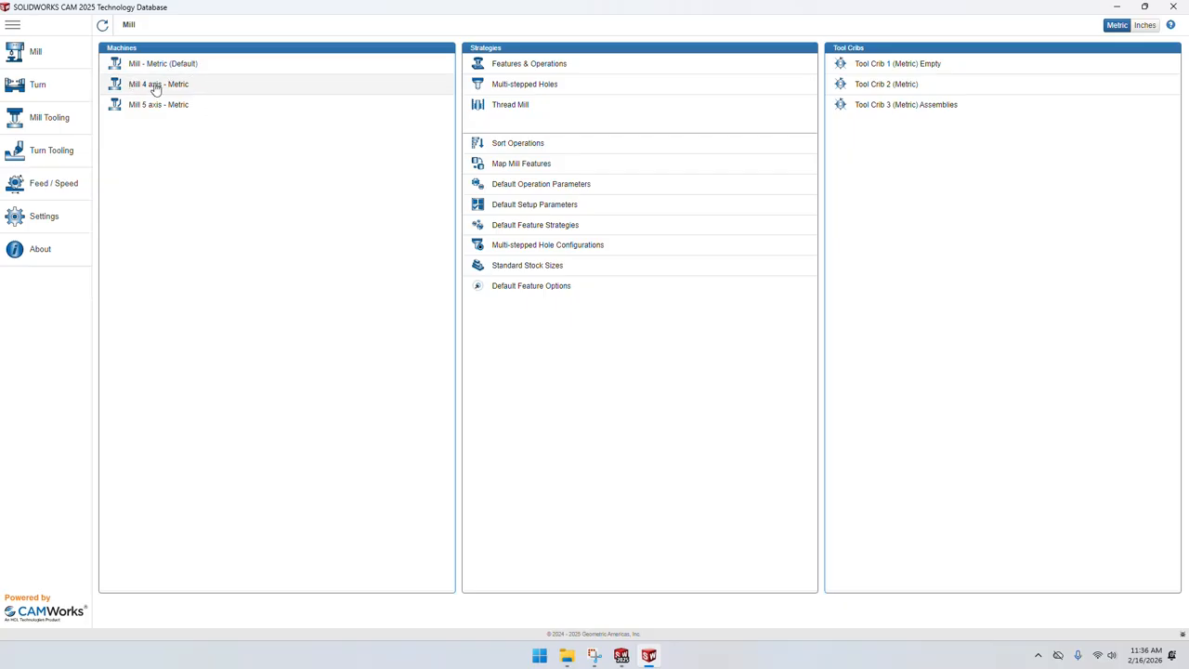
Duplicate the default Mill - Metric machine and name the copy My CNC Mill.
{"action": "left_click", "coordinate": [69, 93]}
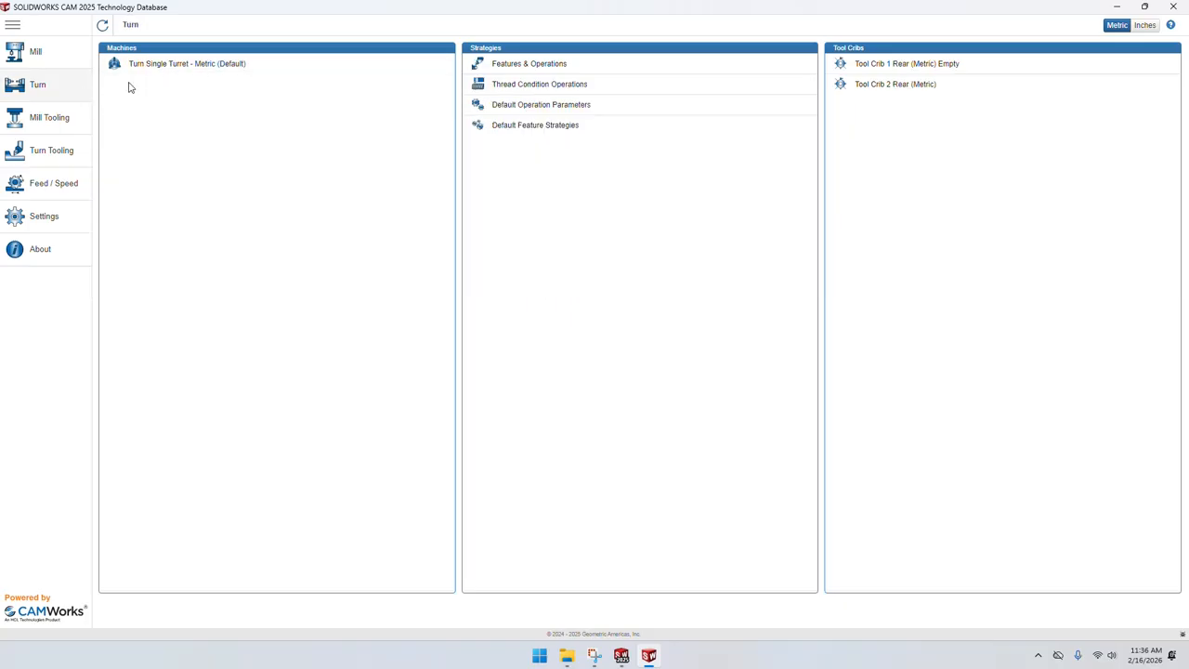
{"action": "left_click", "coordinate": [58, 55]}
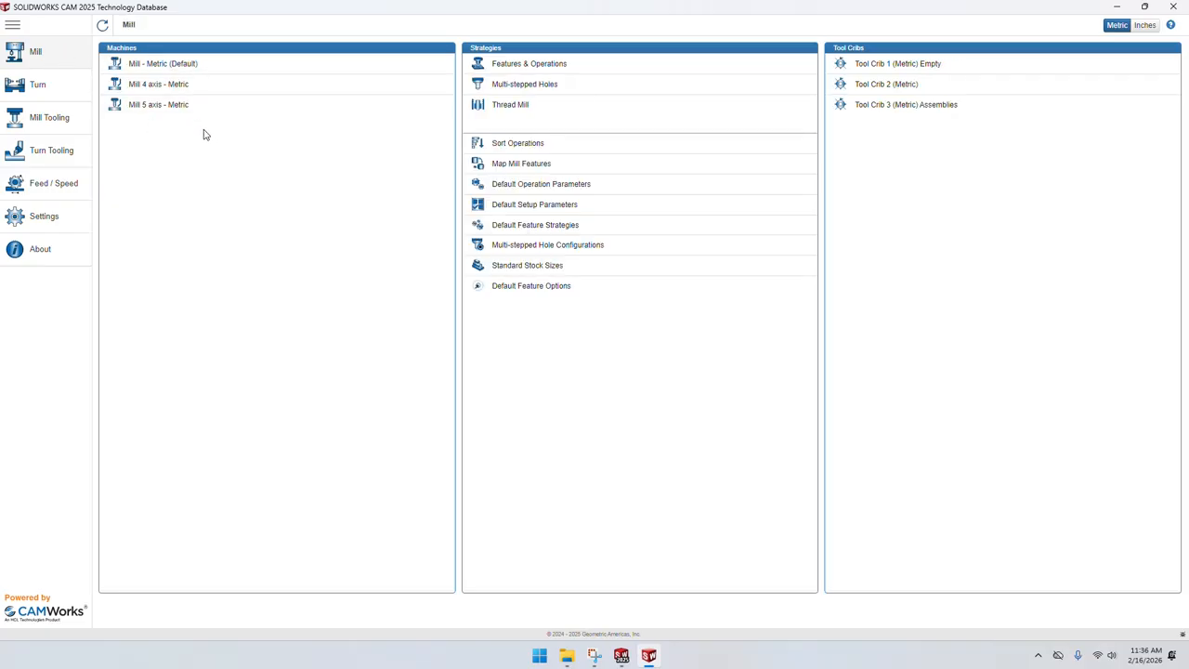
{"action": "left_click", "coordinate": [218, 65]}
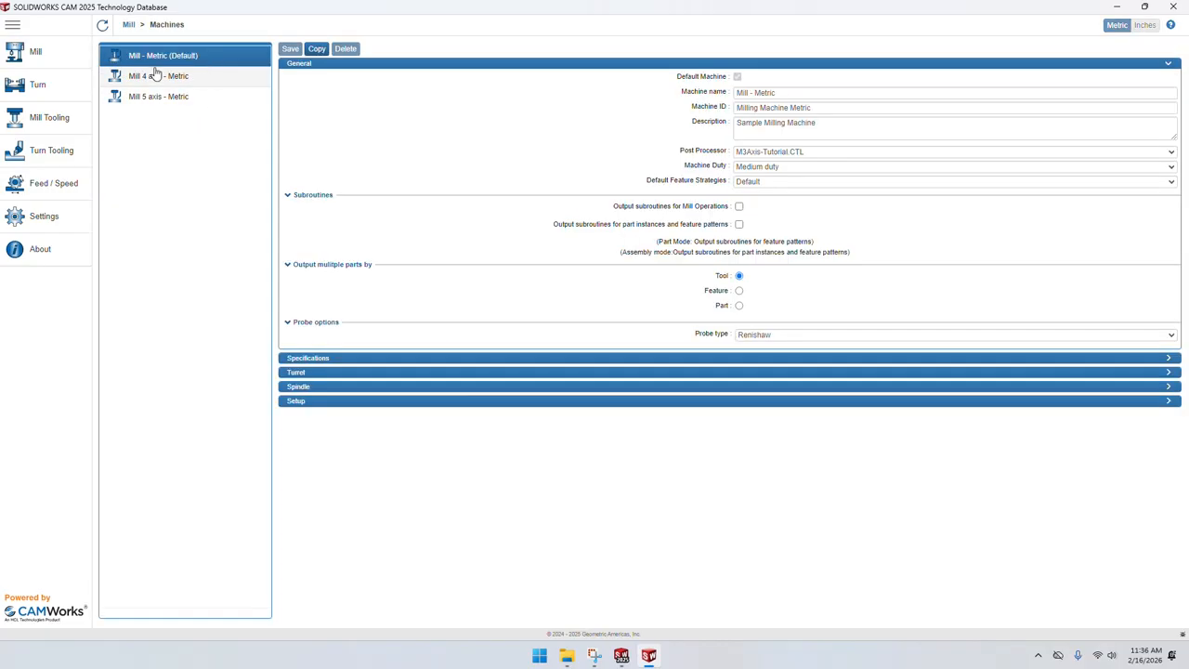
{"action": "left_click", "coordinate": [316, 48]}
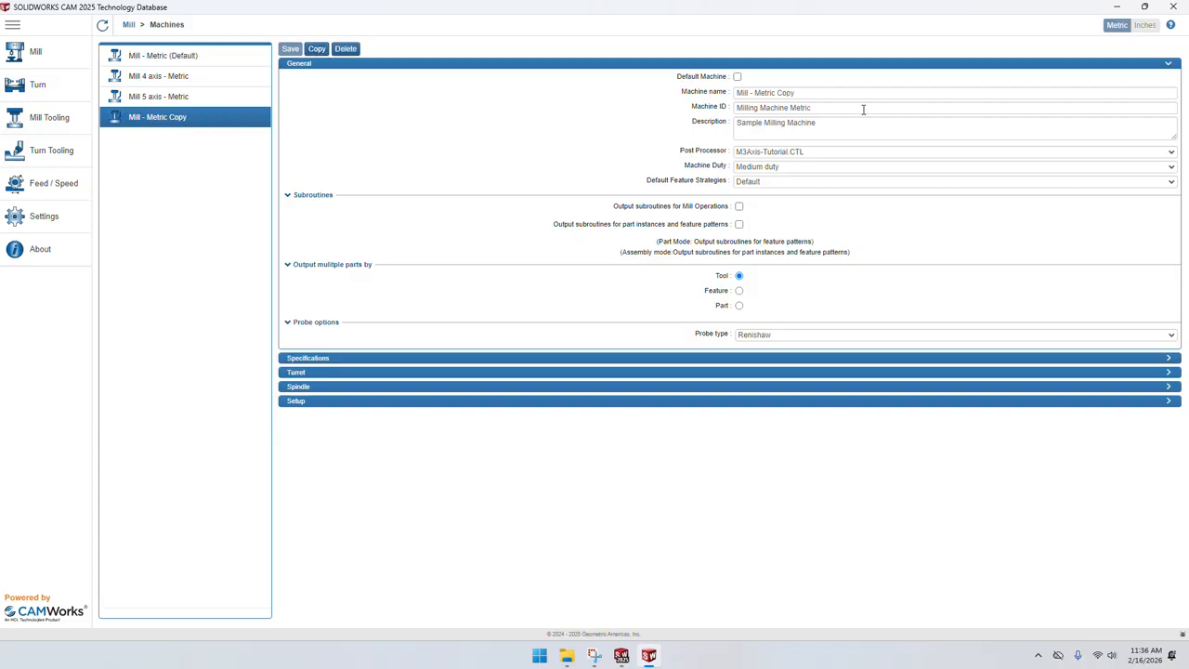
{"action": "triple_click", "coordinate": [813, 95]}
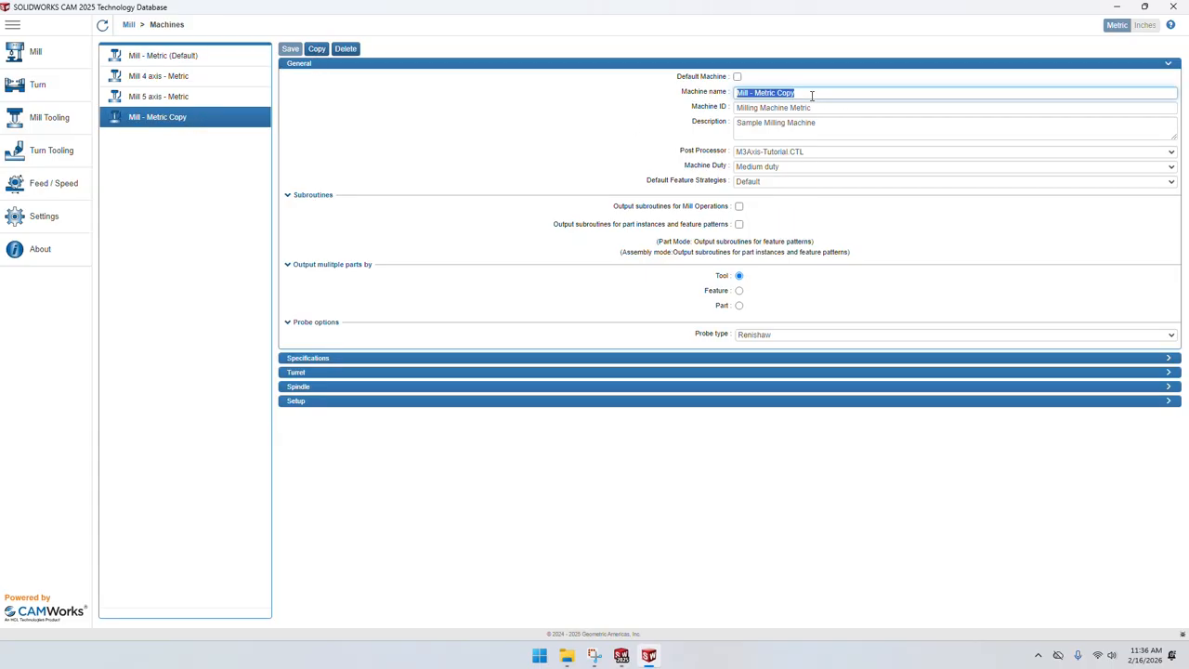
{"action": "type", "text": "My CNC Mill"}
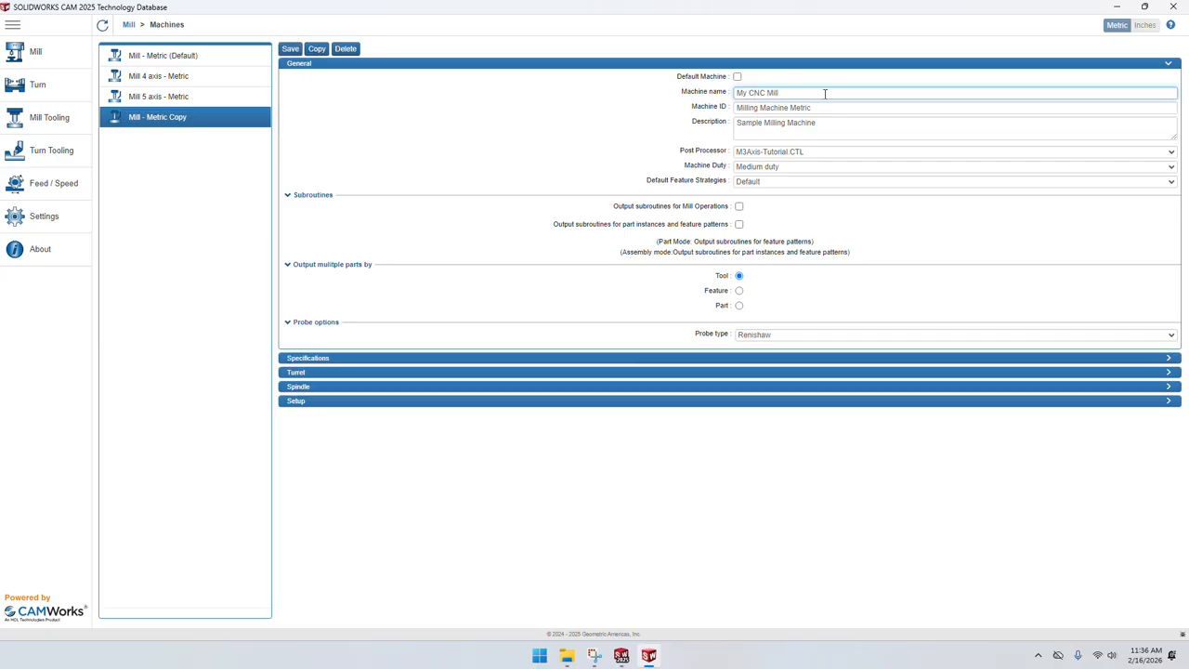
Assign the TURN\HAAS_ST20.CTL post processor to the new machine and set its machine ID to Haas CNC.
{"action": "left_click", "coordinate": [795, 154]}
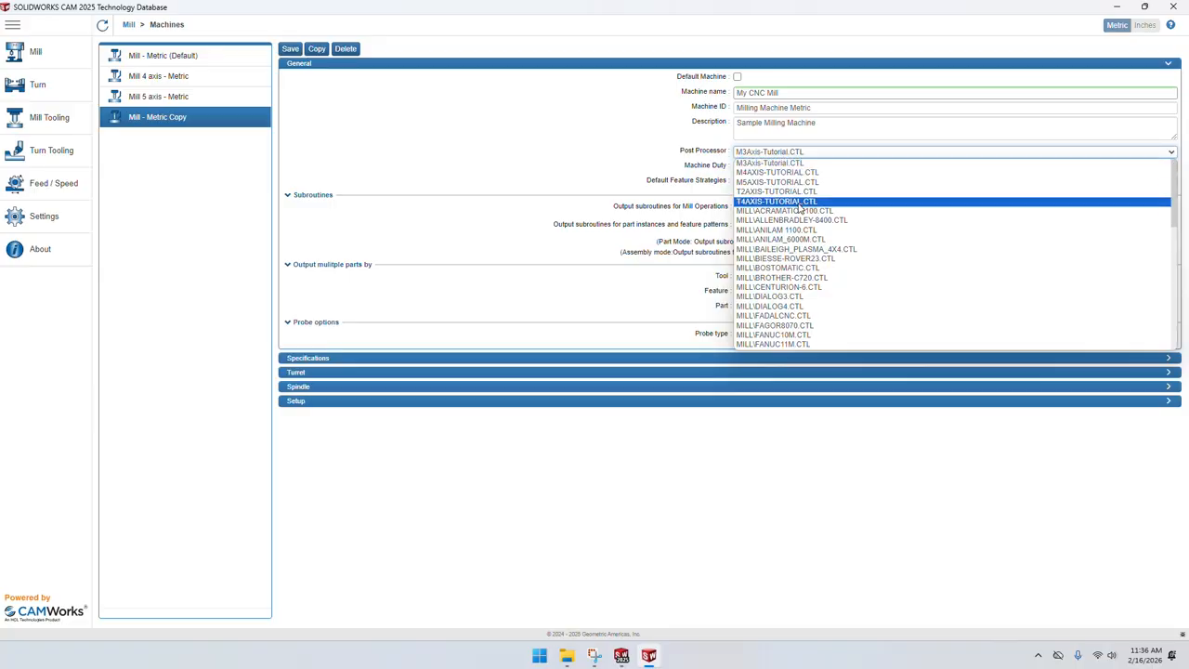
{"action": "scroll", "coordinate": [803, 219], "scroll_direction": "down", "scroll_amount": 10}
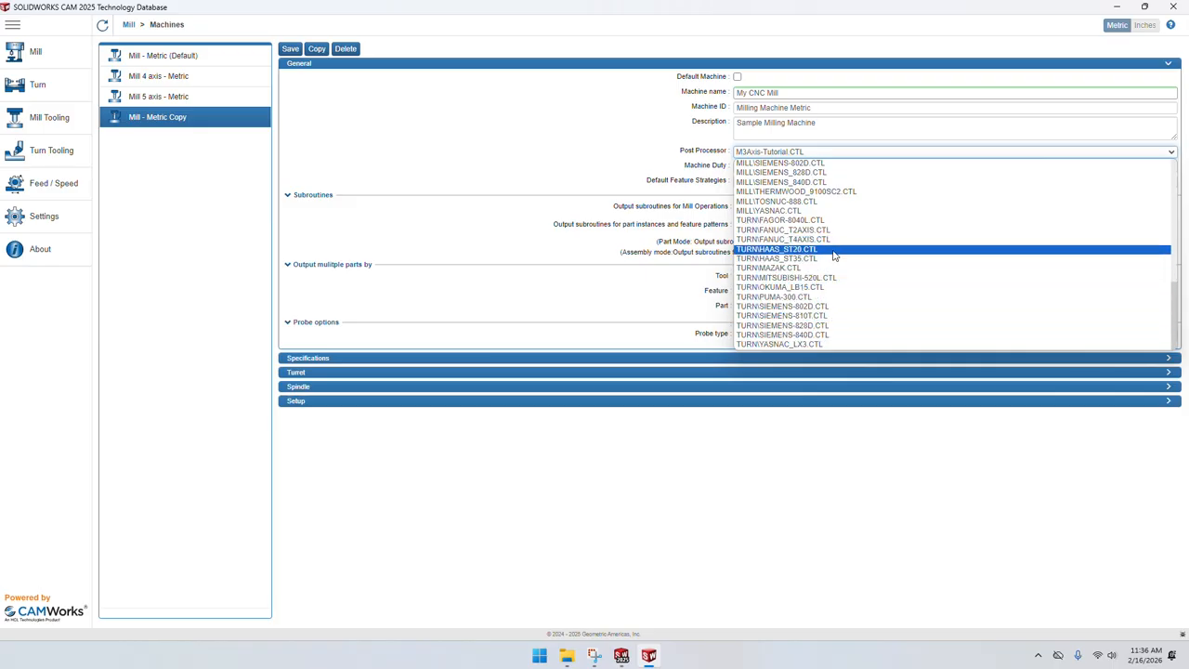
{"action": "left_click", "coordinate": [800, 250]}
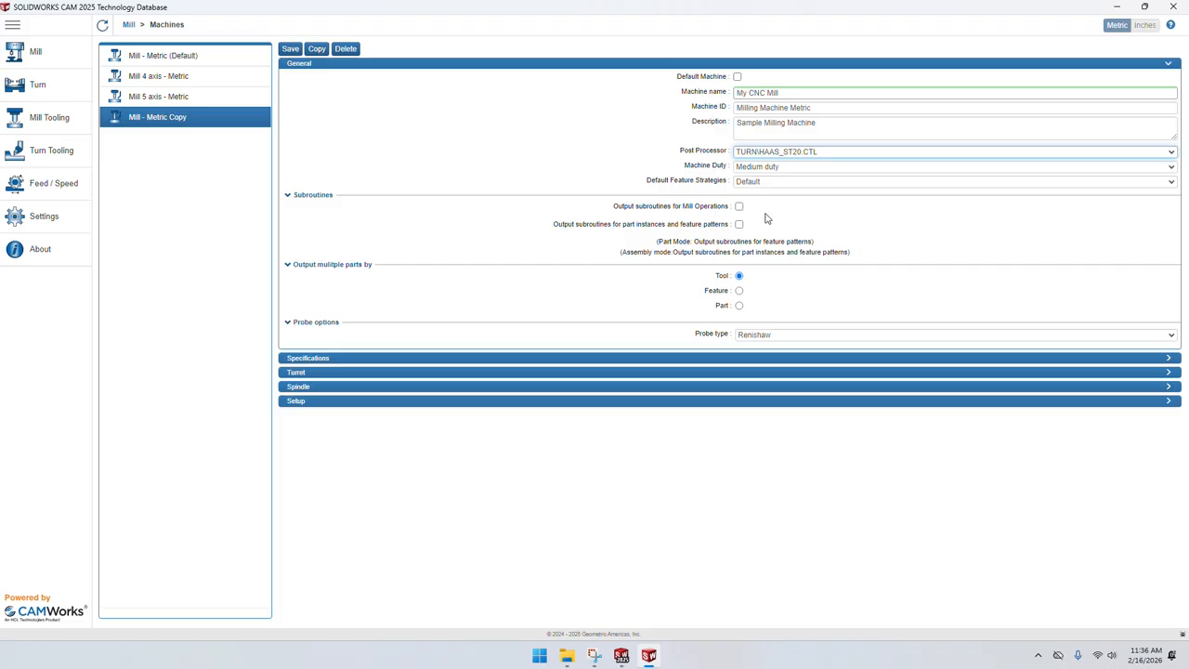
{"action": "left_click", "coordinate": [767, 155]}
{"action": "left_click", "coordinate": [767, 156]}
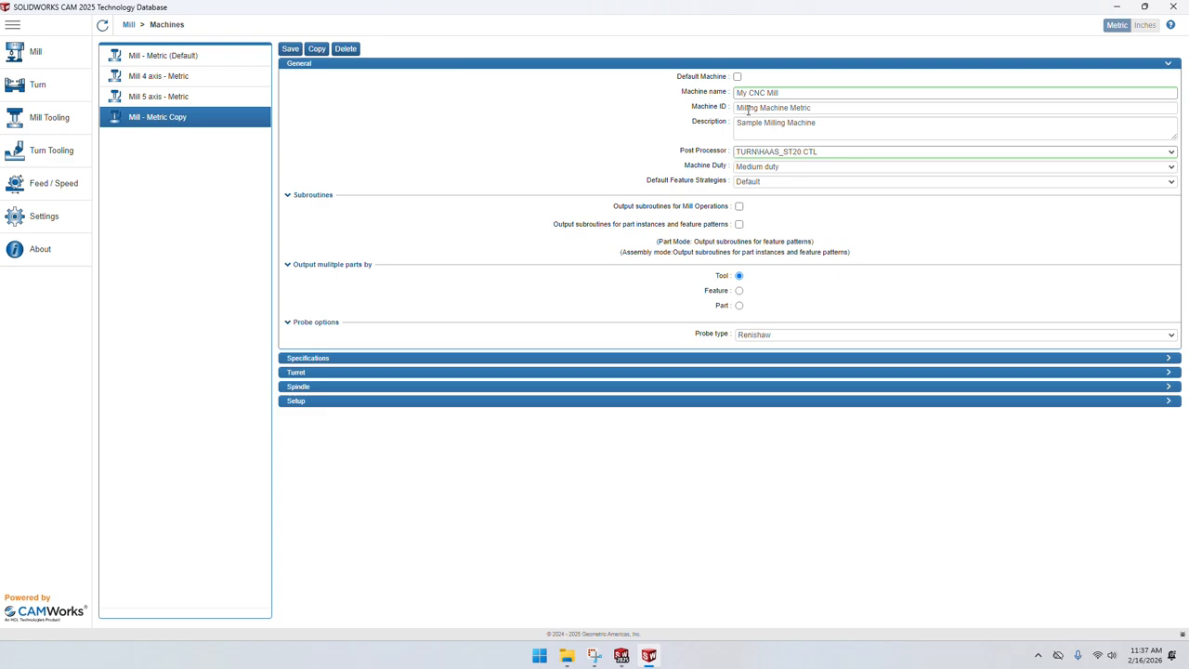
{"action": "triple_click", "coordinate": [805, 108]}
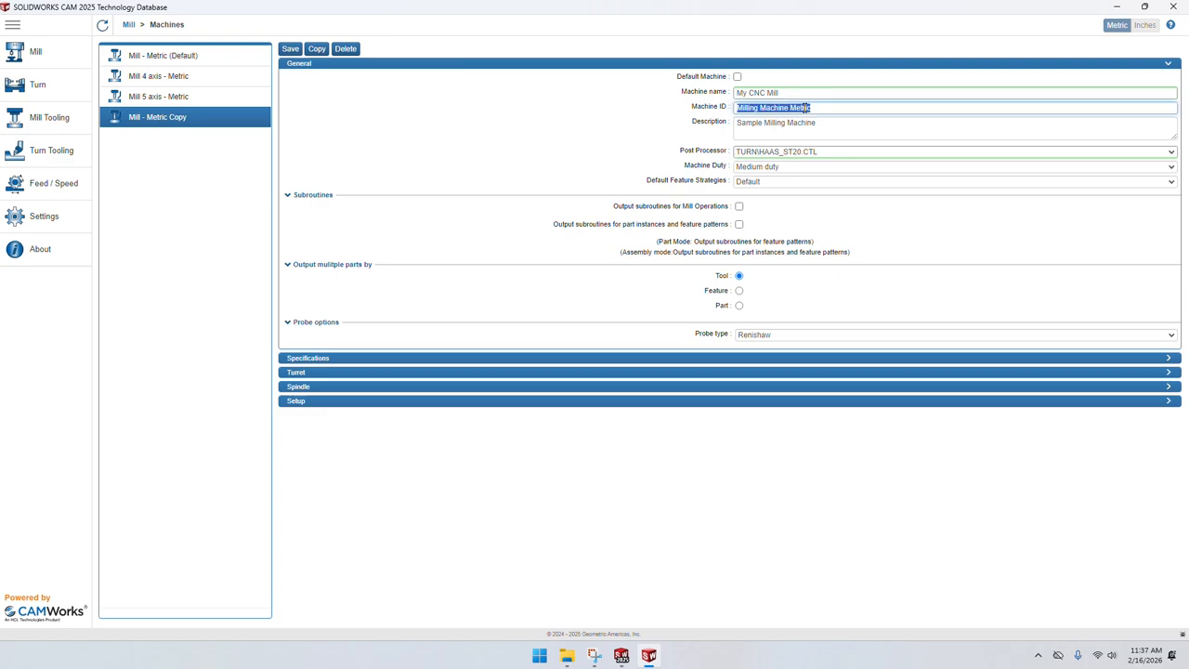
{"action": "type", "text": "Haas CNC"}
Set the new machine's duty to Heavy duty and make it the default machine.
{"action": "left_click", "coordinate": [743, 168]}
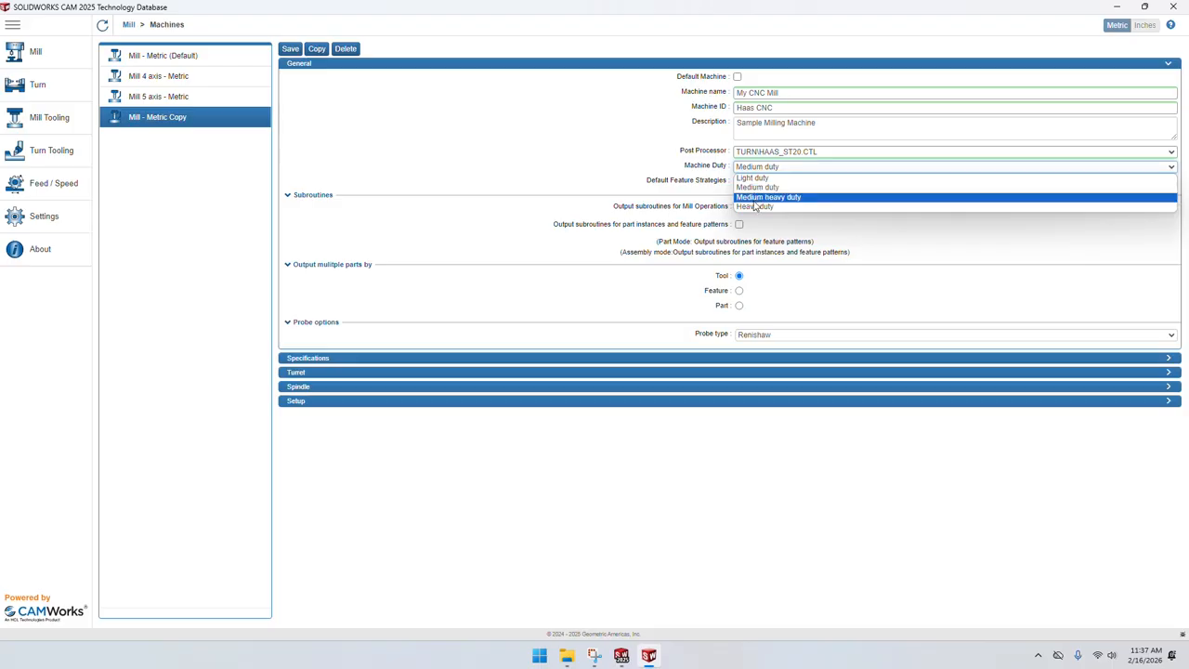
{"action": "left_click", "coordinate": [762, 187]}
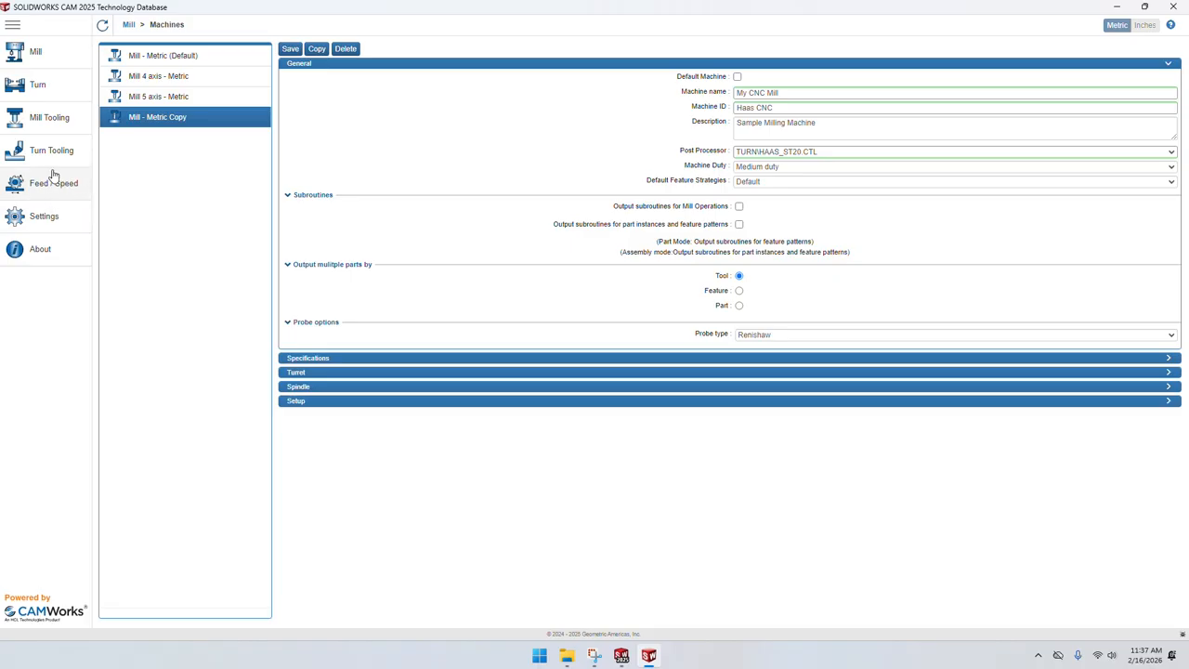
{"action": "left_click", "coordinate": [765, 168]}
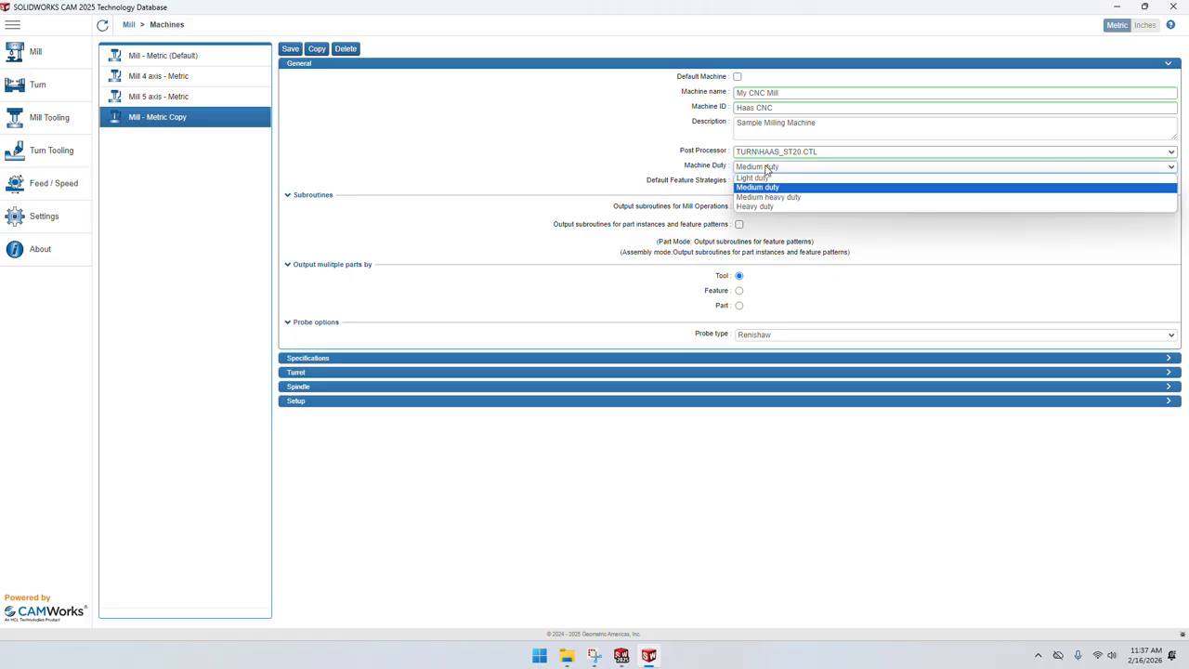
{"action": "left_click", "coordinate": [779, 208]}
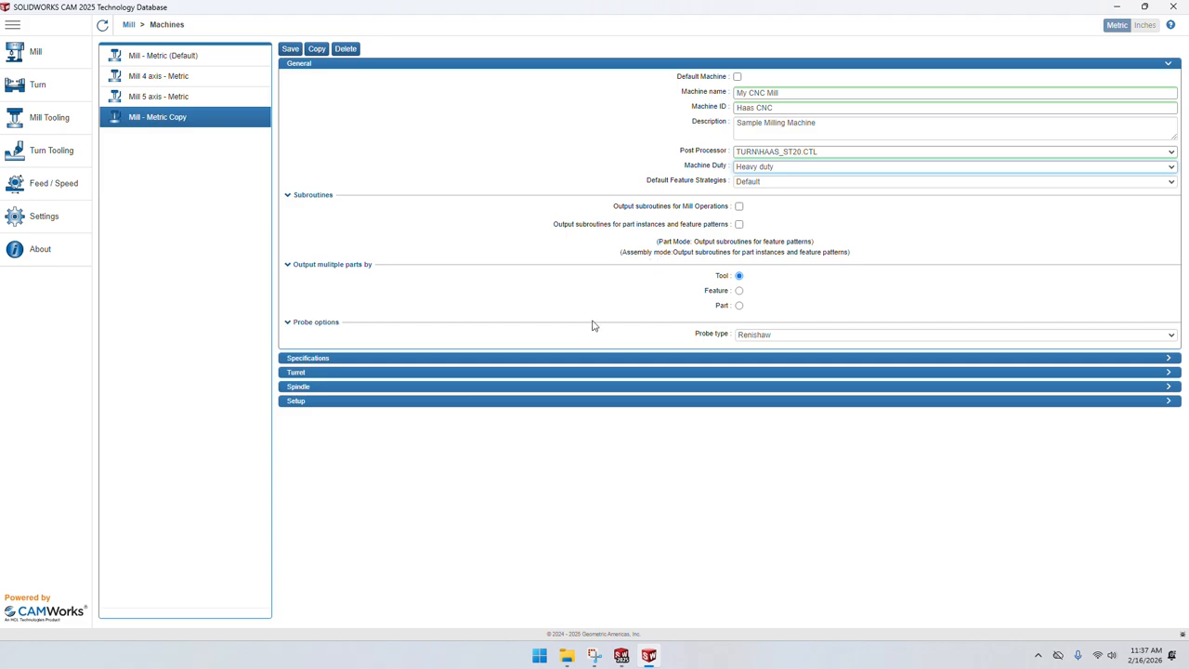
{"action": "left_click", "coordinate": [737, 78]}
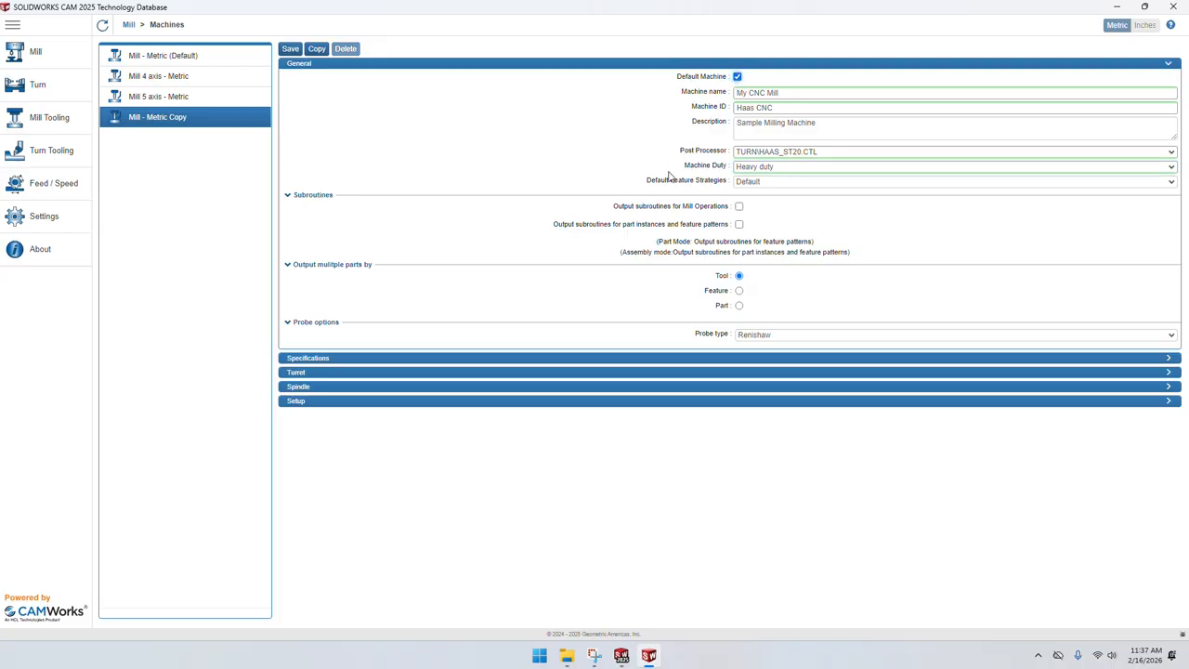
Review the new machine's specifications and turret settings, including feedrates, table travel, the available tool cribs and tool changer options.
{"action": "left_click", "coordinate": [646, 359]}
{"action": "scroll", "coordinate": [632, 325], "scroll_direction": "down", "scroll_amount": 2}
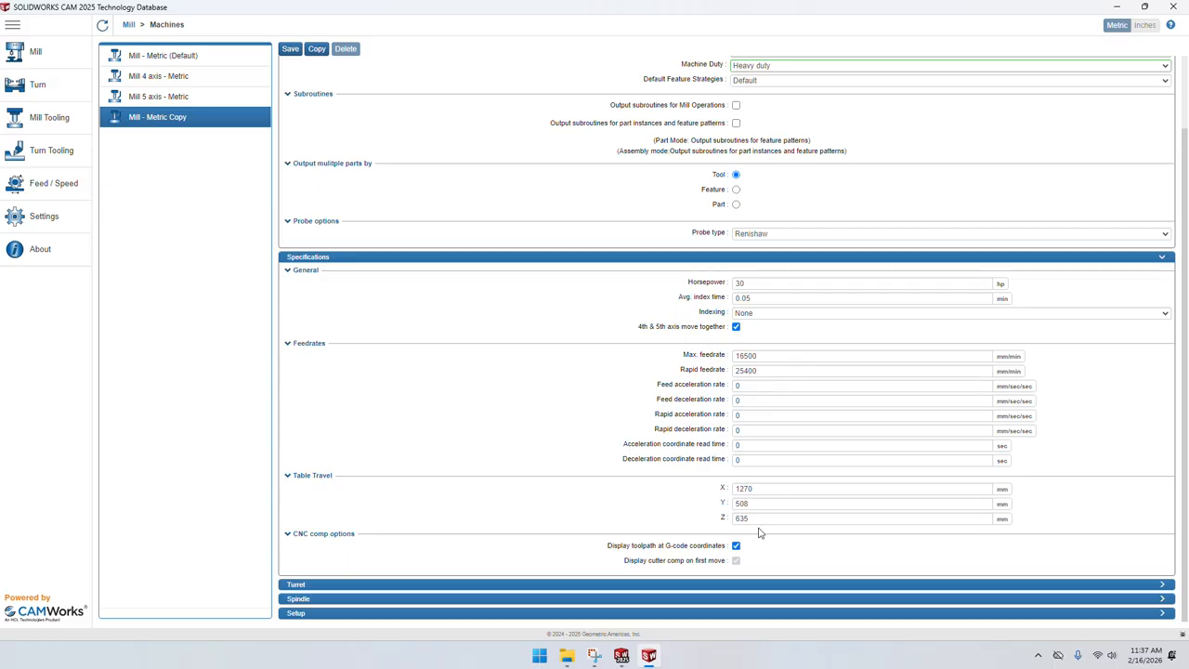
{"action": "left_click", "coordinate": [560, 587]}
{"action": "scroll", "coordinate": [619, 454], "scroll_direction": "down", "scroll_amount": 3}
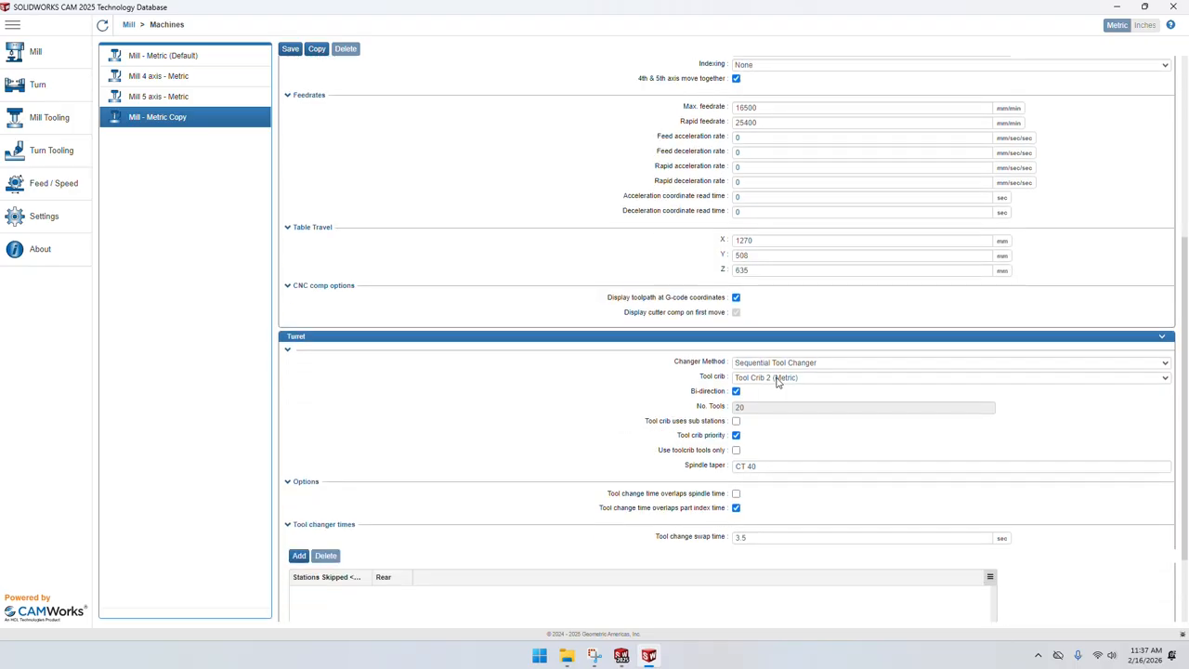
{"action": "left_click", "coordinate": [755, 380]}
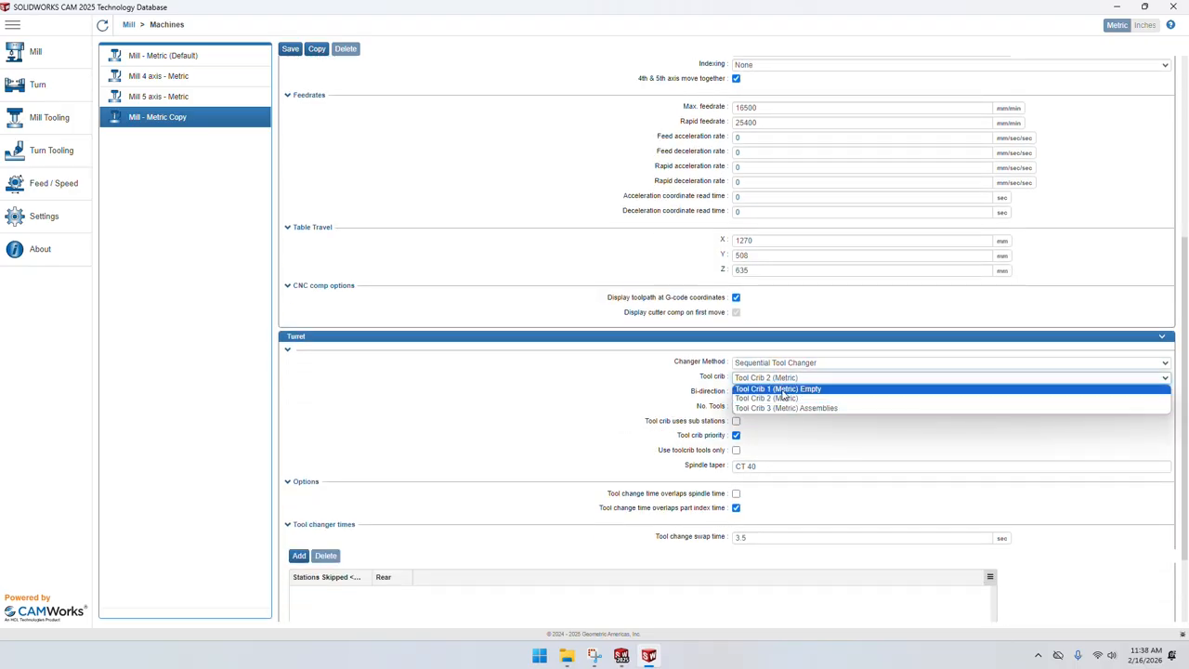
{"action": "left_click", "coordinate": [671, 401]}
{"action": "left_click", "coordinate": [671, 401]}
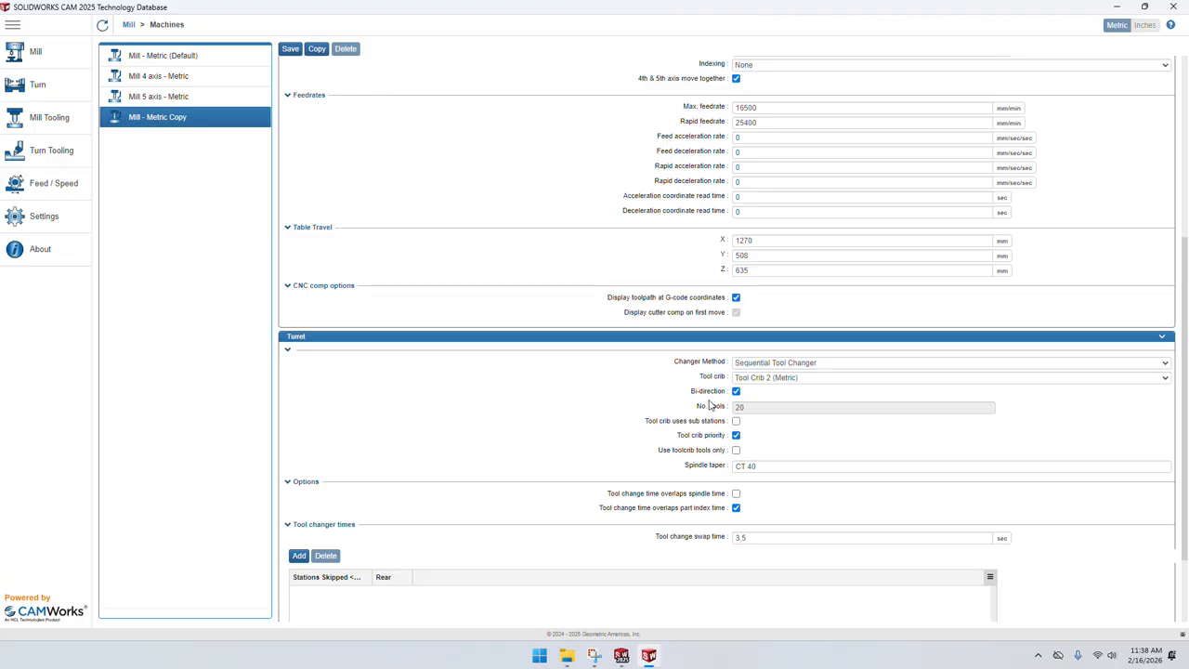
{"action": "scroll", "coordinate": [712, 401], "scroll_direction": "down", "scroll_amount": 1}
{"action": "scroll", "coordinate": [712, 401], "scroll_direction": "down", "scroll_amount": 1}
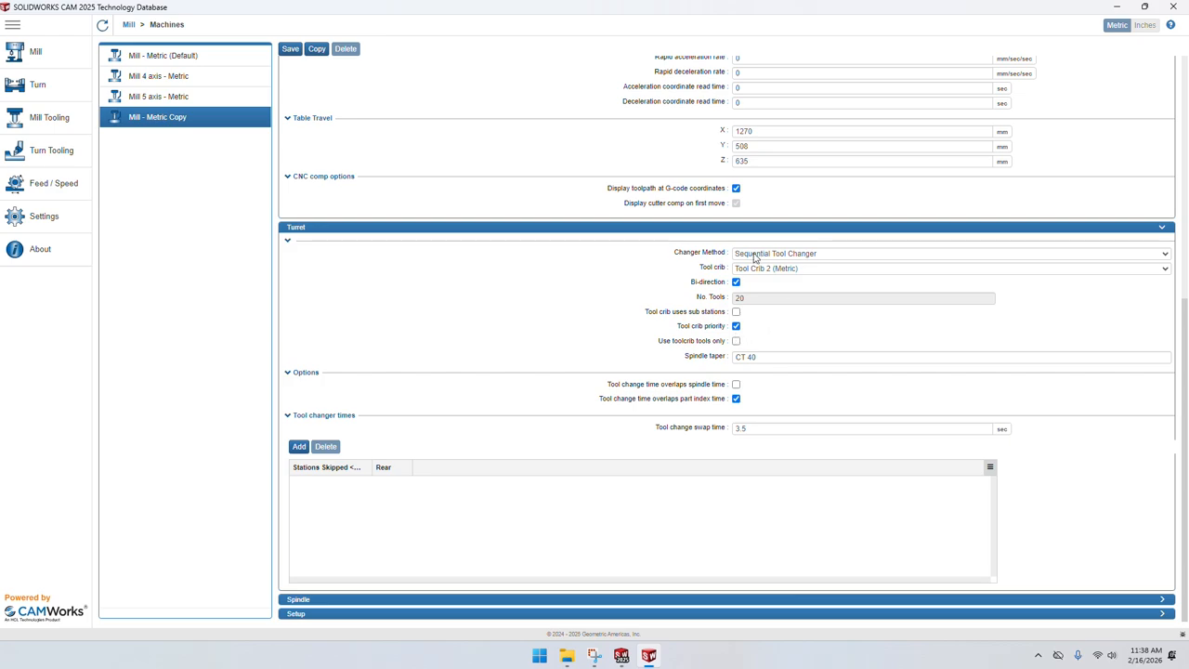
{"action": "scroll", "coordinate": [754, 258], "scroll_direction": "up", "scroll_amount": 1}
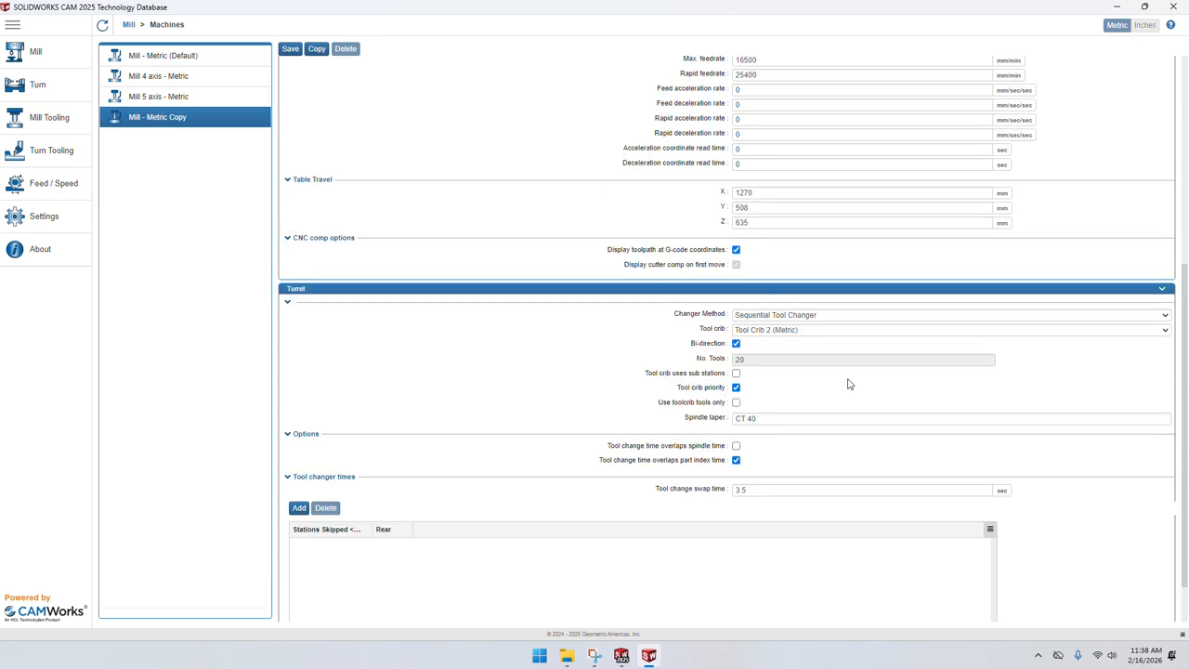
{"action": "scroll", "coordinate": [848, 384], "scroll_direction": "up", "scroll_amount": 2}
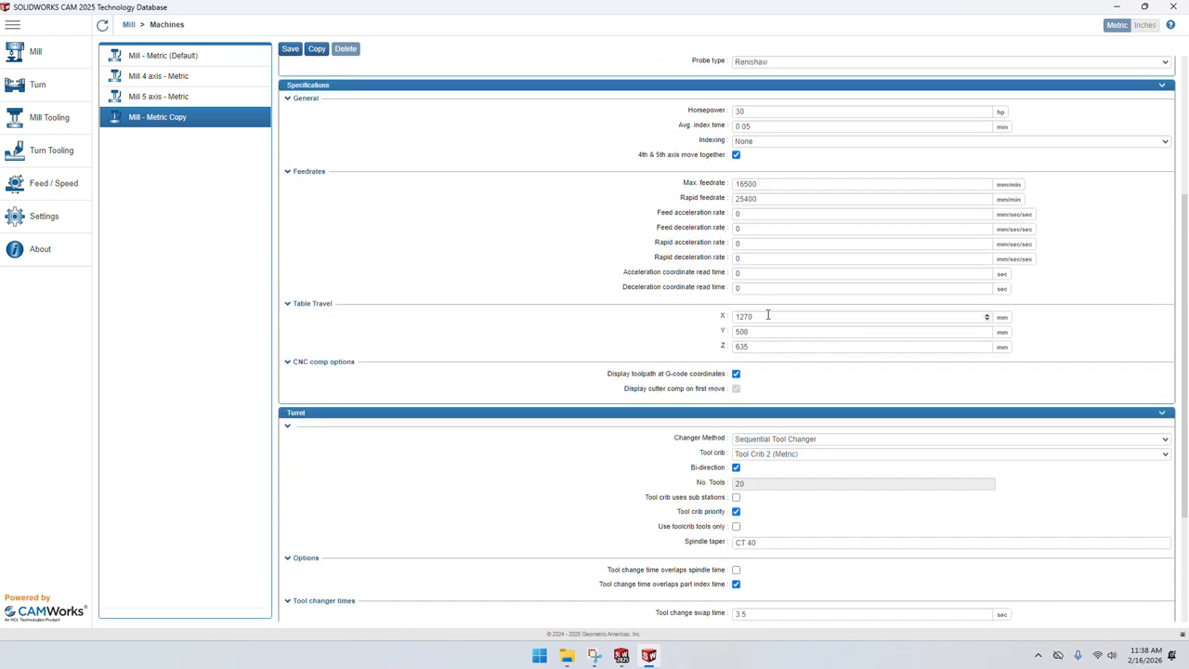
{"action": "scroll", "coordinate": [767, 315], "scroll_direction": "down", "scroll_amount": 3}
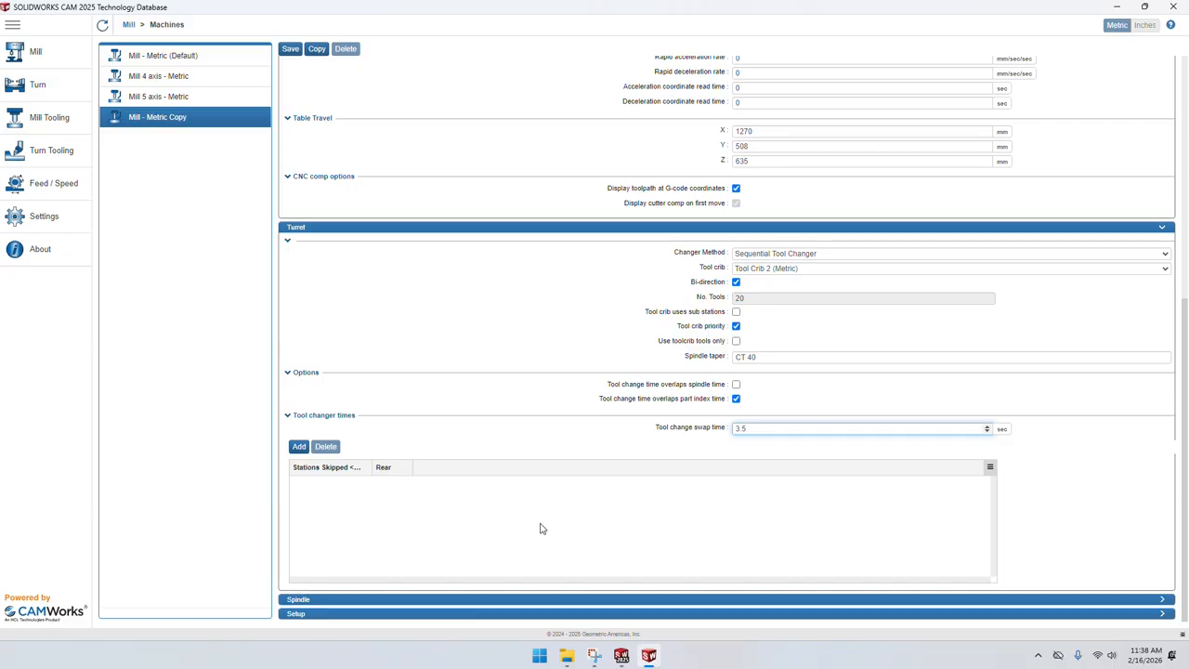
Examine the new machine's spindle speed limits and its acceleration and deceleration tables.
{"action": "left_click", "coordinate": [498, 600]}
{"action": "scroll", "coordinate": [597, 372], "scroll_direction": "down", "scroll_amount": 4}
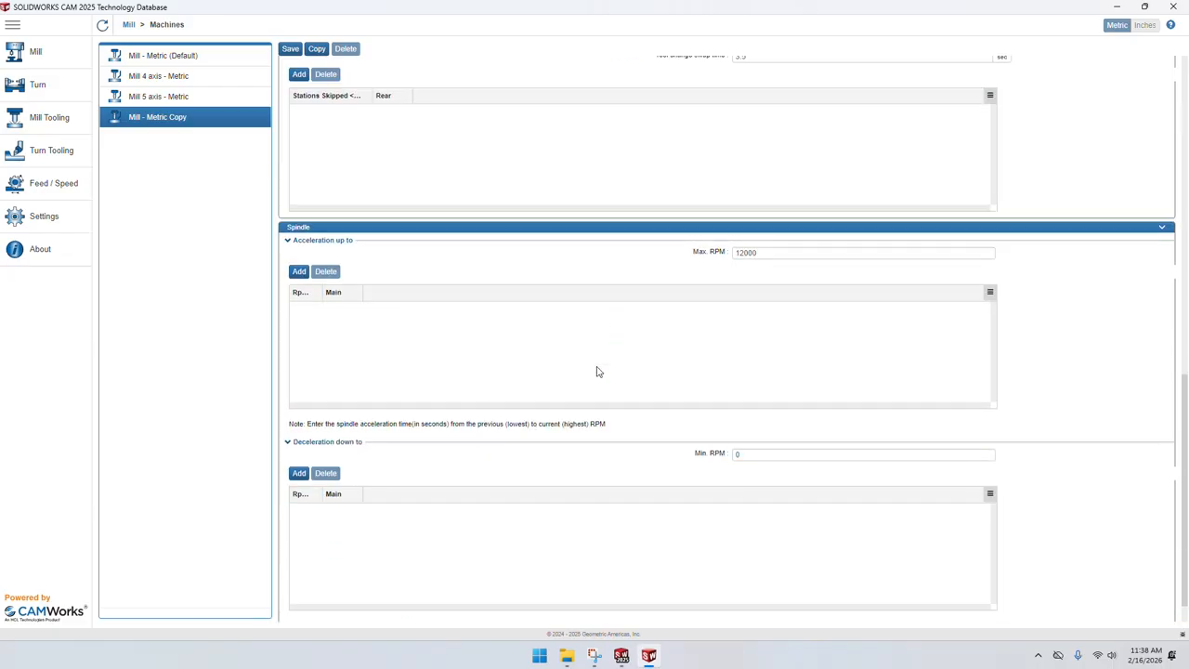
{"action": "scroll", "coordinate": [598, 375], "scroll_direction": "down", "scroll_amount": 1}
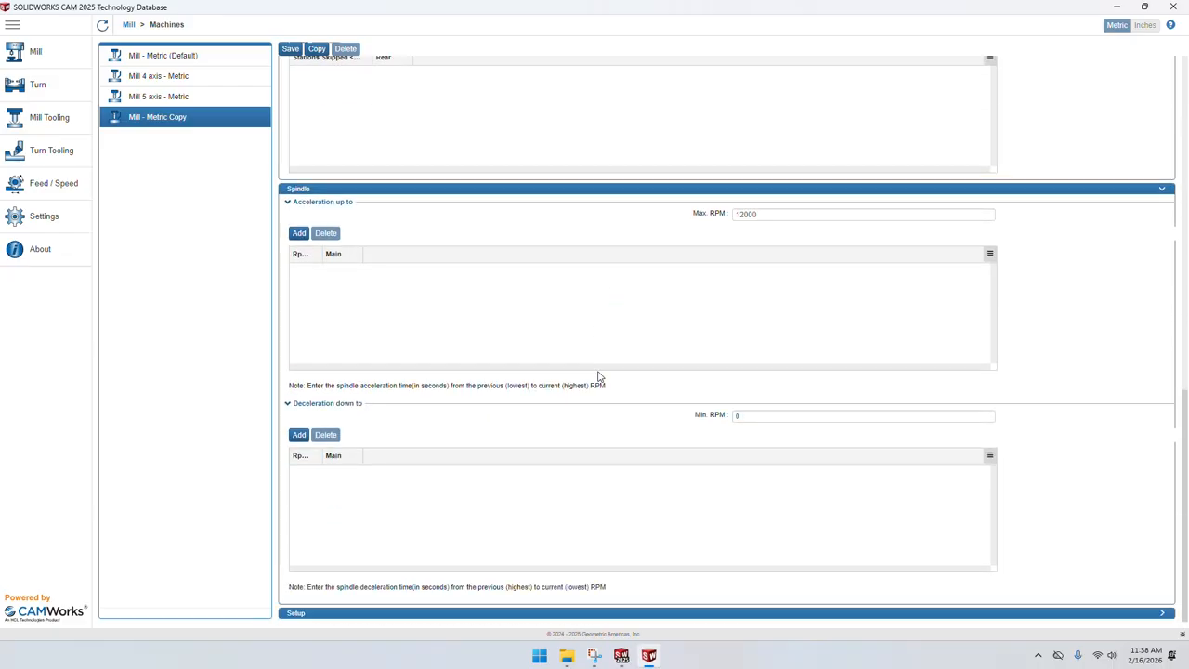
Save the My CNC Mill machine and return to the mill overview.
{"action": "scroll", "coordinate": [610, 461], "scroll_direction": "up", "scroll_amount": 15}
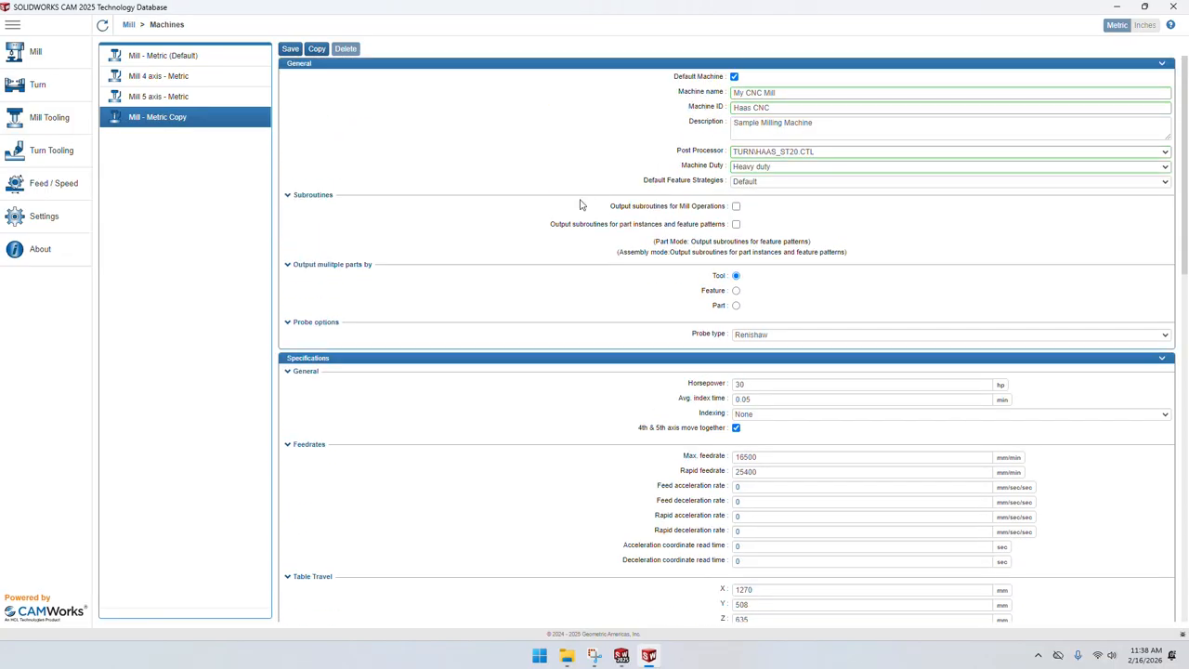
{"action": "left_click", "coordinate": [291, 48]}
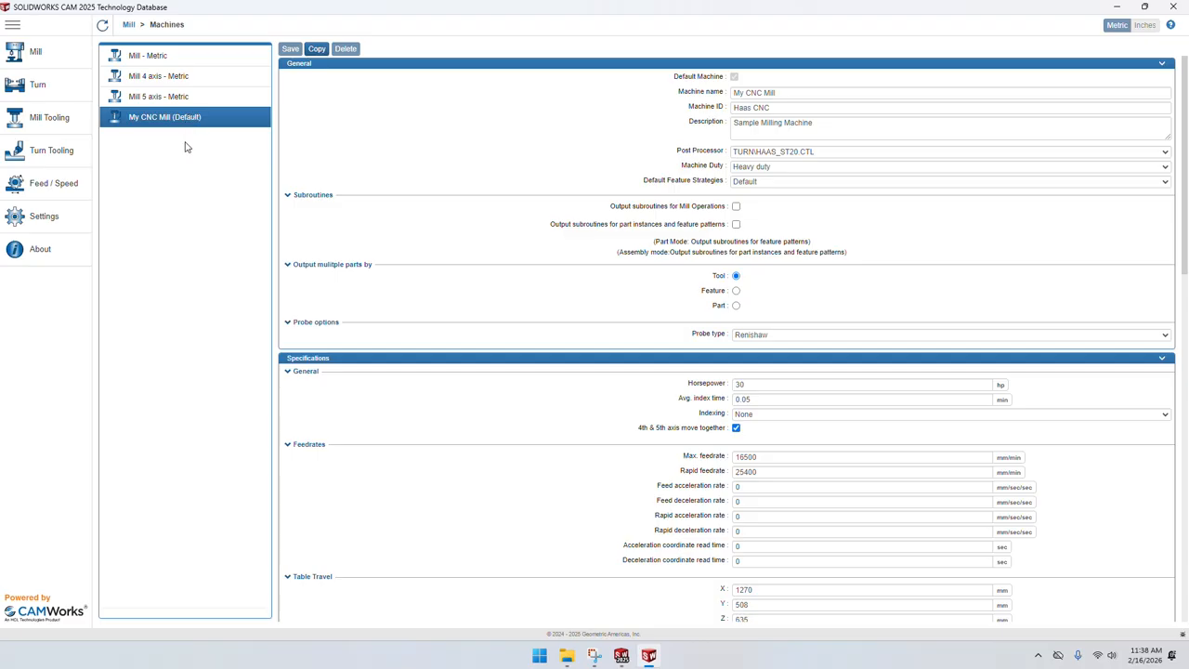
{"action": "left_click", "coordinate": [129, 24]}
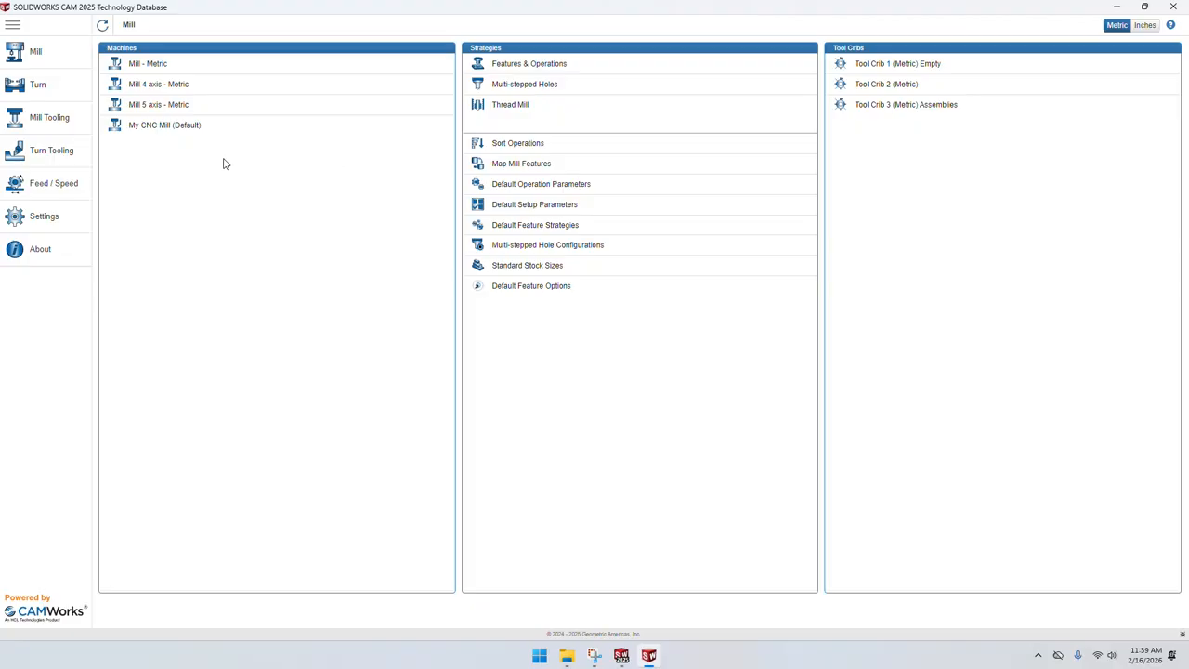
Browse the mill tooling cutter categories and look through the drill library, then return to the tooling overview.
{"action": "left_click", "coordinate": [28, 119]}
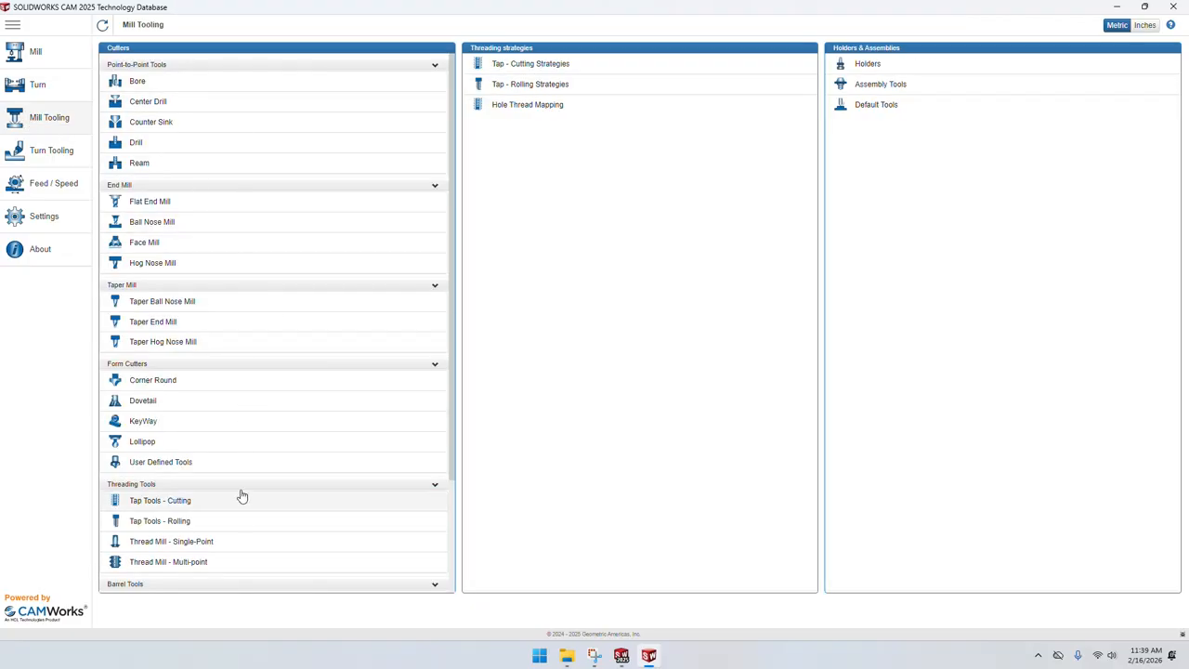
{"action": "scroll", "coordinate": [239, 502], "scroll_direction": "down", "scroll_amount": 3}
{"action": "scroll", "coordinate": [223, 195], "scroll_direction": "up", "scroll_amount": 3}
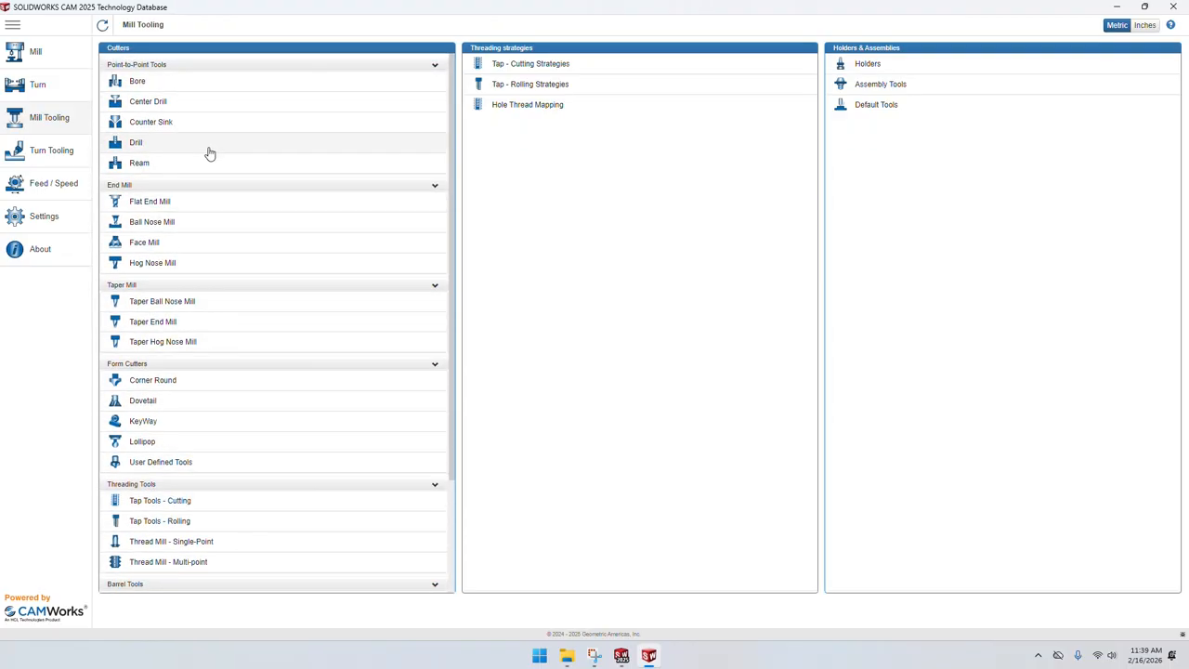
{"action": "left_click", "coordinate": [293, 144]}
{"action": "scroll", "coordinate": [305, 199], "scroll_direction": "down", "scroll_amount": 15}
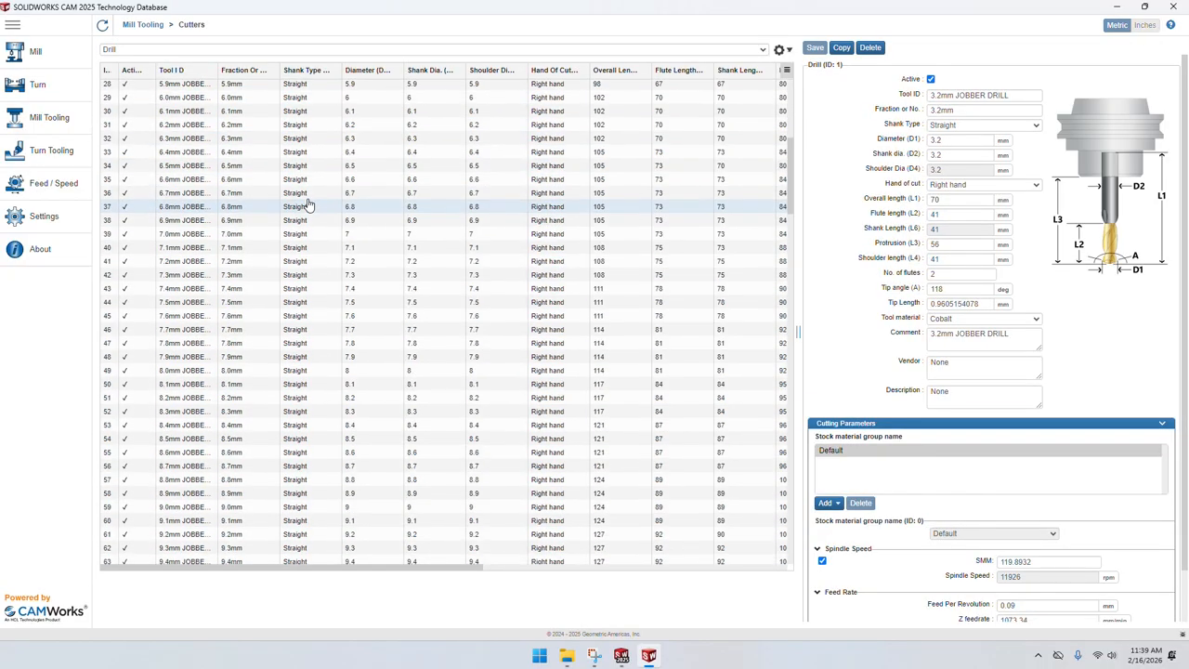
{"action": "scroll", "coordinate": [309, 205], "scroll_direction": "down", "scroll_amount": 15}
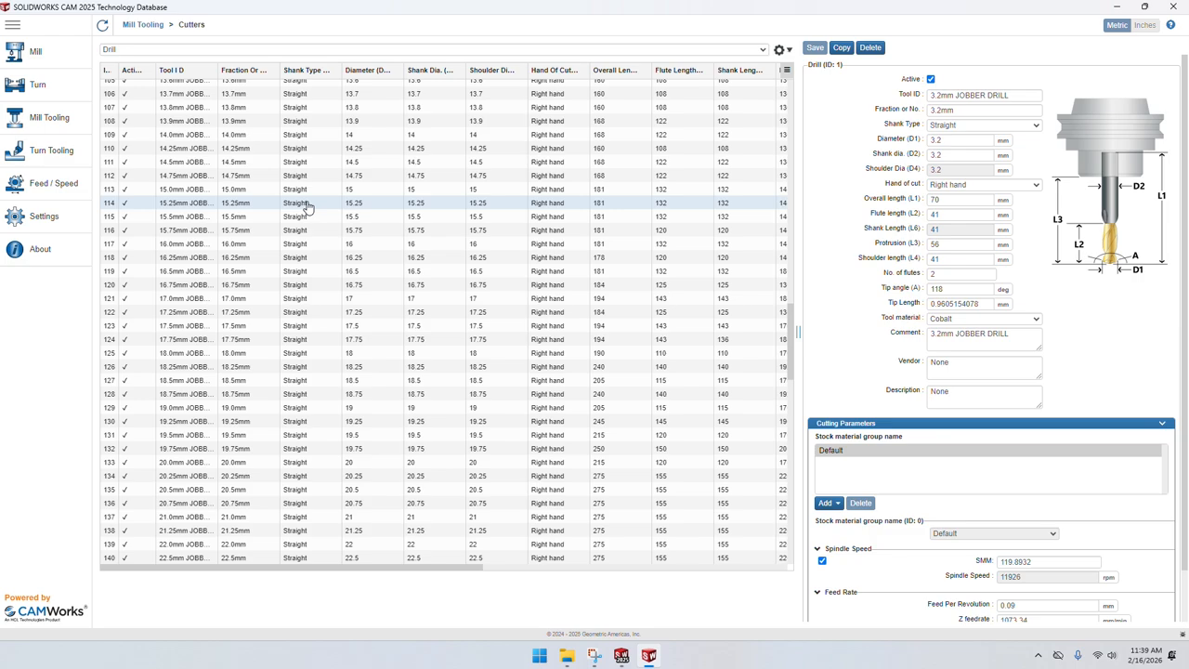
{"action": "scroll", "coordinate": [309, 207], "scroll_direction": "up", "scroll_amount": 20}
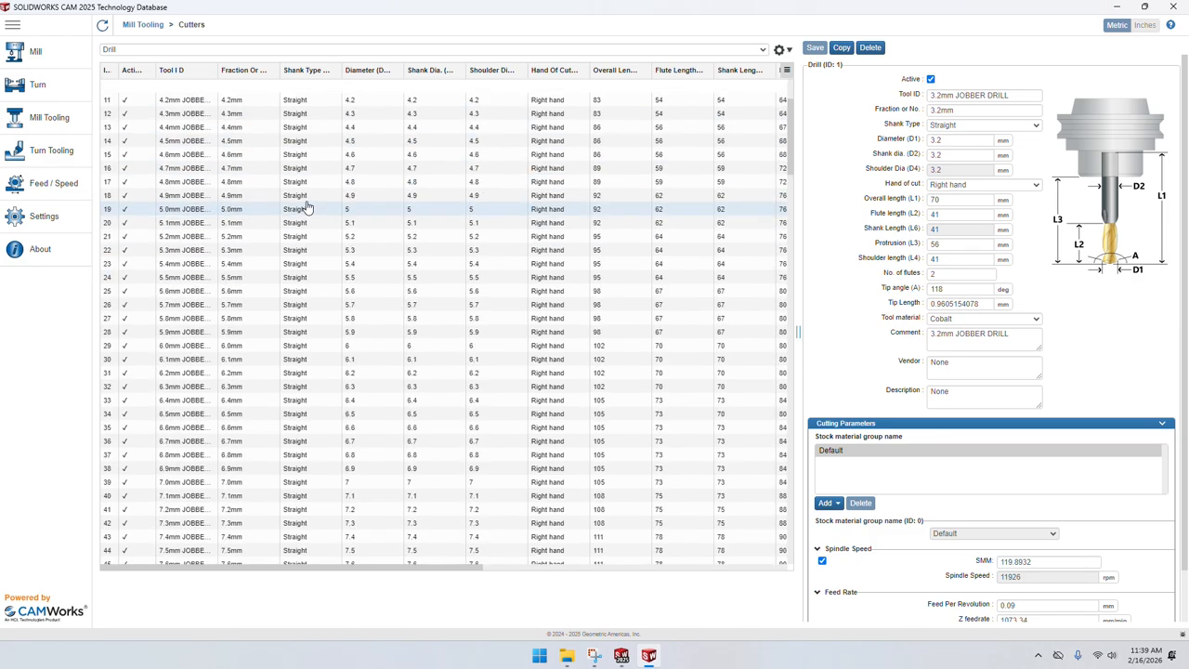
{"action": "scroll", "coordinate": [310, 207], "scroll_direction": "up", "scroll_amount": 3}
{"action": "left_click", "coordinate": [143, 24]}
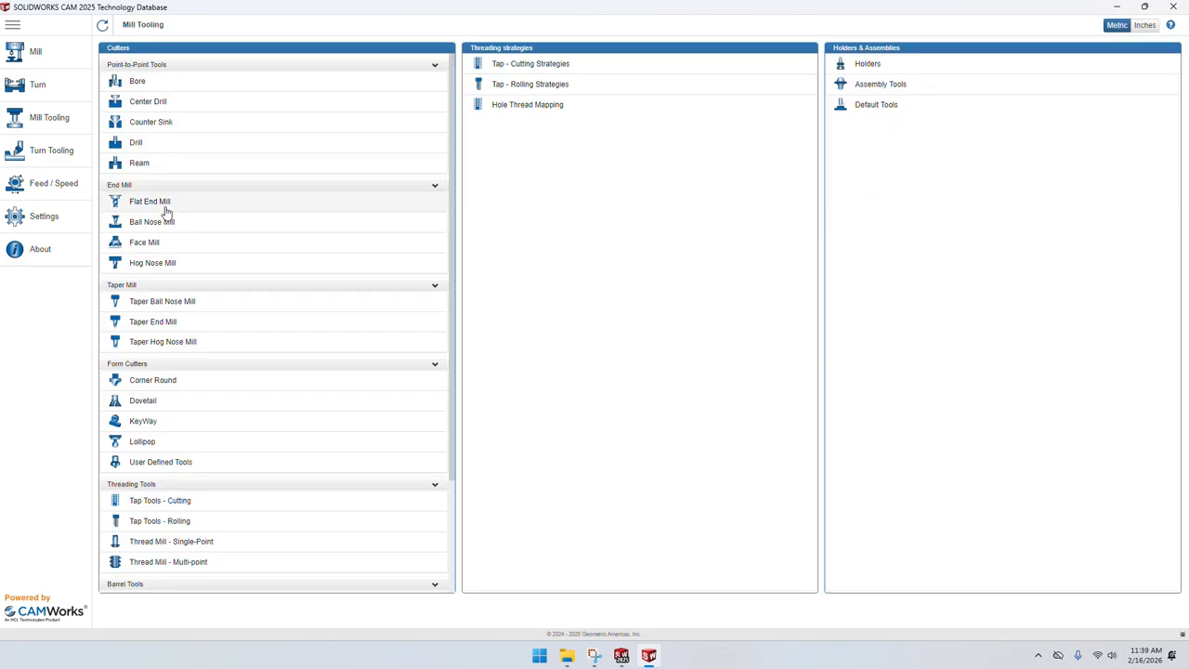
Open the flat end mill library and duplicate the 6MM CRB 4FL 19 LOC cutter.
{"action": "left_click", "coordinate": [223, 205]}
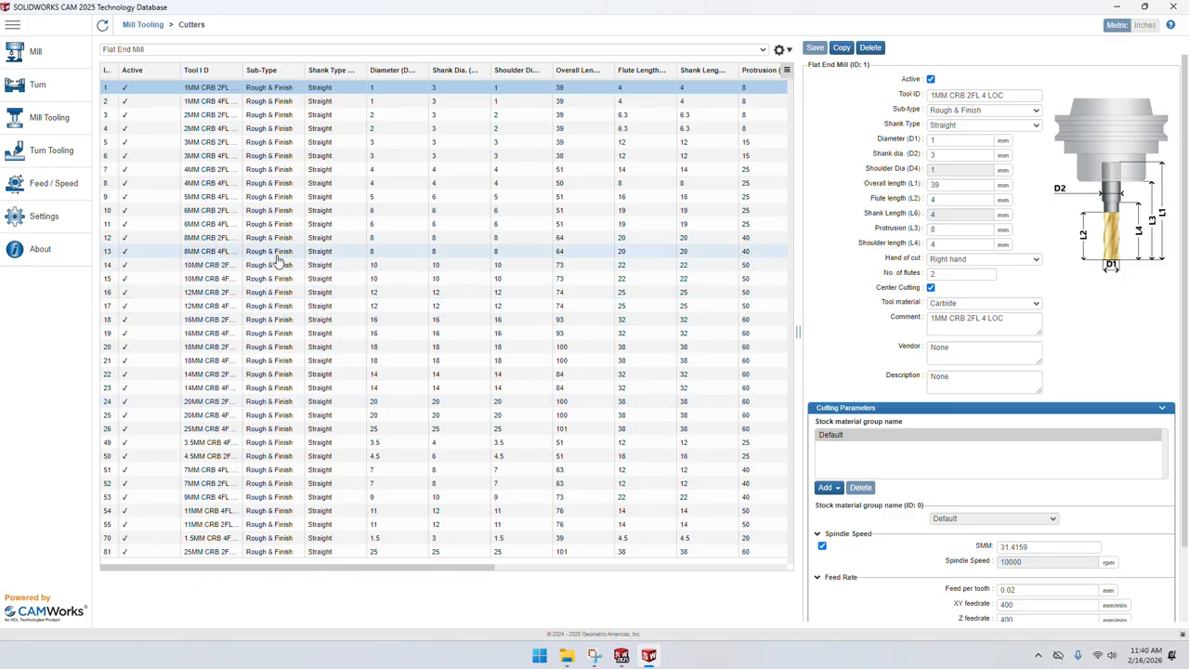
{"action": "left_click", "coordinate": [232, 226]}
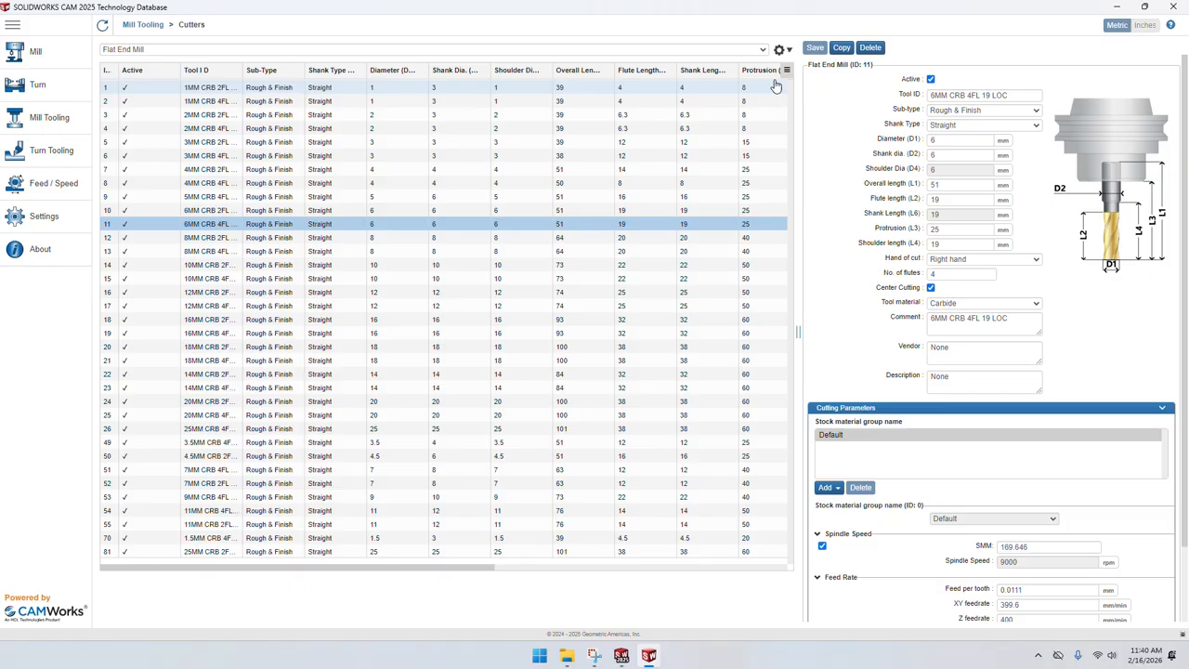
{"action": "left_click", "coordinate": [842, 47]}
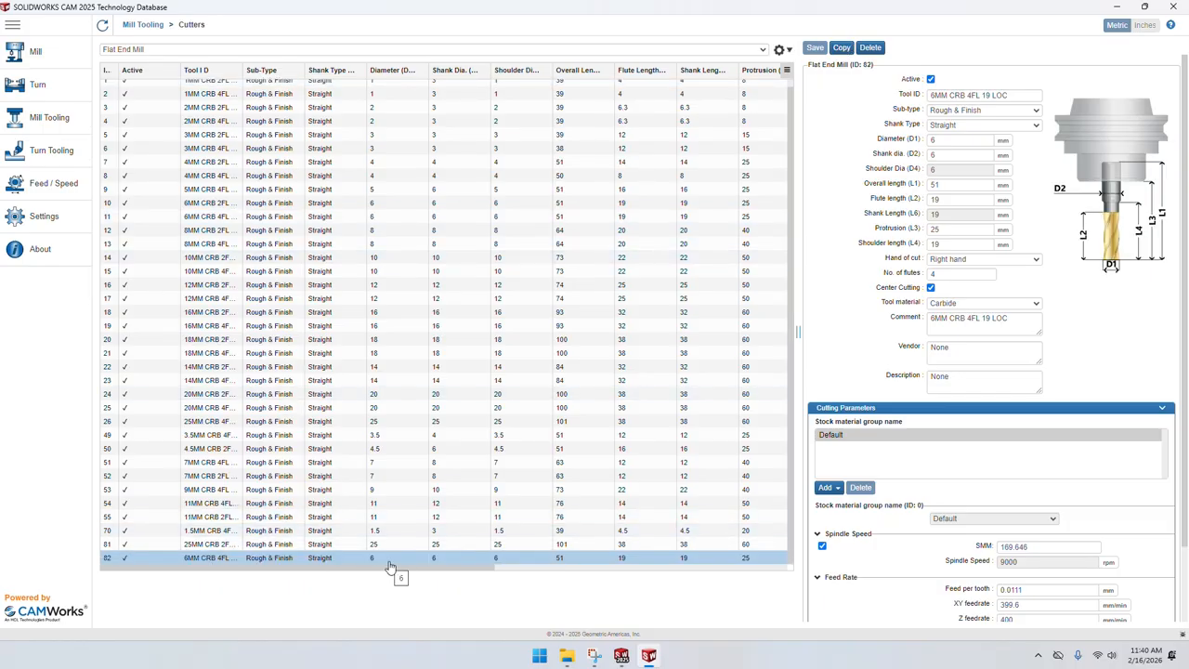
Change the copied cutter's tool ID to 6.35 mm (1/4") HSS 2FL 25LOC.
{"action": "left_click", "coordinate": [949, 98]}
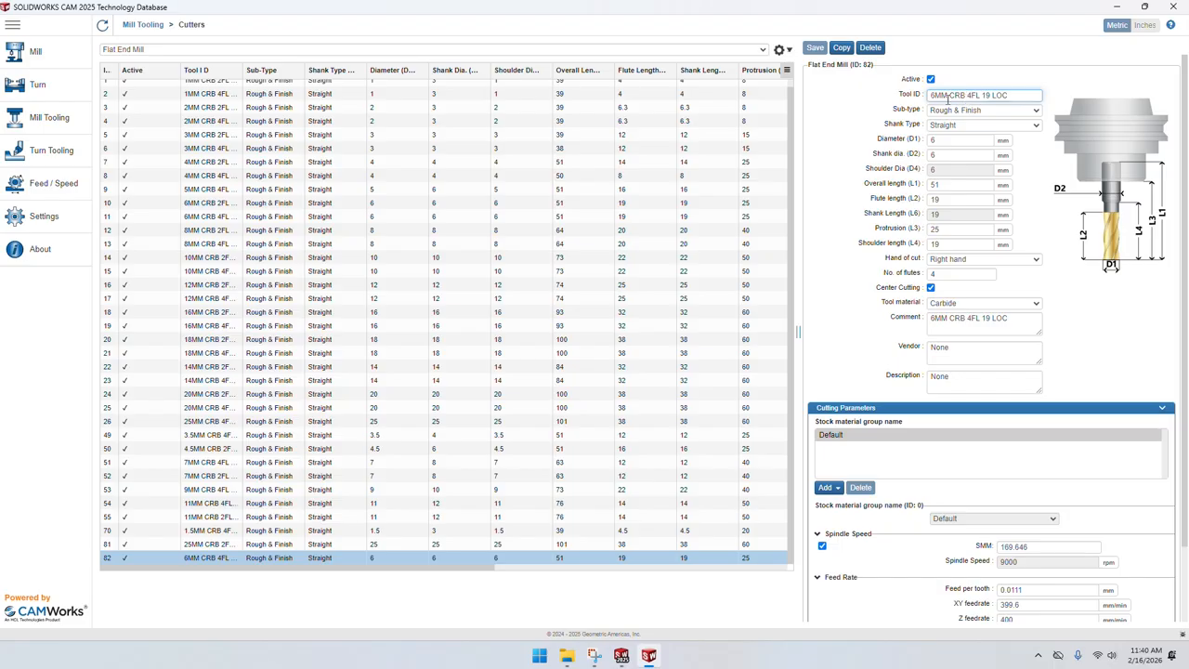
{"action": "double_click", "coordinate": [946, 96]}
{"action": "type", "text": "6.35"}
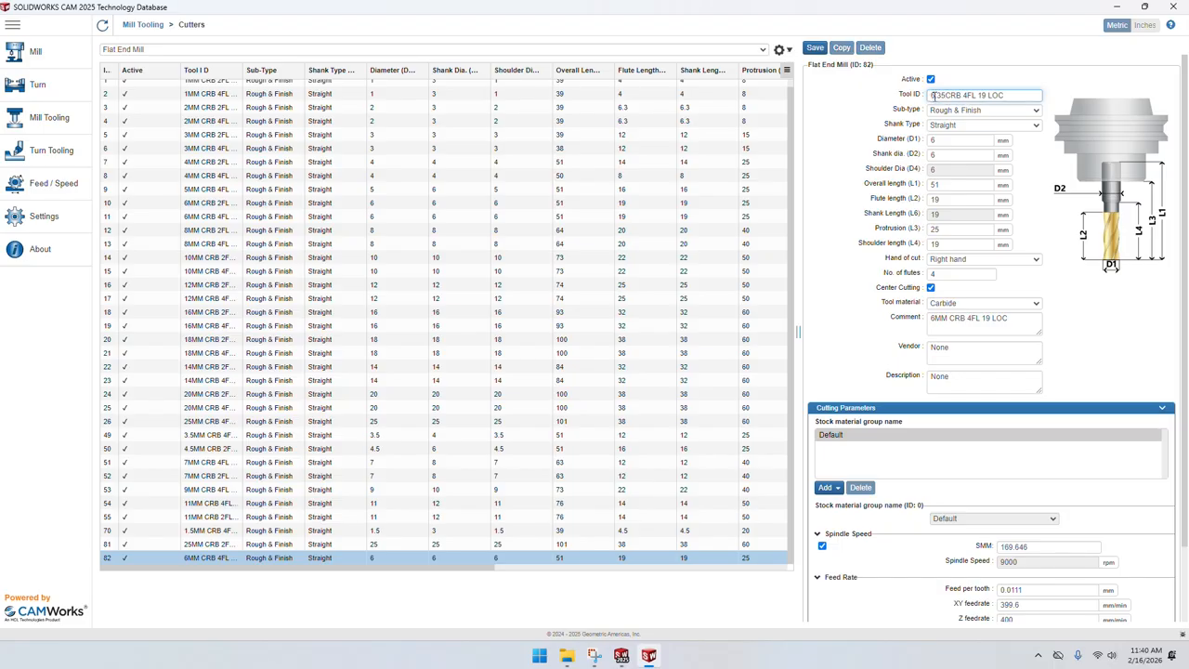
{"action": "type", "text": " mm (1/4\")"}
{"action": "key", "text": "BackSpace"}
{"action": "type", "text": "2"}
{"action": "double_click", "coordinate": [1018, 95]}
{"action": "type", "text": "25"}
{"action": "double_click", "coordinate": [989, 96]}
{"action": "type", "text": "HSS"}
Keep the Rough & Finish sub-type and set the cutter's diameter to 6.35 mm and overall length to 60 mm.
{"action": "left_click", "coordinate": [963, 111]}
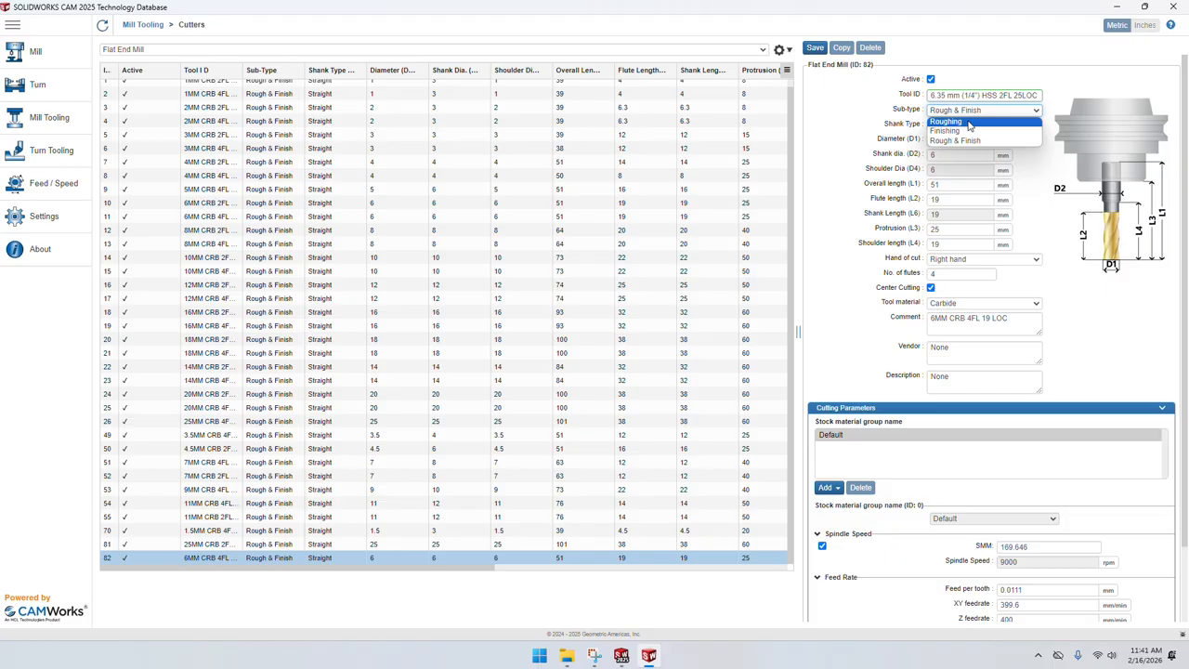
{"action": "left_click", "coordinate": [969, 141]}
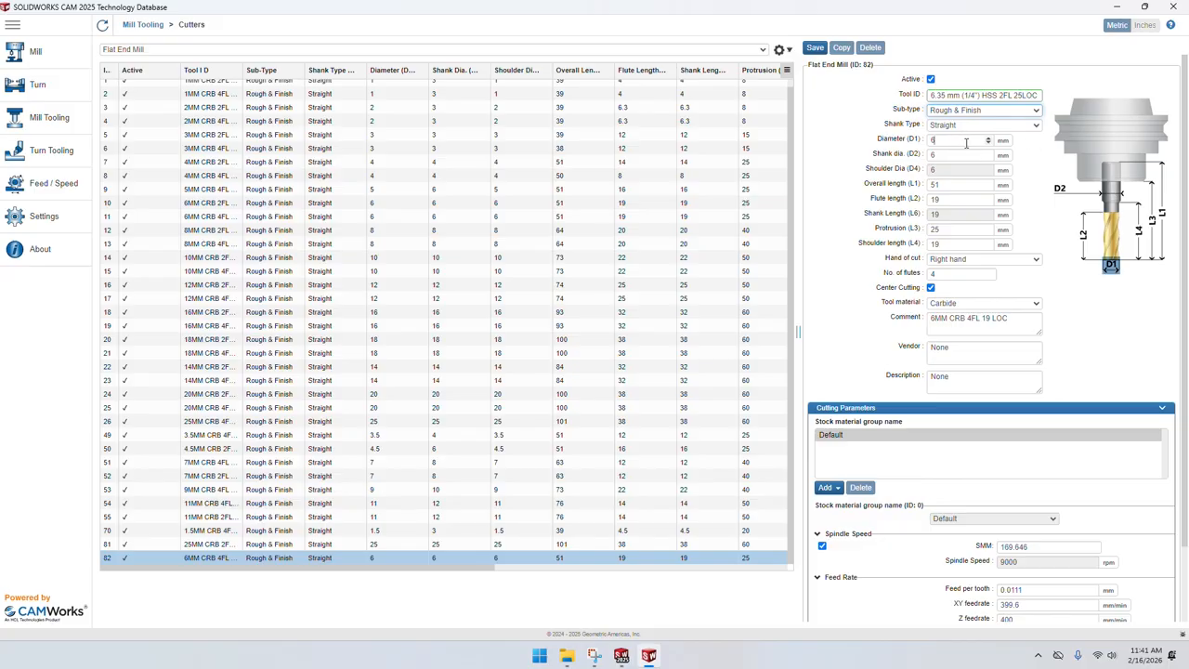
{"action": "left_click", "coordinate": [967, 142]}
{"action": "type", "text": ".35"}
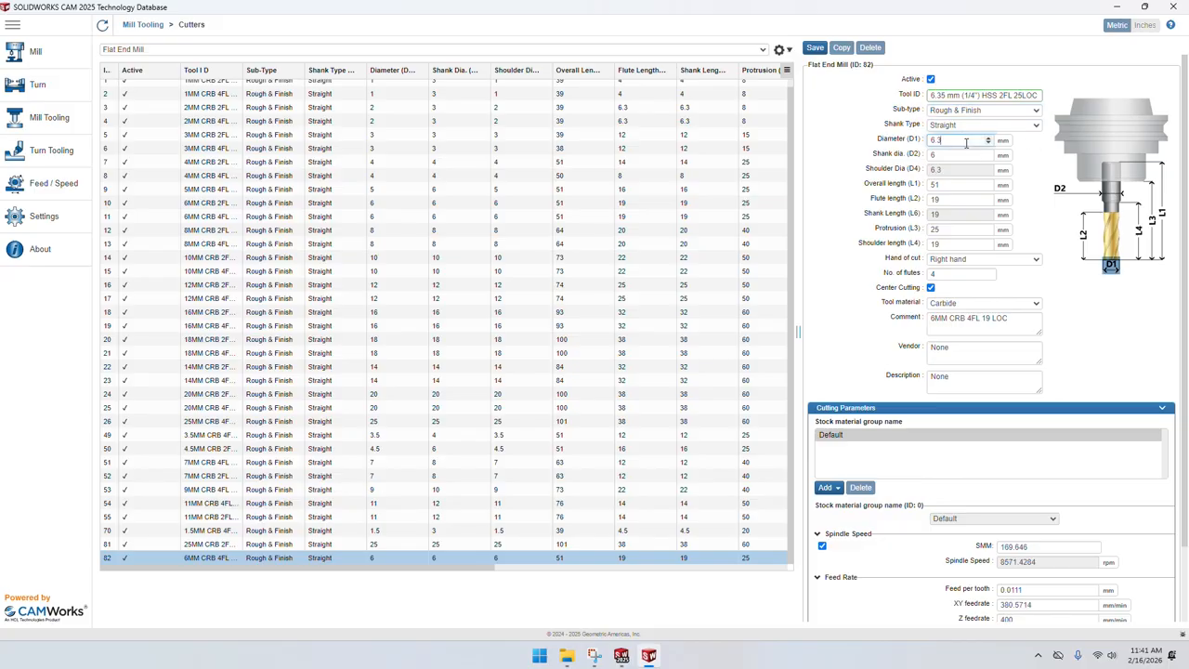
{"action": "left_click", "coordinate": [967, 155]}
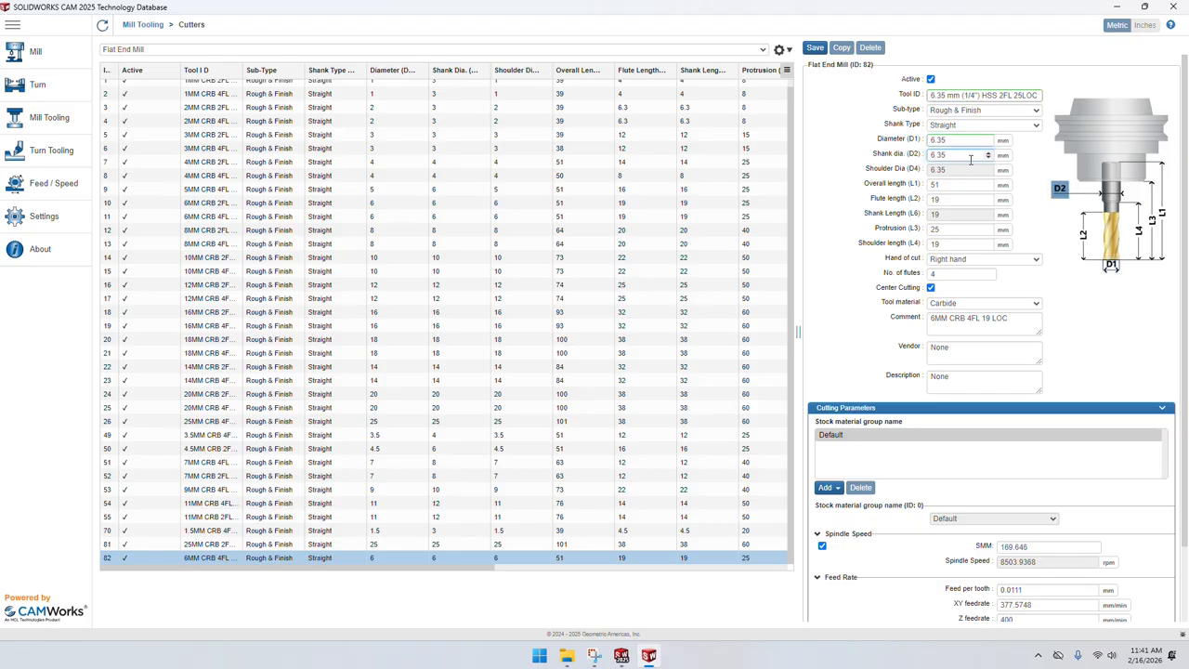
{"action": "left_click", "coordinate": [959, 138]}
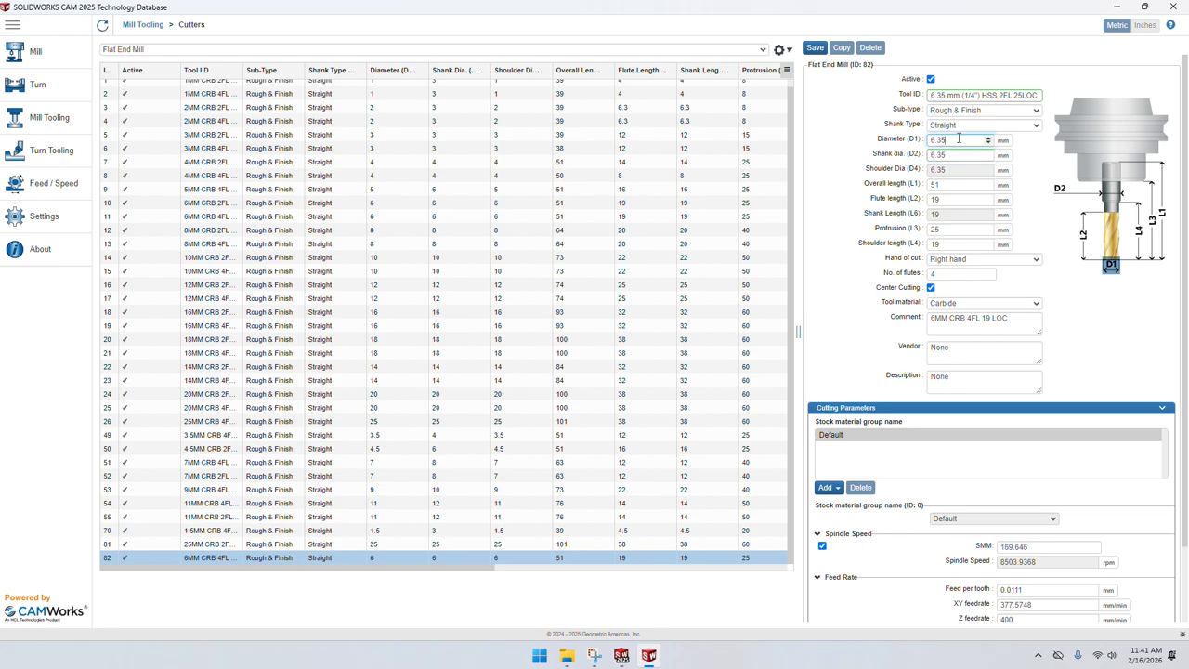
{"action": "left_click", "coordinate": [960, 155]}
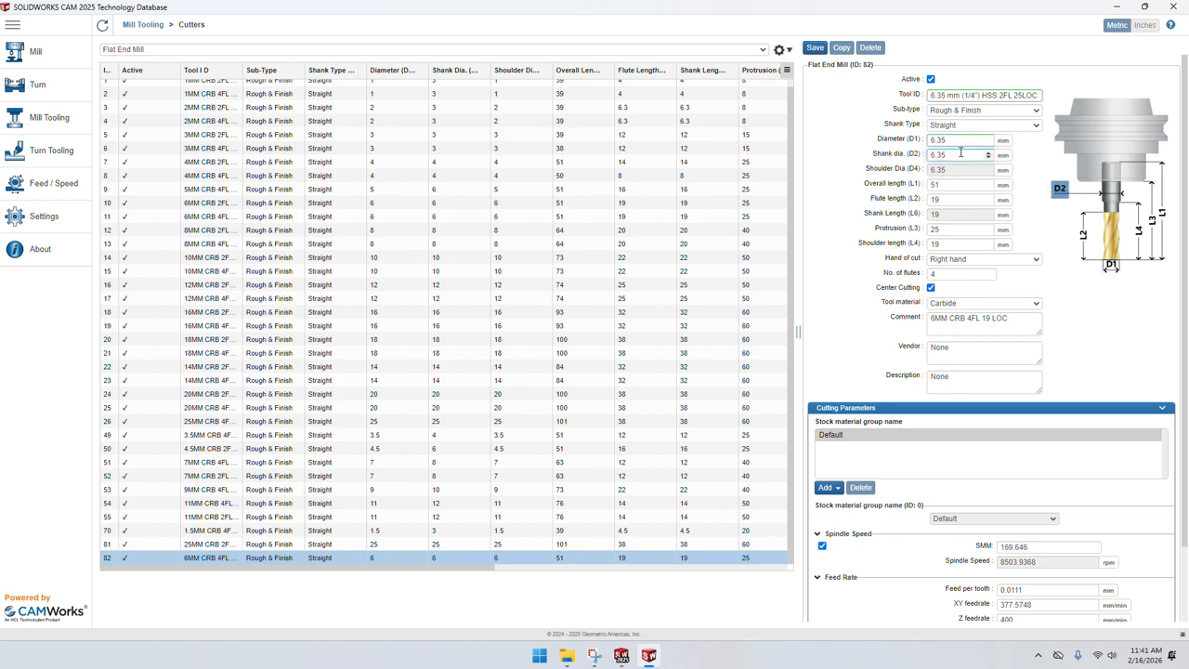
{"action": "left_click", "coordinate": [945, 186]}
{"action": "double_click", "coordinate": [946, 186]}
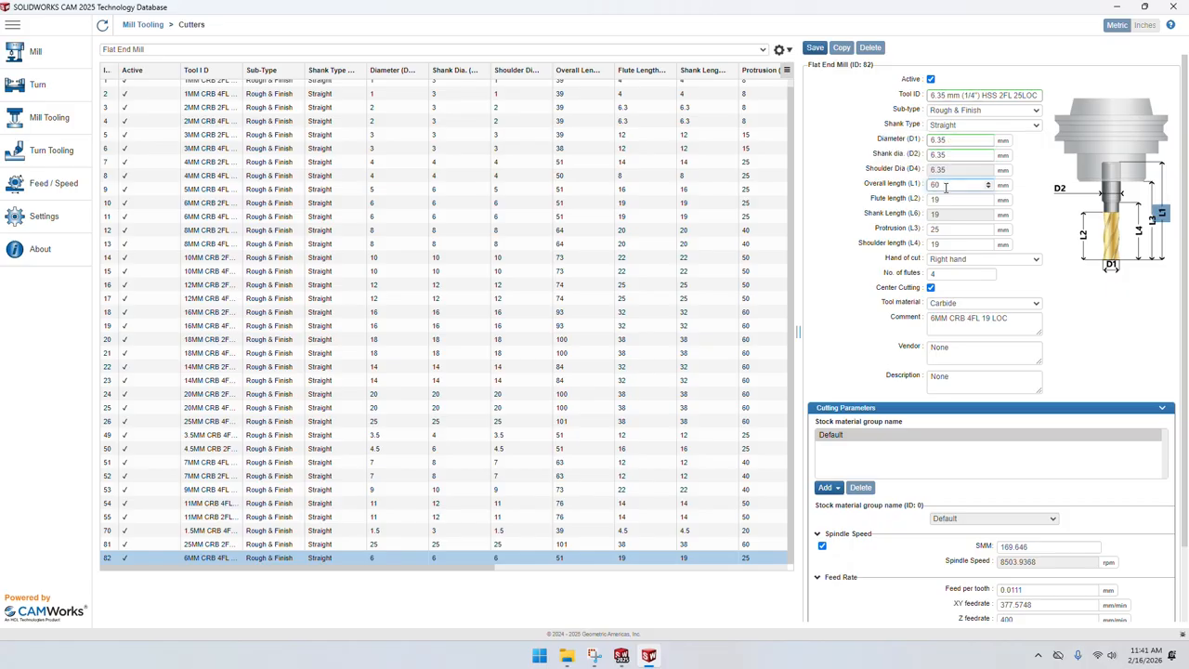
{"action": "left_click", "coordinate": [953, 200]}
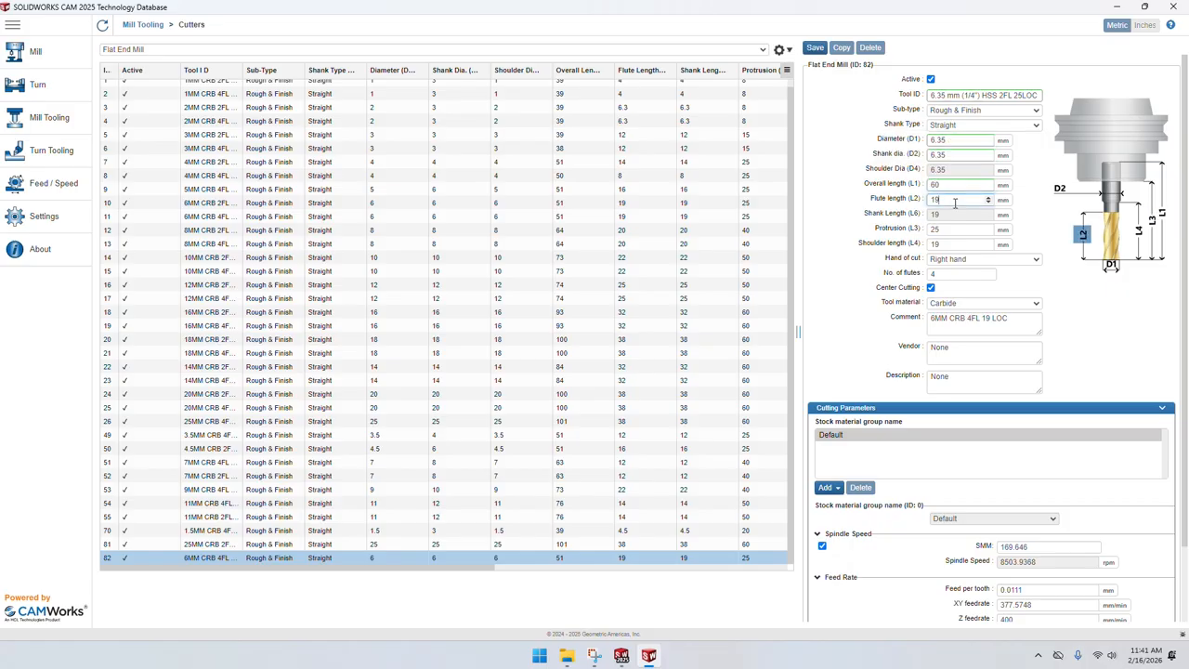
{"action": "type", "text": "252"}
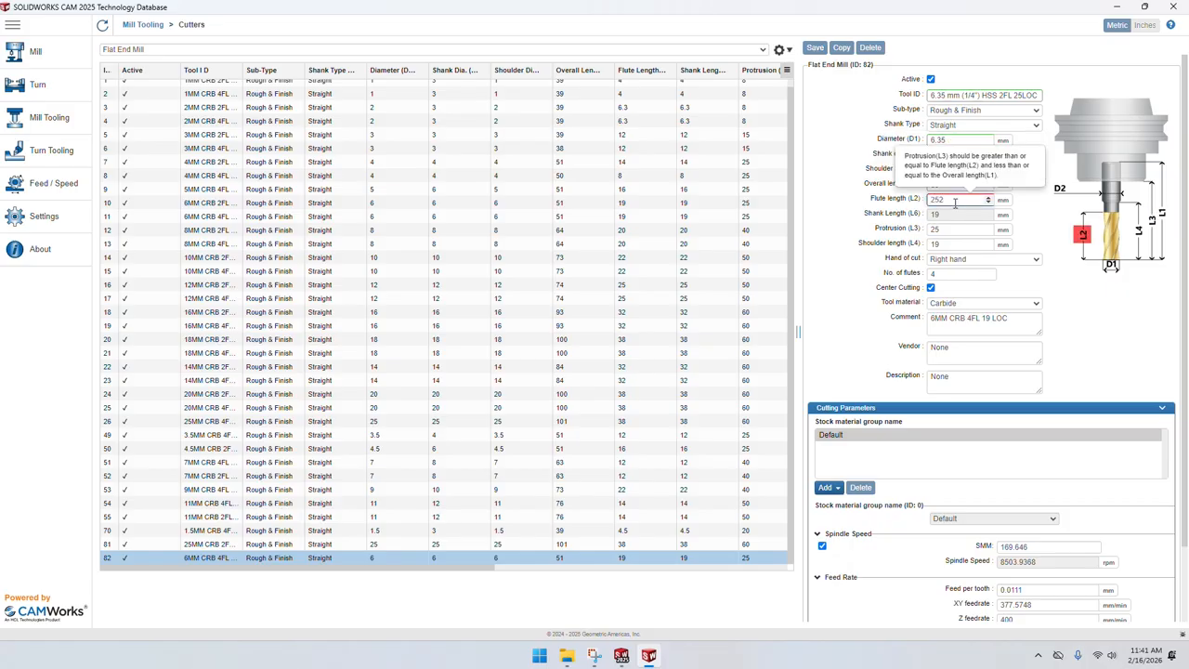
{"action": "key", "text": "BackSpace"}
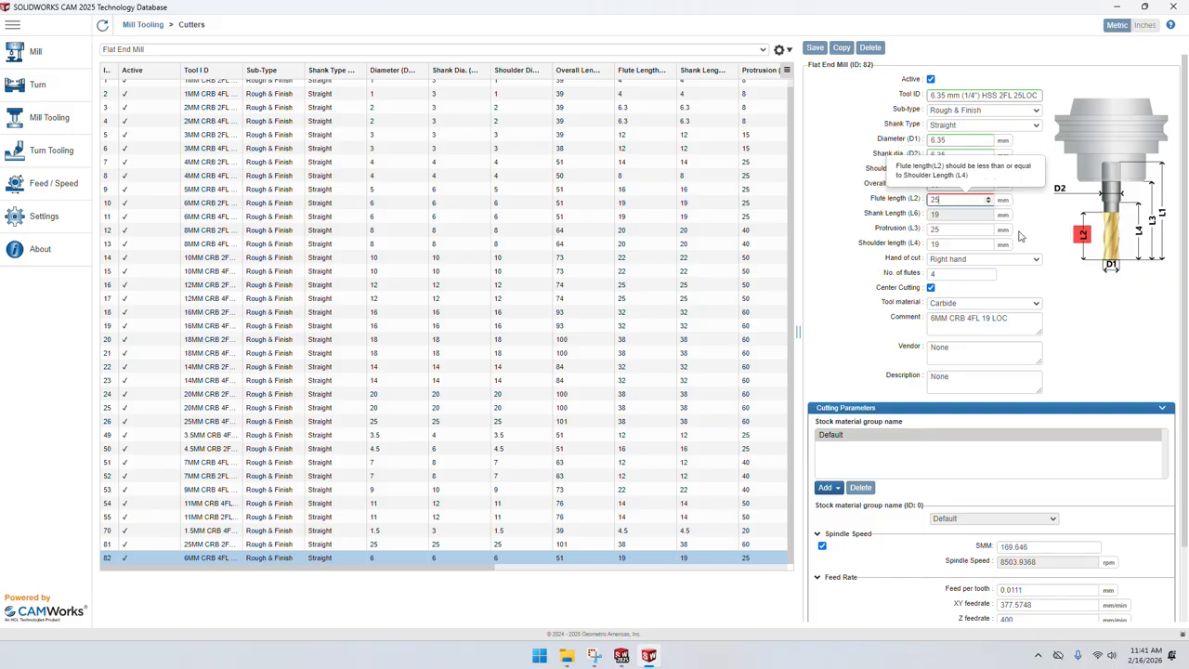
{"action": "key", "text": "BackSpace"}
{"action": "key", "text": "BackSpace"}
{"action": "type", "text": "19"}
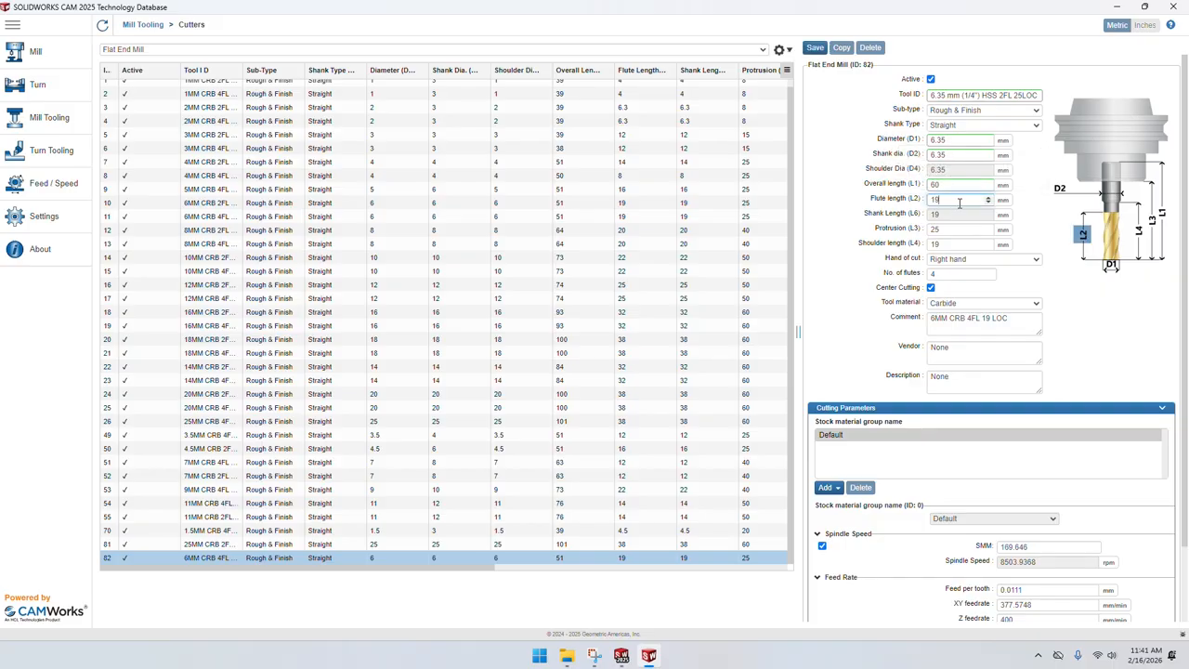
Set the cutter's flute length to 25 mm and its shoulder length to 28 mm.
{"action": "left_click", "coordinate": [952, 242]}
{"action": "type", "text": "2"}
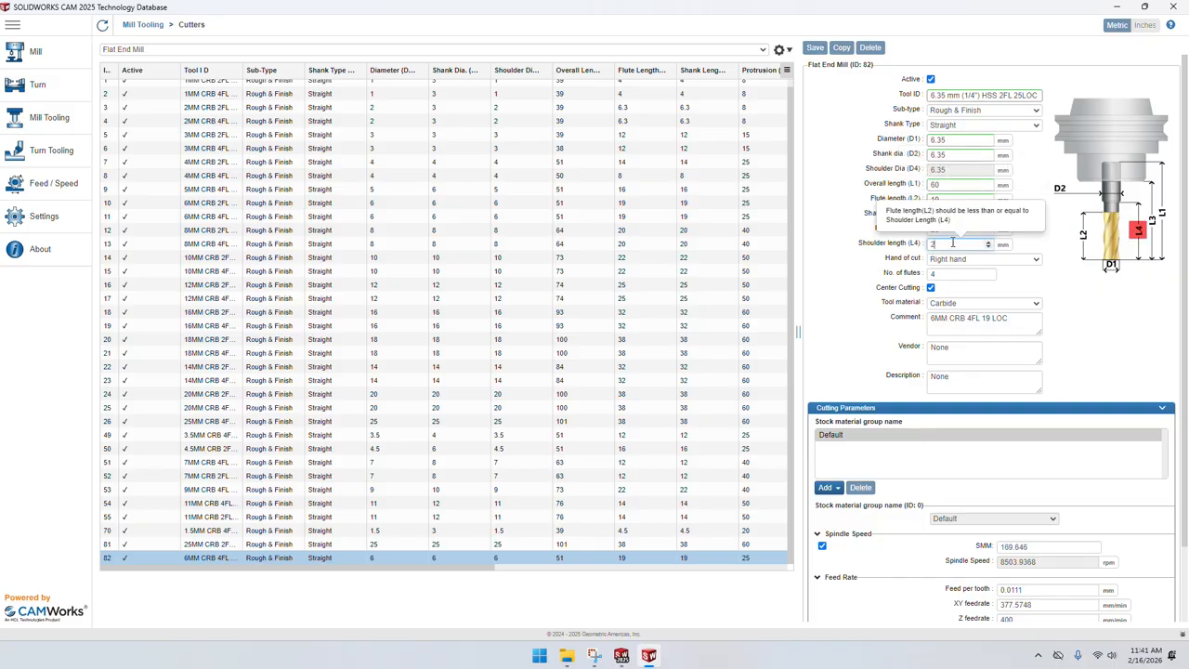
{"action": "type", "text": "5"}
{"action": "left_click", "coordinate": [968, 200]}
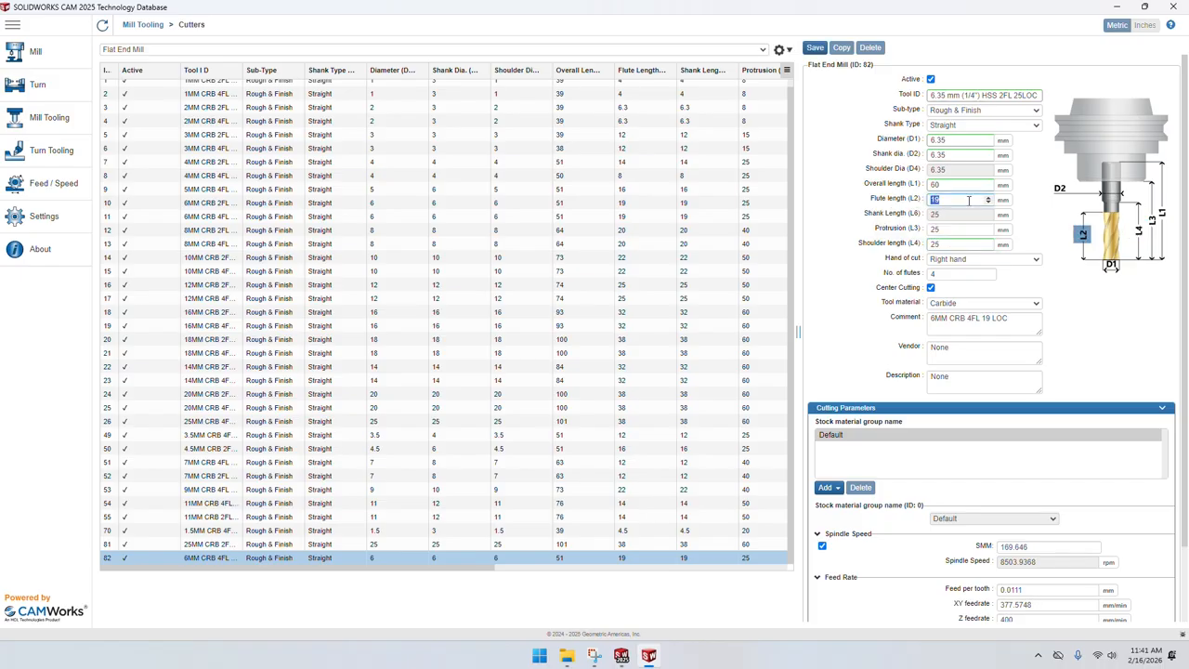
{"action": "type", "text": "25"}
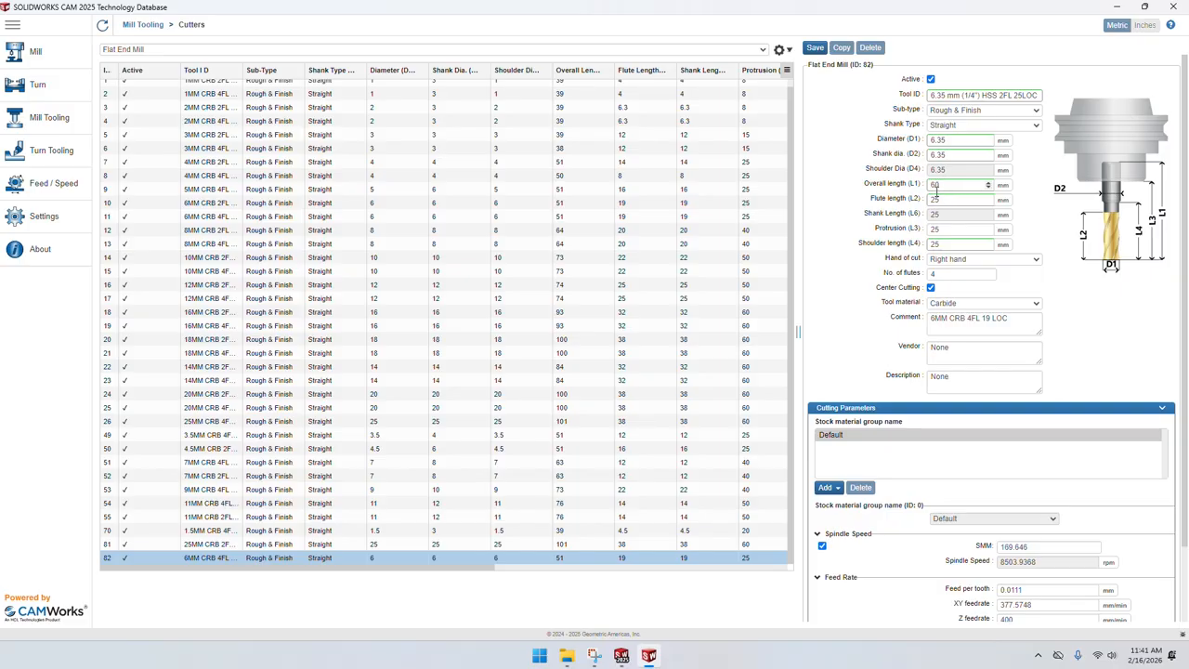
{"action": "left_click", "coordinate": [940, 244]}
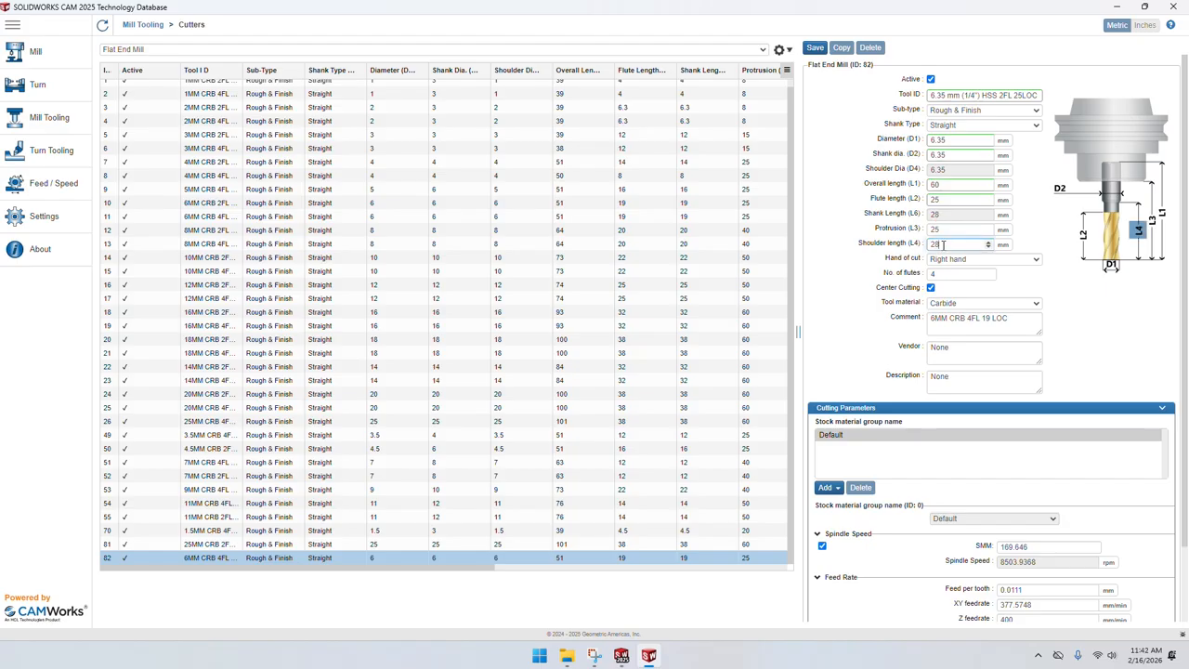
{"action": "left_click", "coordinate": [1045, 234]}
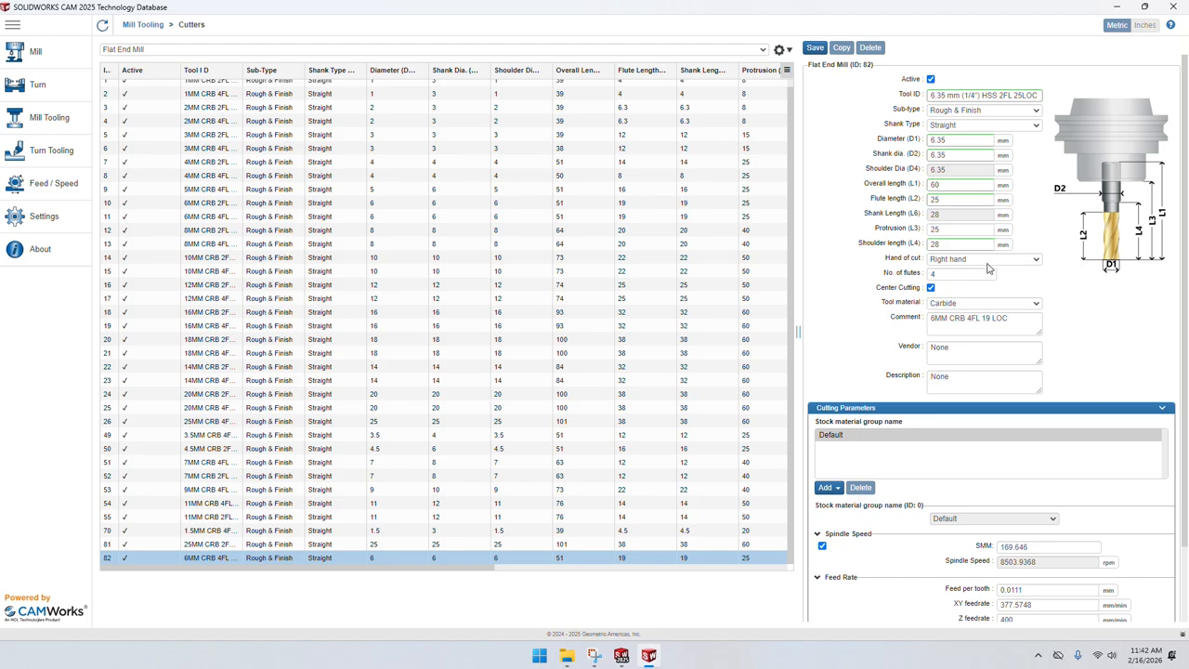
Set the cutter's number of flutes to 2 and its tool material to HSS.
{"action": "left_click", "coordinate": [957, 272]}
{"action": "type", "text": "2"}
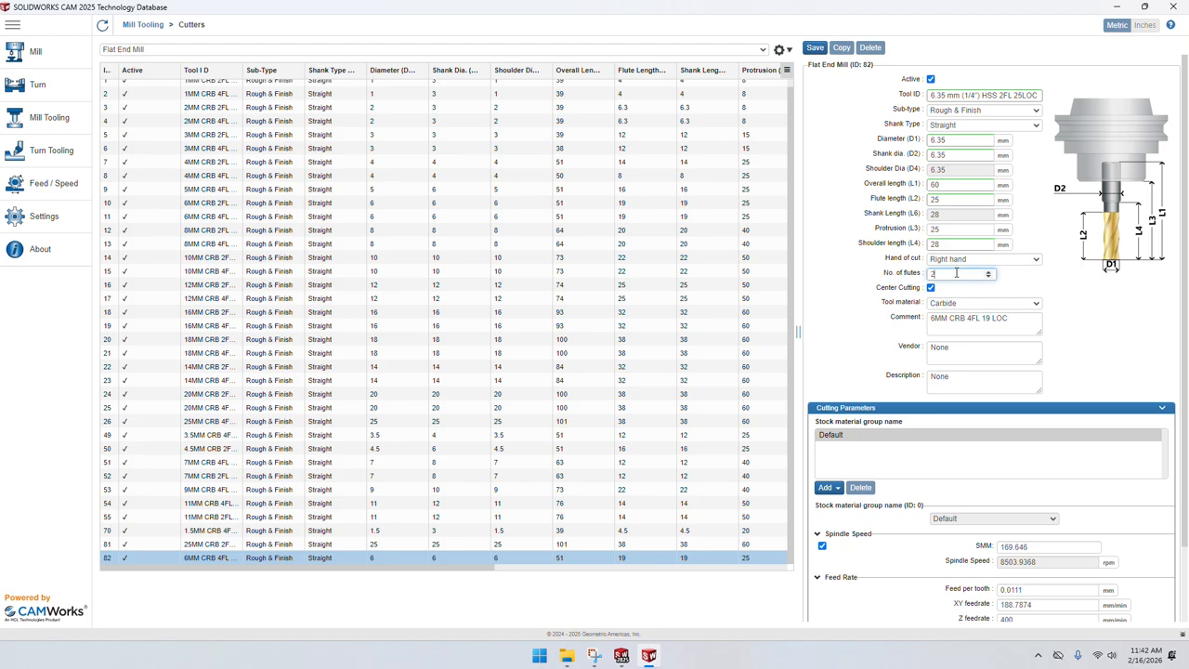
{"action": "left_click", "coordinate": [946, 304]}
{"action": "left_click", "coordinate": [938, 323]}
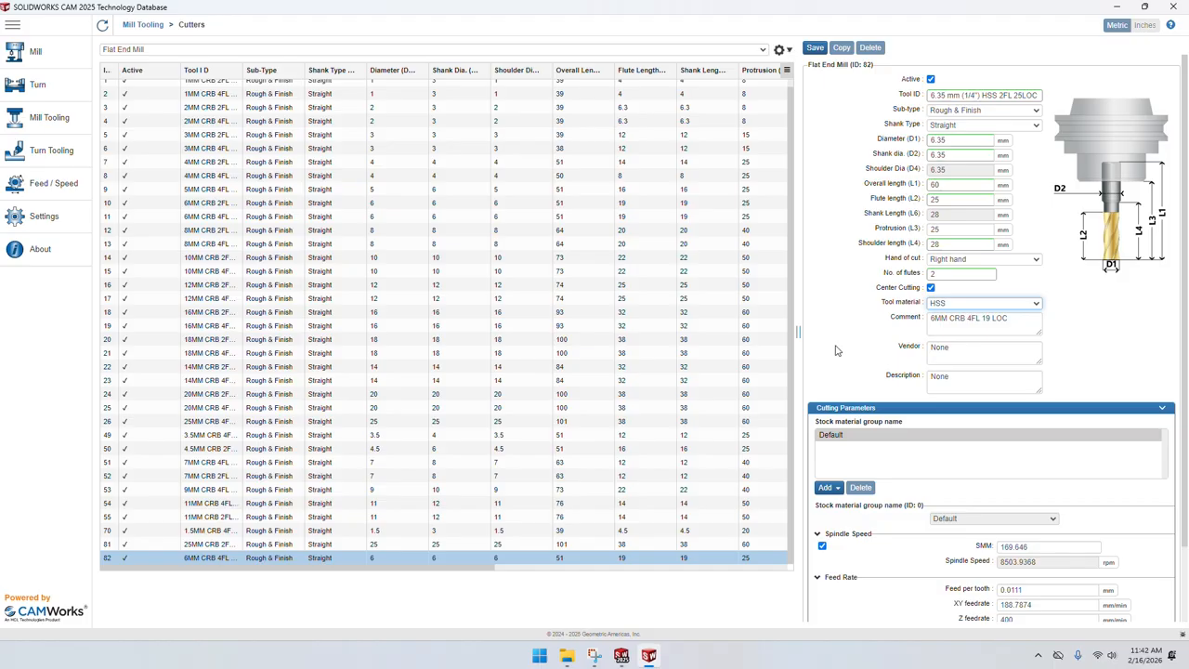
Replace the cutter's comment with a copy of its tool ID, 6.35 mm (1/4") HSS 2FL 25LOC.
{"action": "triple_click", "coordinate": [982, 95]}
{"action": "key", "text": "ctrl+c"}
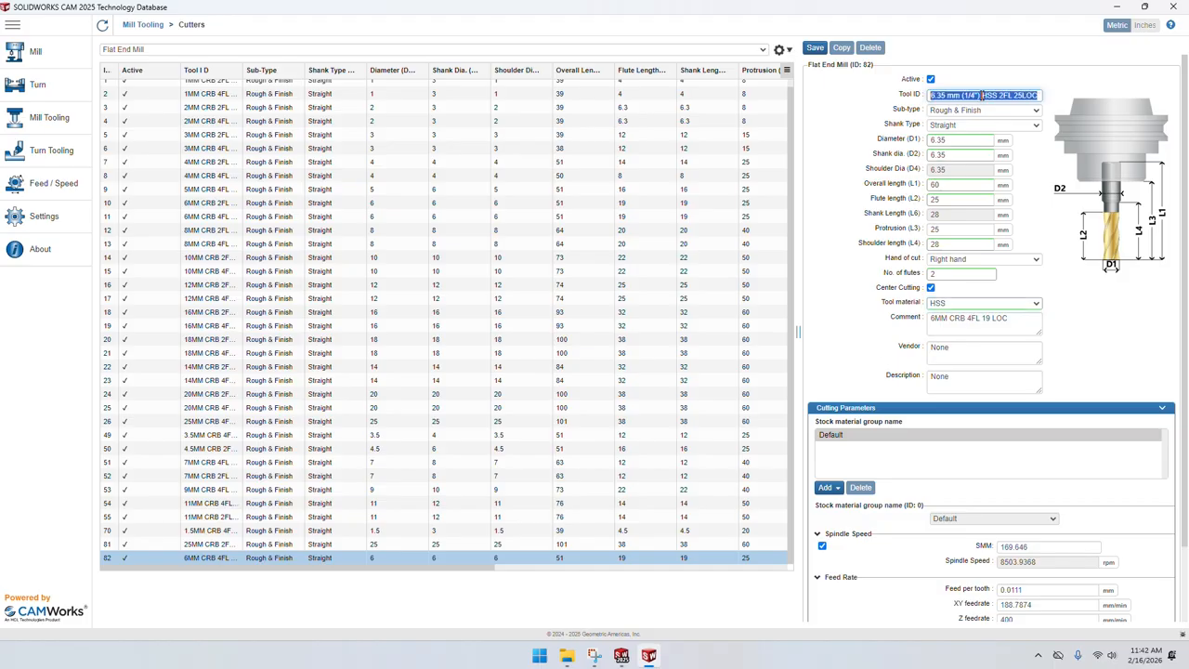
{"action": "triple_click", "coordinate": [943, 318]}
{"action": "key", "text": "ctrl+v"}
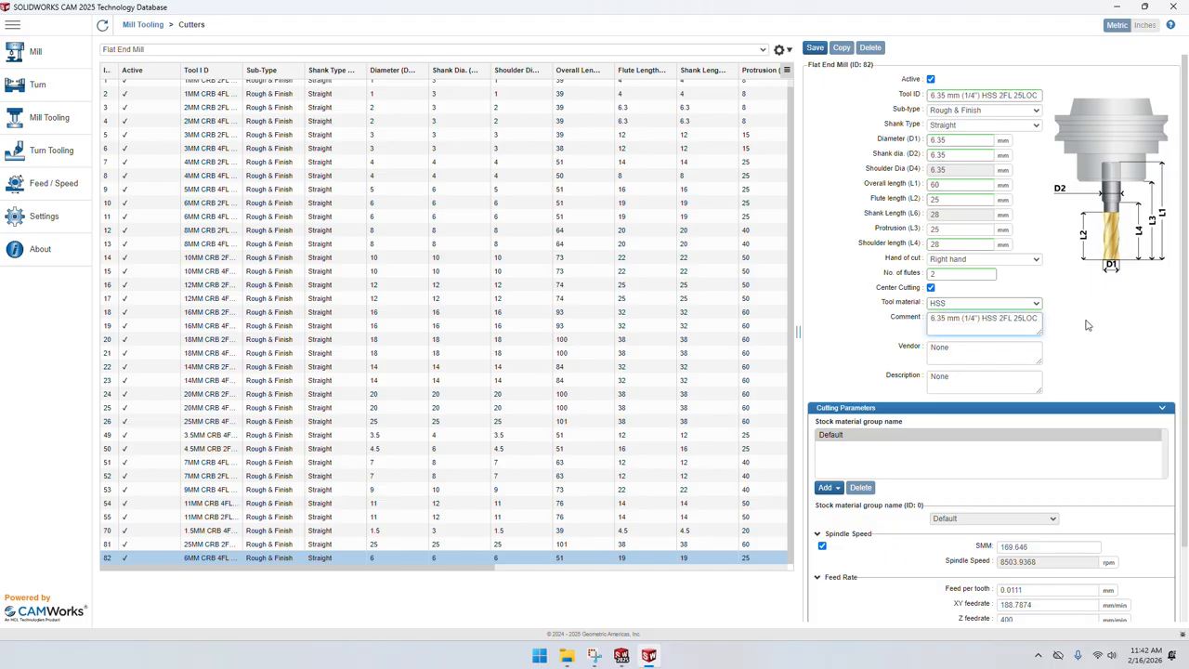
Examine the cutter's cutting parameters, including the available stock material groups, spindle speed, feed rates and coolant type.
{"action": "scroll", "coordinate": [861, 315], "scroll_direction": "down", "scroll_amount": 1}
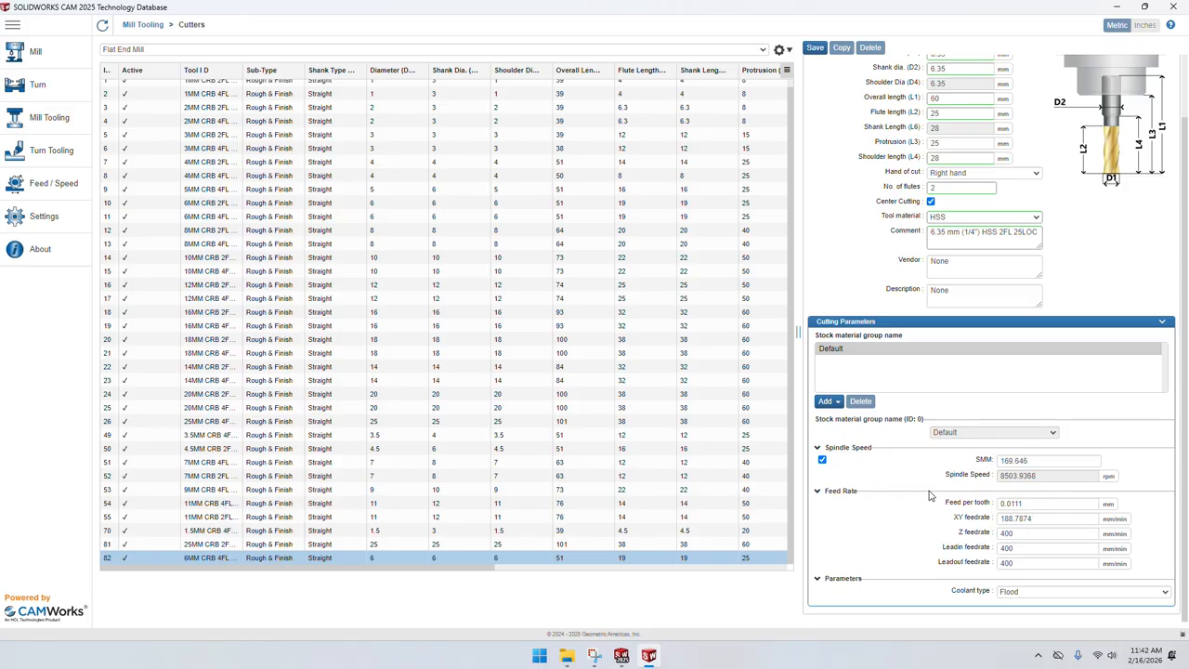
{"action": "left_click", "coordinate": [838, 402]}
{"action": "scroll", "coordinate": [874, 507], "scroll_direction": "down", "scroll_amount": 2}
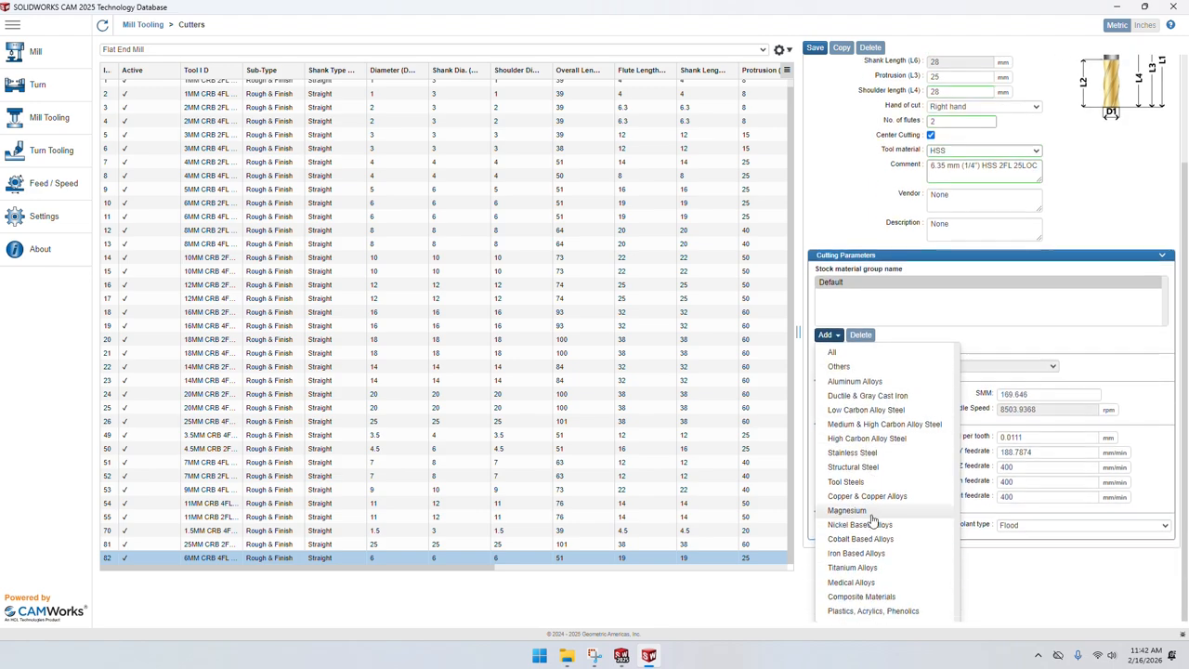
{"action": "left_click", "coordinate": [1004, 331]}
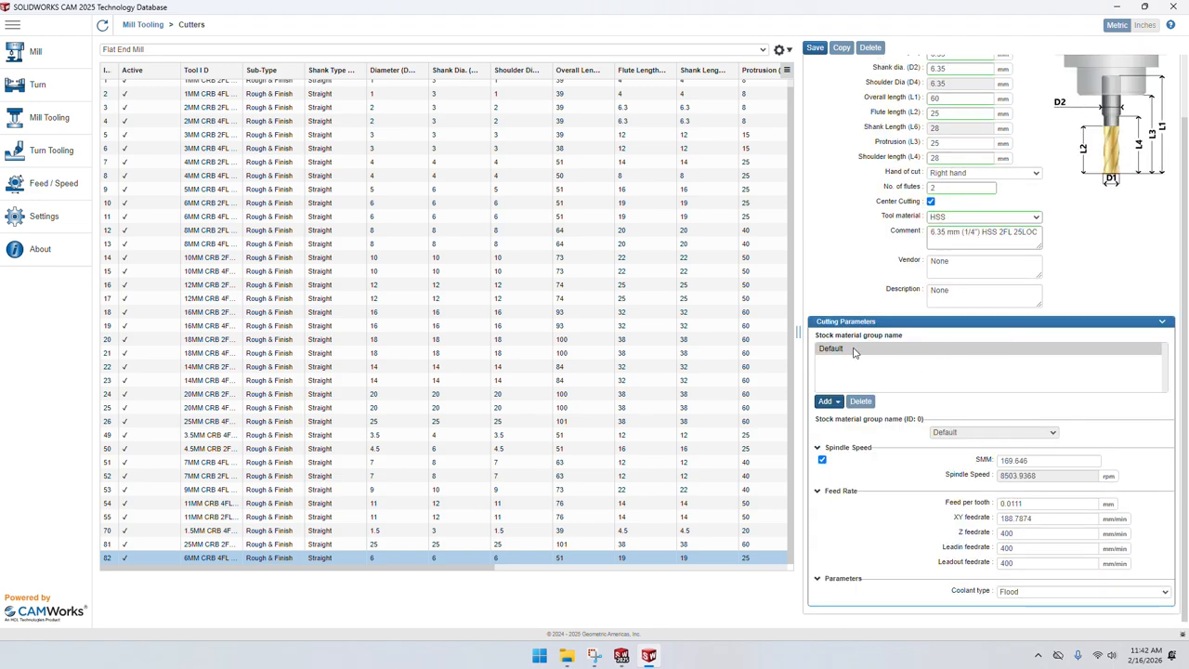
{"action": "scroll", "coordinate": [1056, 512], "scroll_direction": "up", "scroll_amount": 2}
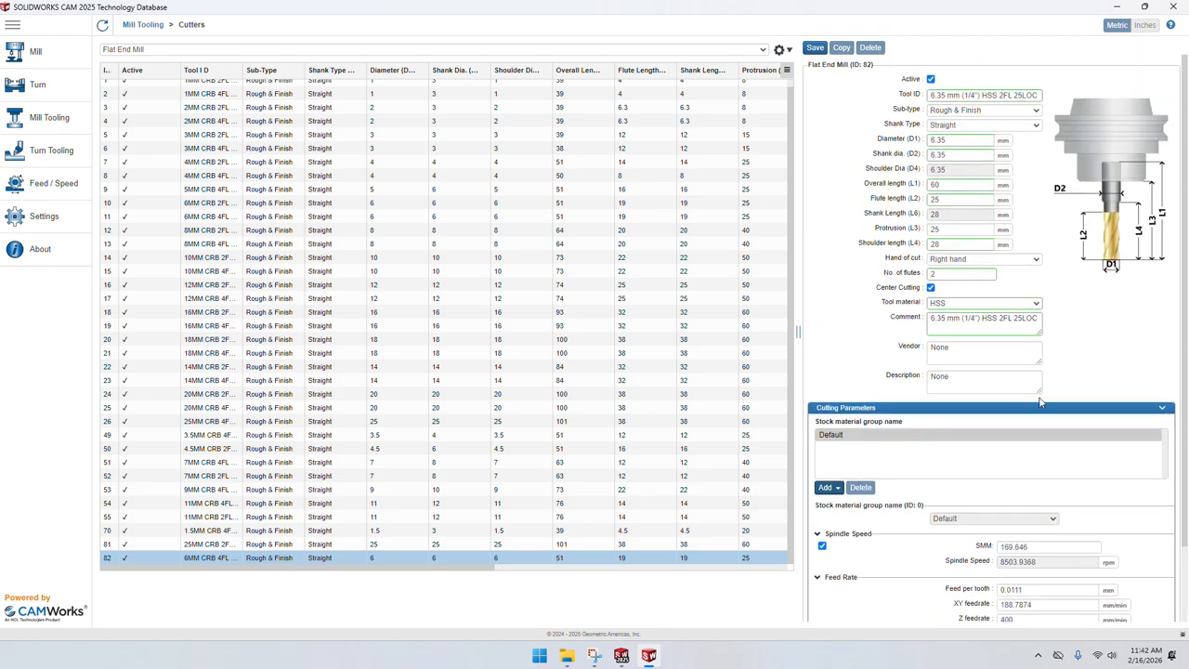
{"action": "scroll", "coordinate": [1030, 455], "scroll_direction": "down", "scroll_amount": 2}
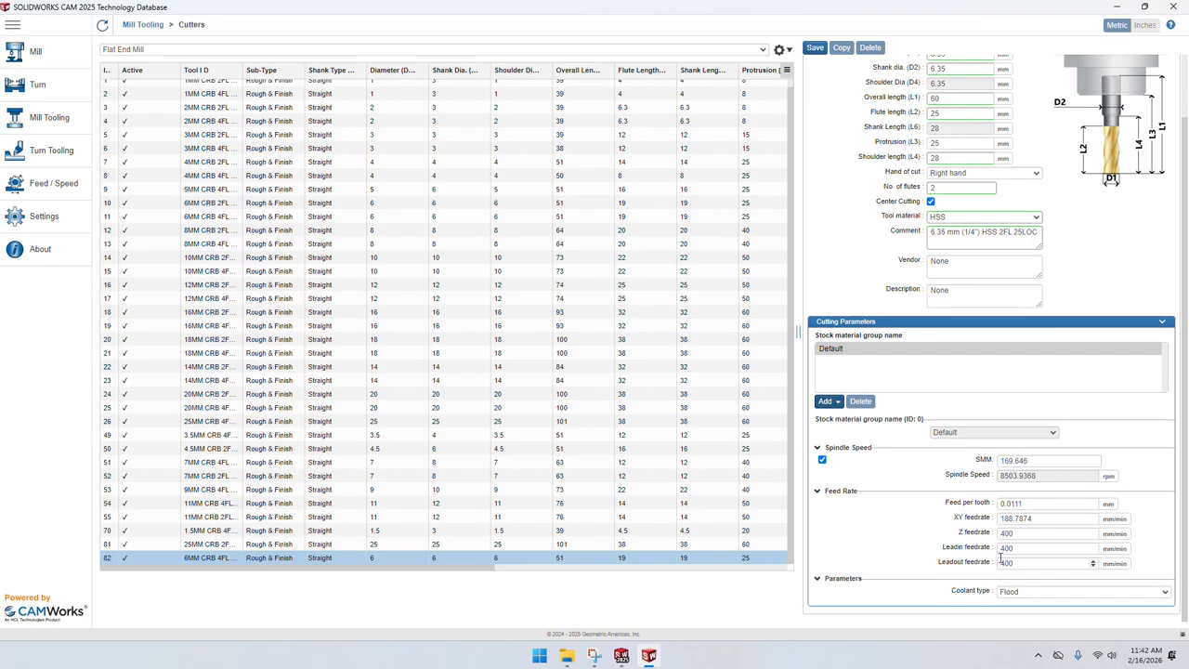
{"action": "scroll", "coordinate": [1001, 558], "scroll_direction": "up", "scroll_amount": 2}
{"action": "scroll", "coordinate": [1068, 548], "scroll_direction": "down", "scroll_amount": 2}
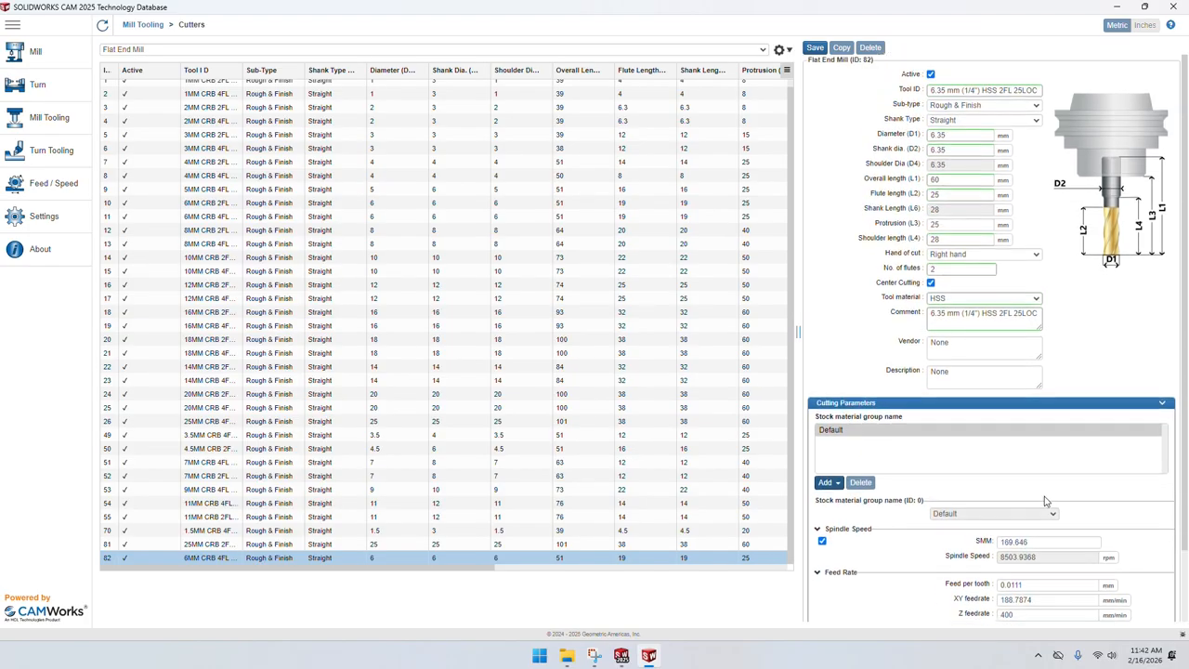
{"action": "scroll", "coordinate": [1041, 510], "scroll_direction": "up", "scroll_amount": 2}
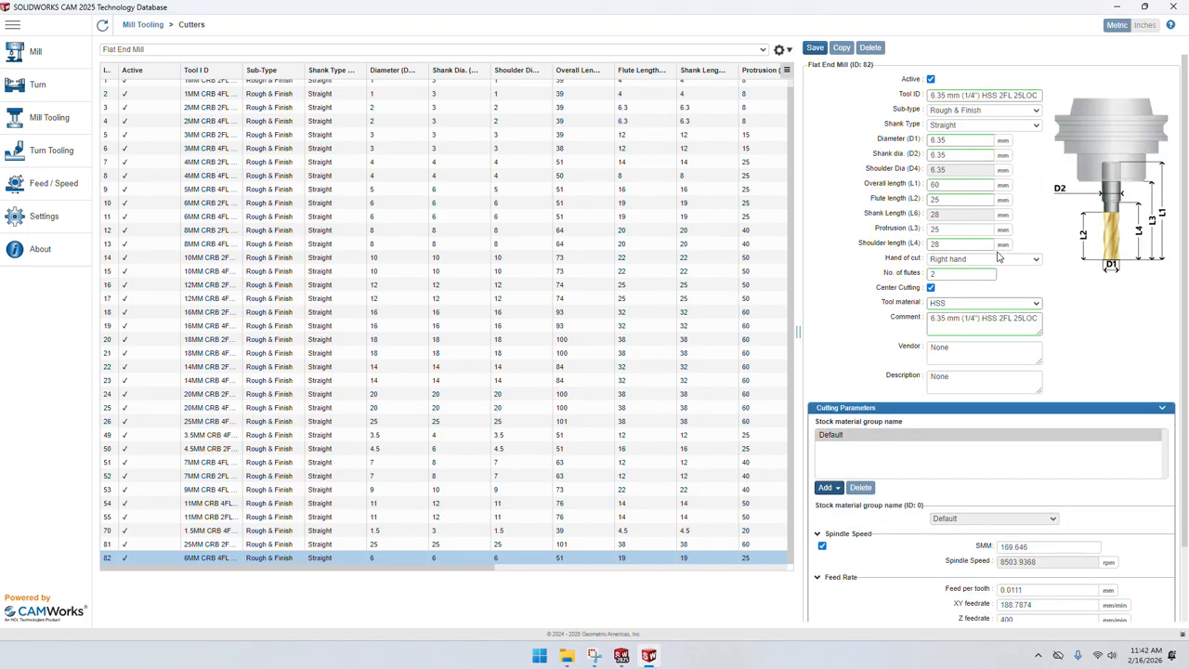
Save the new 6.35 mm flat end mill and return to the mill tooling overview.
{"action": "left_click", "coordinate": [817, 49]}
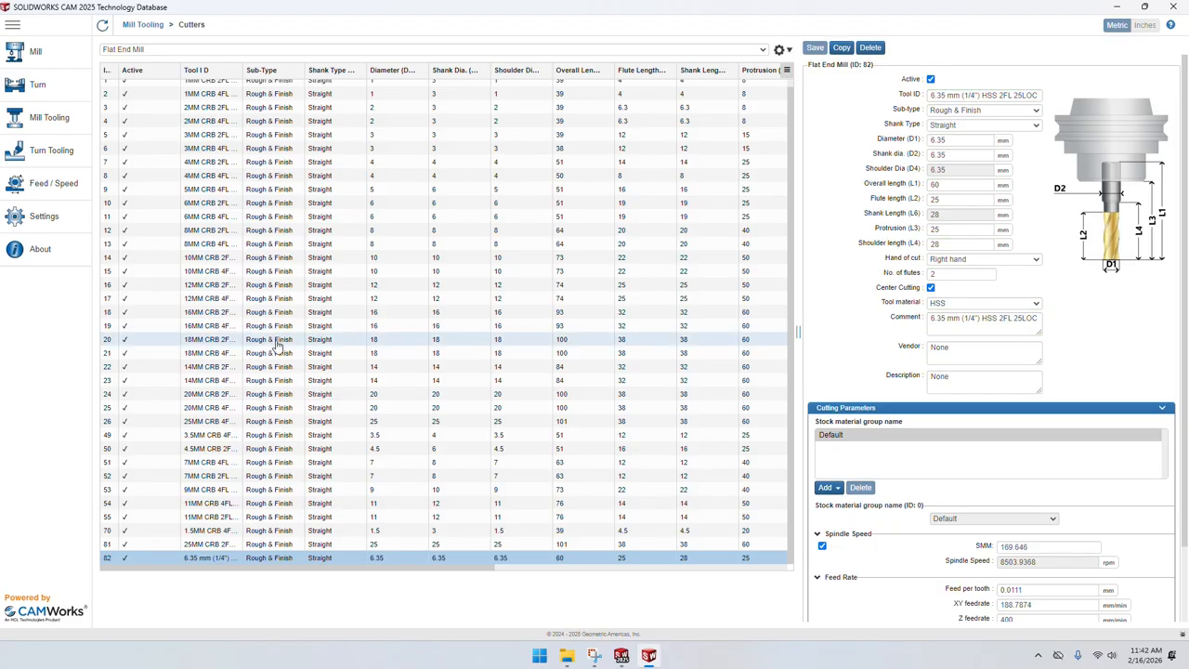
{"action": "scroll", "coordinate": [173, 558], "scroll_direction": "up", "scroll_amount": 1}
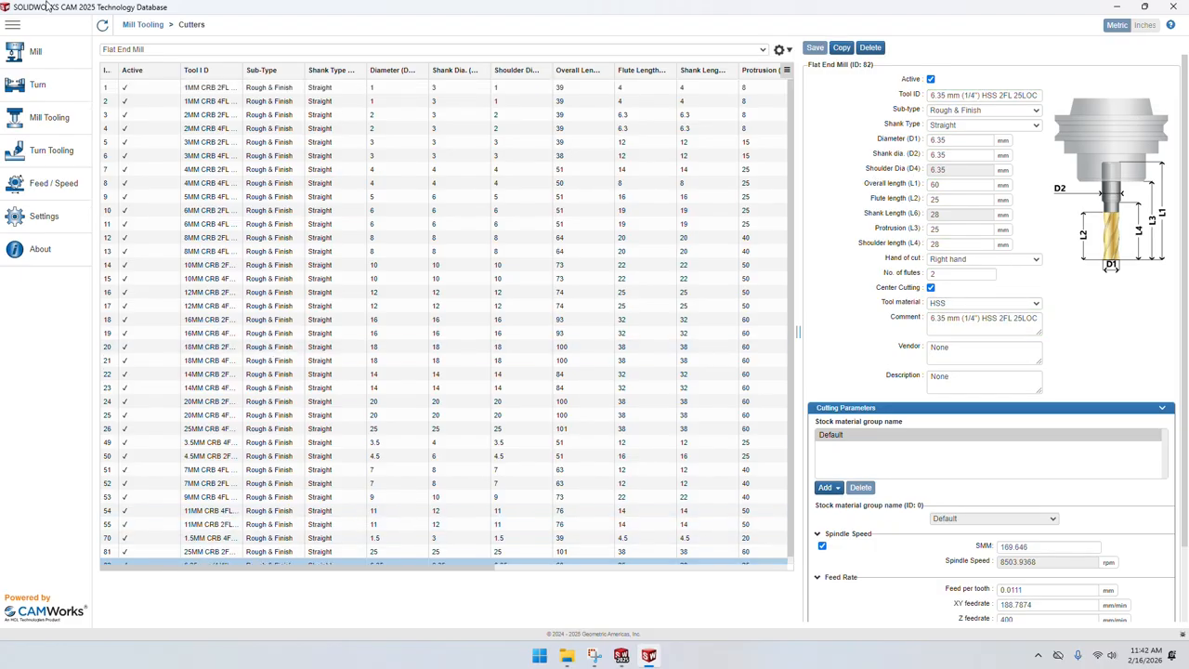
{"action": "left_click", "coordinate": [142, 24]}
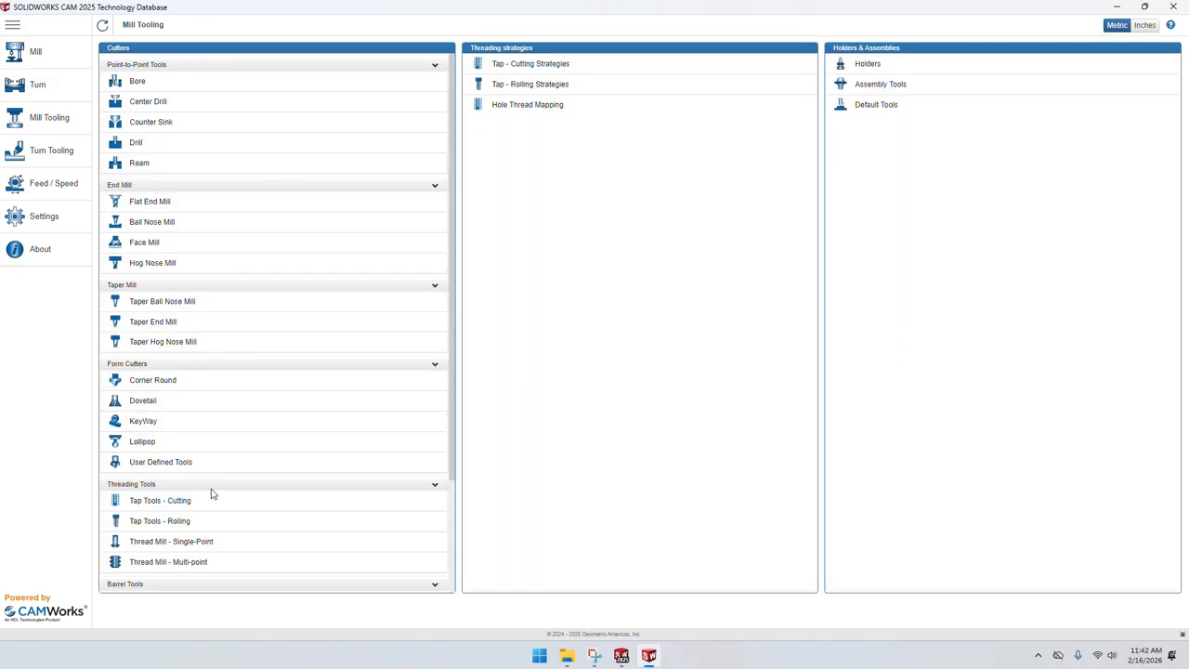
Examine the mill cutter categories, the countersink list and the tool holder library in the mill tooling section.
{"action": "scroll", "coordinate": [233, 310], "scroll_direction": "down", "scroll_amount": 3}
{"action": "scroll", "coordinate": [210, 492], "scroll_direction": "up", "scroll_amount": 3}
{"action": "scroll", "coordinate": [267, 288], "scroll_direction": "down", "scroll_amount": 3}
{"action": "scroll", "coordinate": [267, 290], "scroll_direction": "down", "scroll_amount": 1}
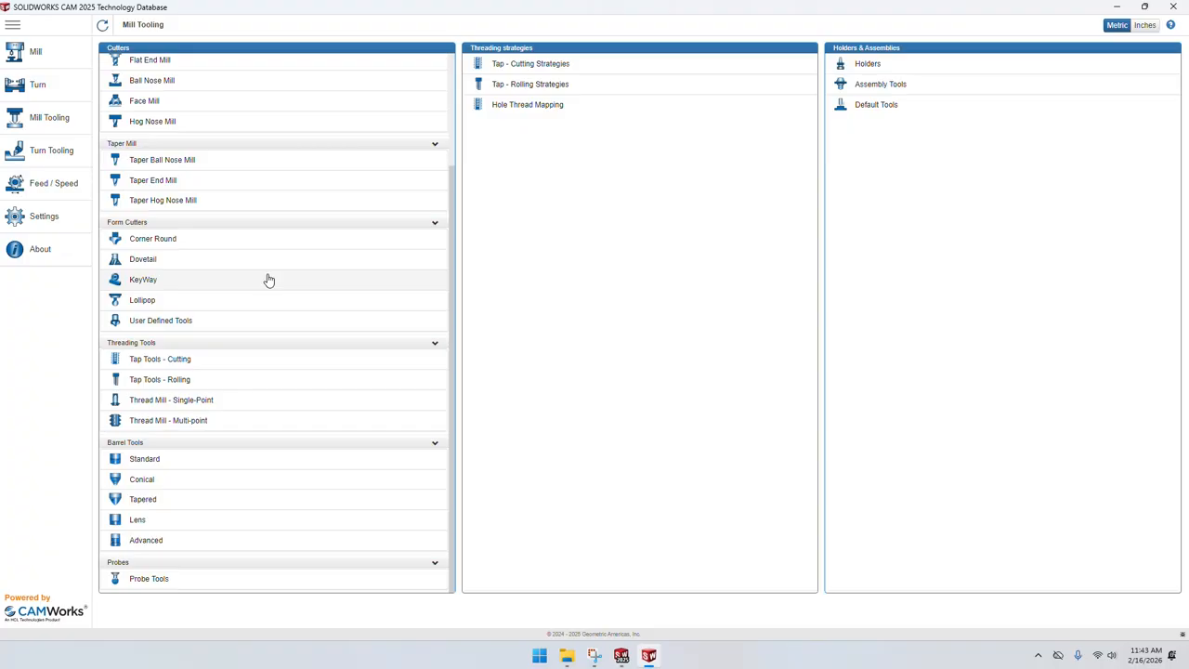
{"action": "scroll", "coordinate": [271, 217], "scroll_direction": "up", "scroll_amount": 3}
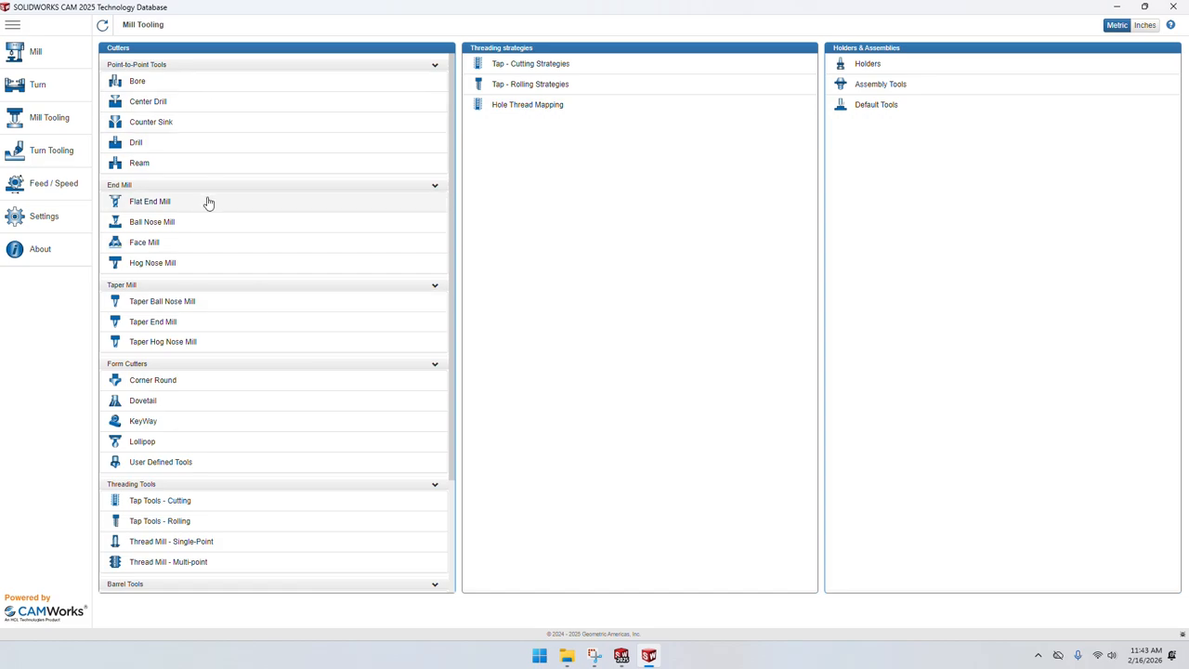
{"action": "left_click", "coordinate": [168, 124]}
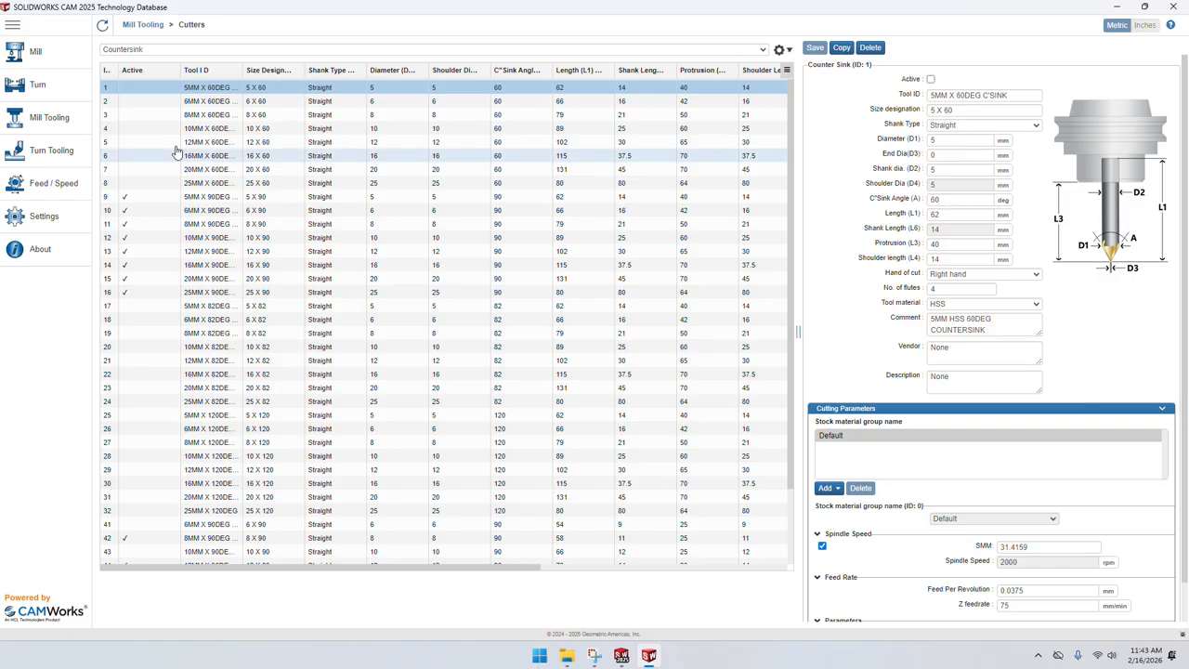
{"action": "left_click", "coordinate": [148, 27]}
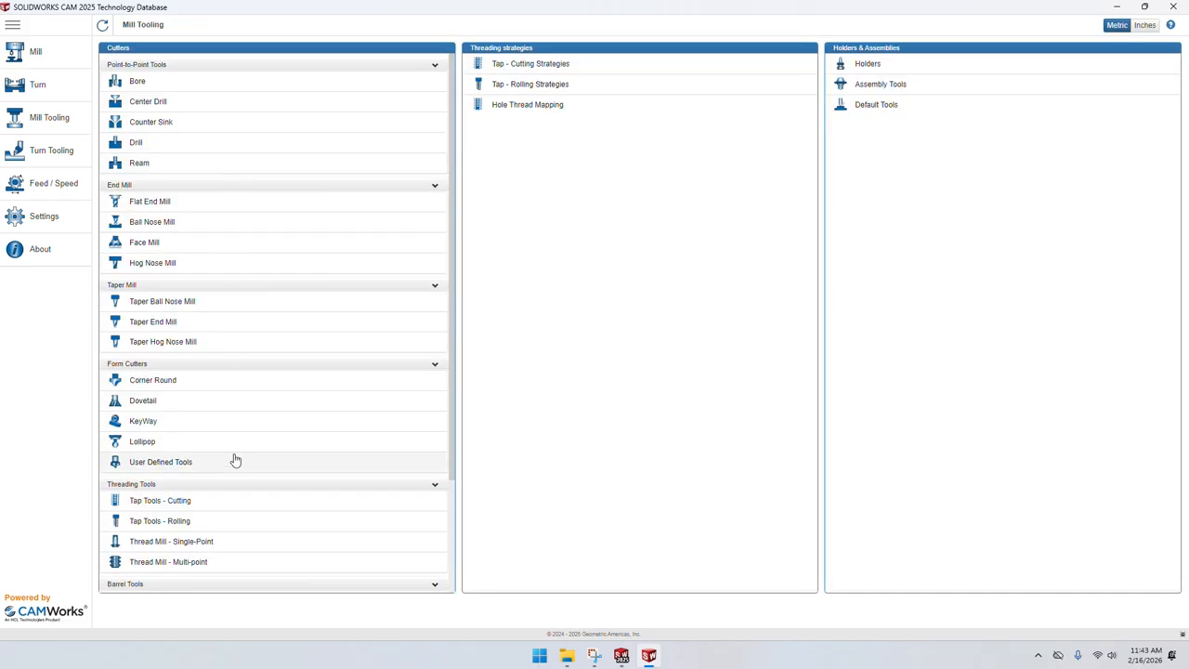
{"action": "scroll", "coordinate": [272, 479], "scroll_direction": "down", "scroll_amount": 3}
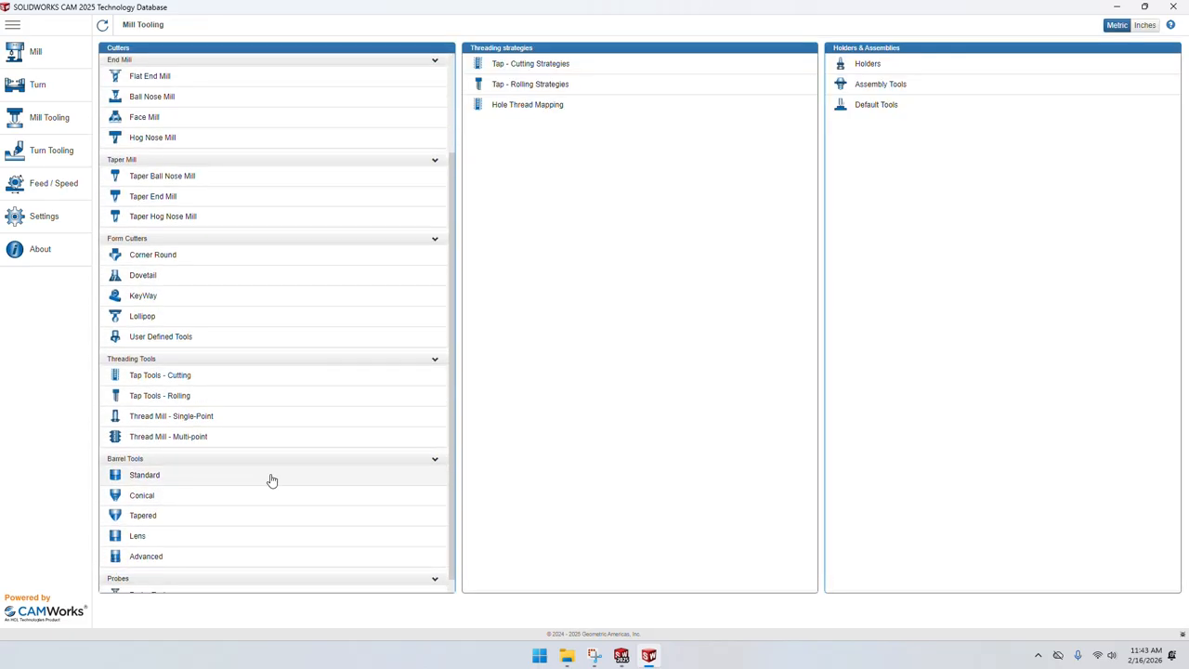
{"action": "scroll", "coordinate": [265, 455], "scroll_direction": "down", "scroll_amount": 1}
{"action": "scroll", "coordinate": [242, 325], "scroll_direction": "up", "scroll_amount": 5}
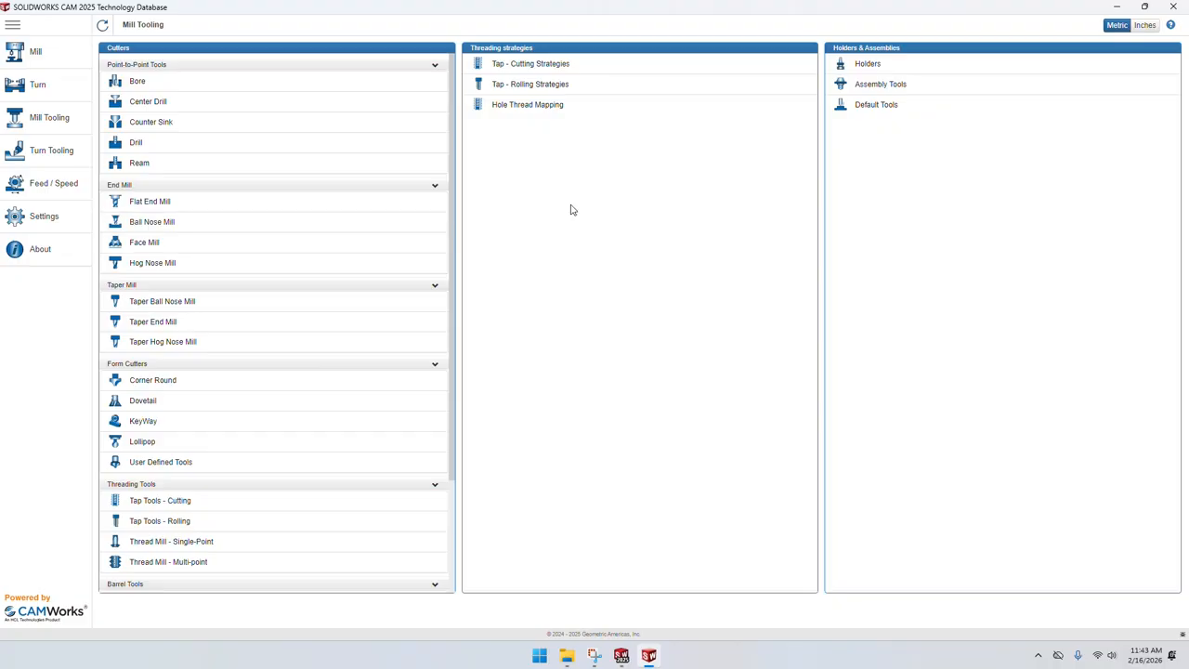
{"action": "left_click", "coordinate": [872, 65]}
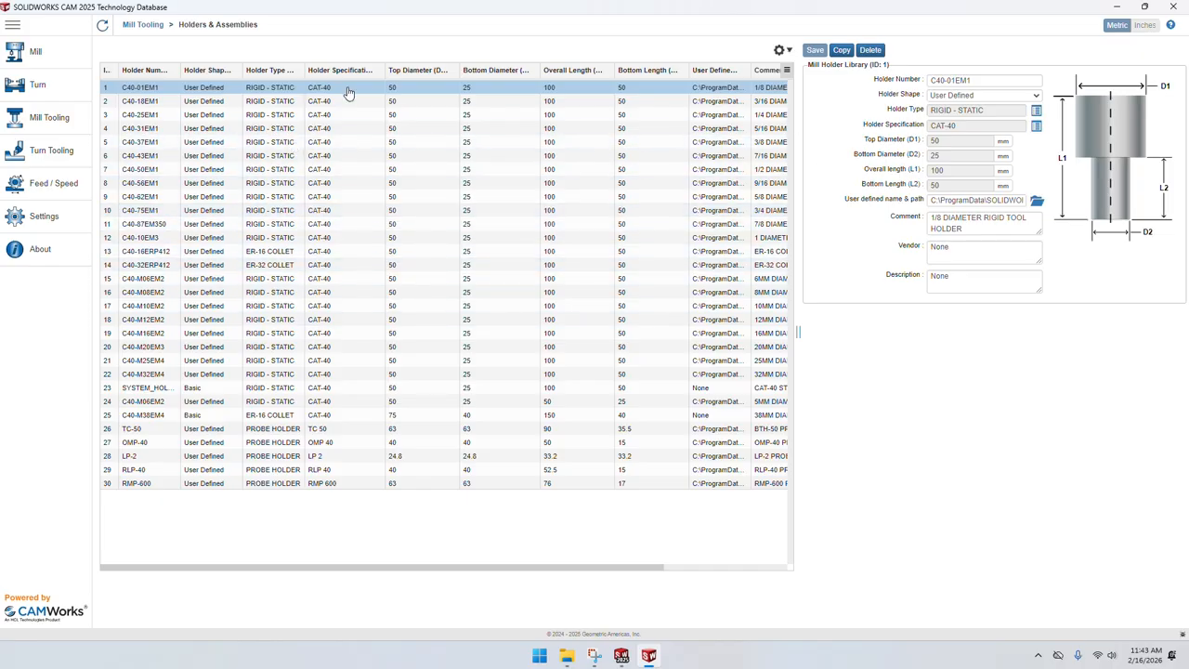
{"action": "left_click", "coordinate": [144, 26]}
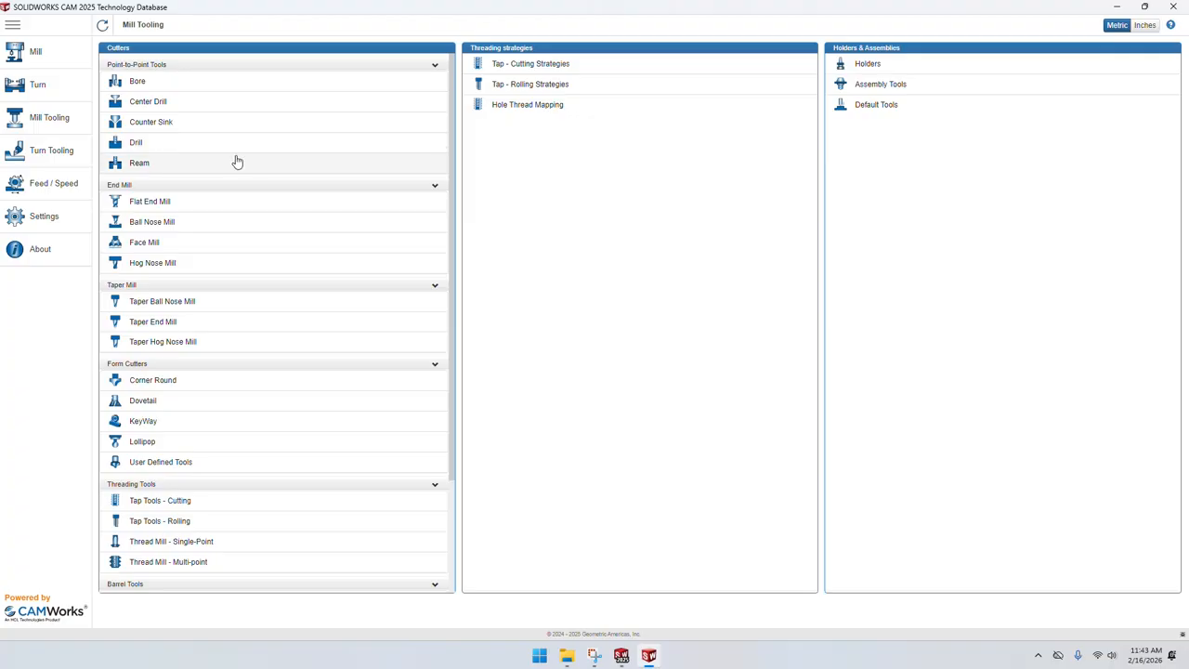
Examine the list of default stock materials in the feed and speed settings.
{"action": "left_click", "coordinate": [22, 183]}
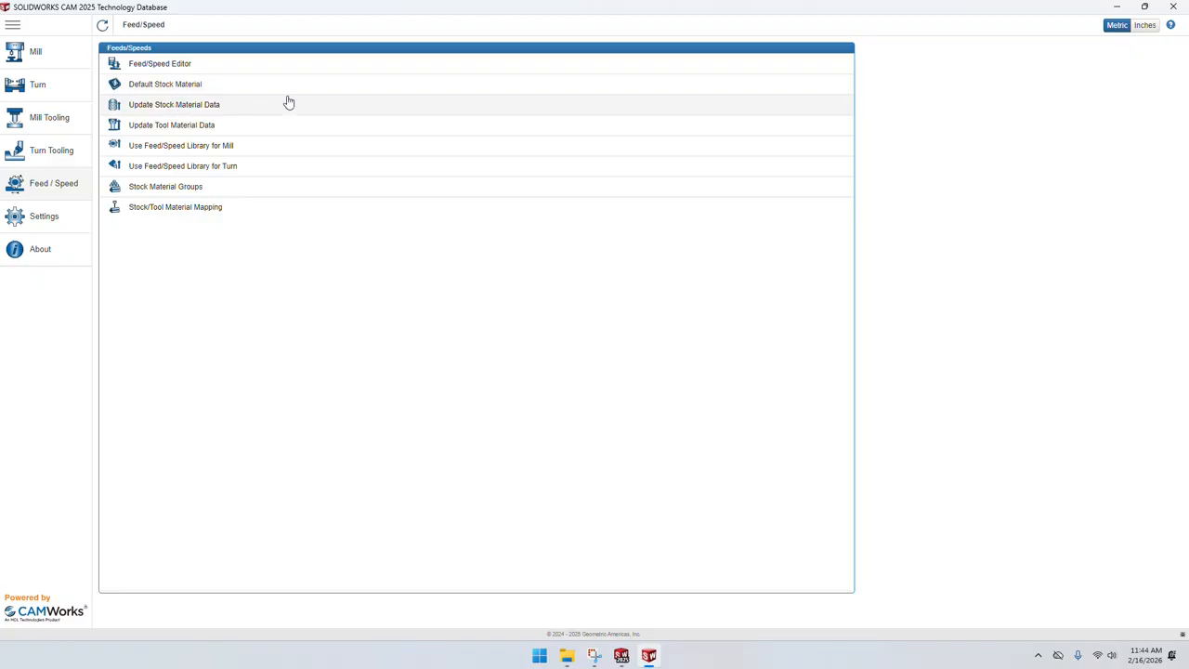
{"action": "left_click", "coordinate": [253, 87]}
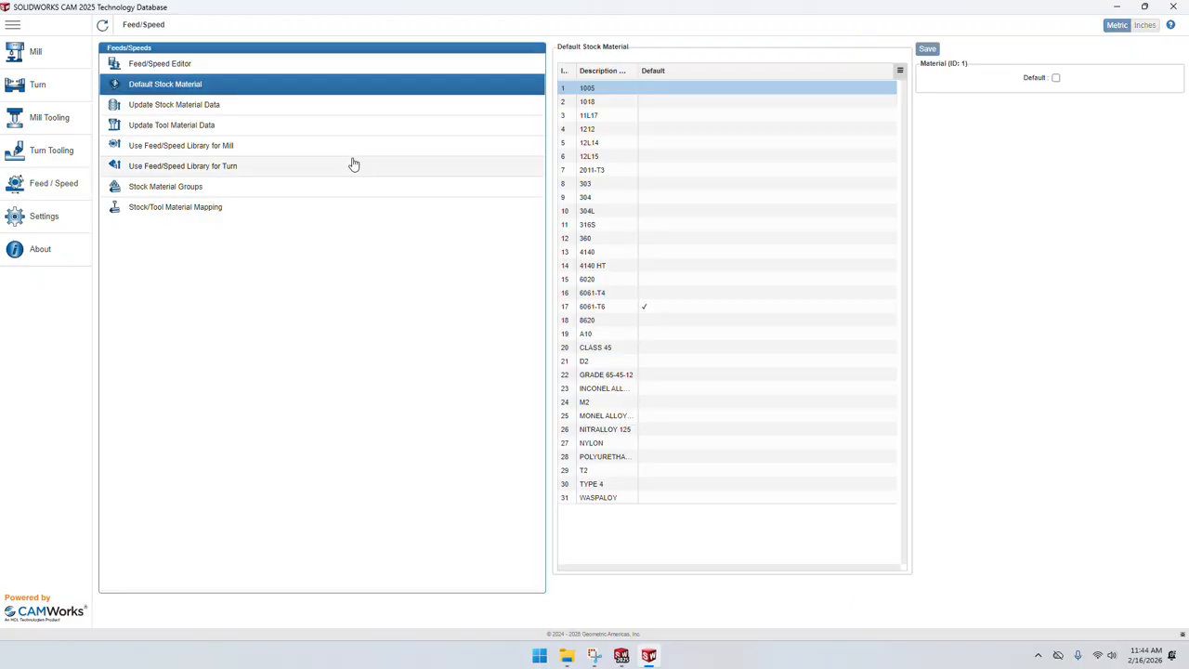
{"action": "left_click", "coordinate": [606, 387]}
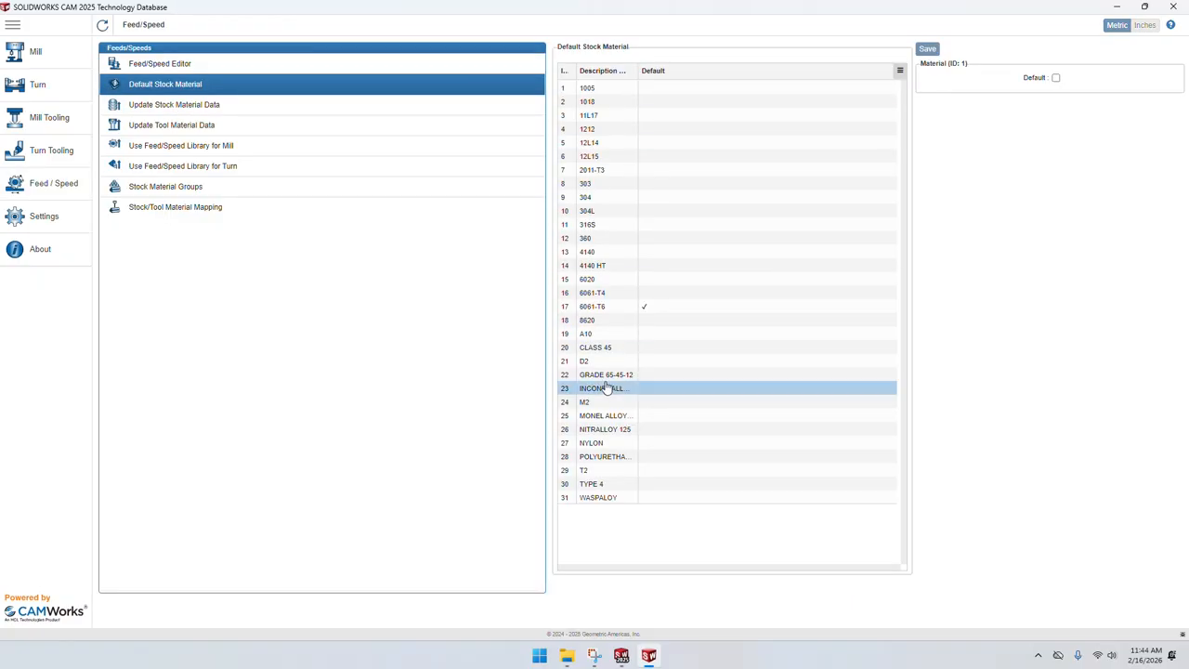
{"action": "left_click", "coordinate": [597, 319]}
{"action": "left_click", "coordinate": [608, 143]}
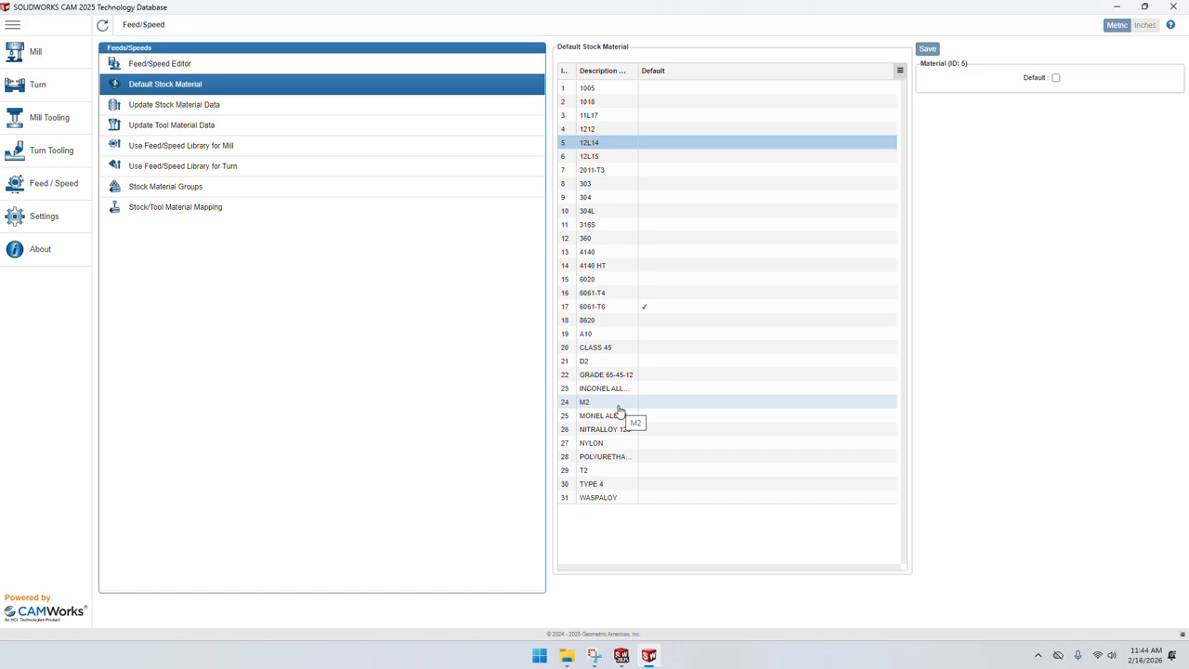
{"action": "left_click", "coordinate": [595, 88]}
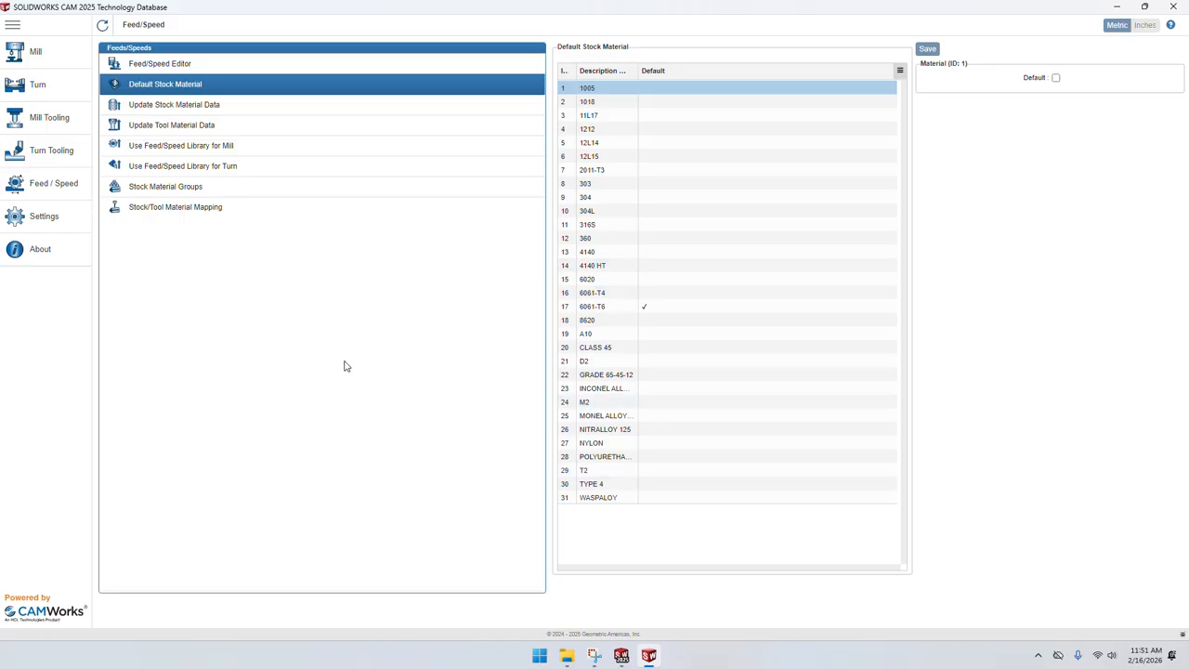
Examine the material classes and entries in the Feed/Speed Editor's Material Library, including 2011-T3 and INCONEL ALLOY 617.
{"action": "left_click", "coordinate": [163, 64]}
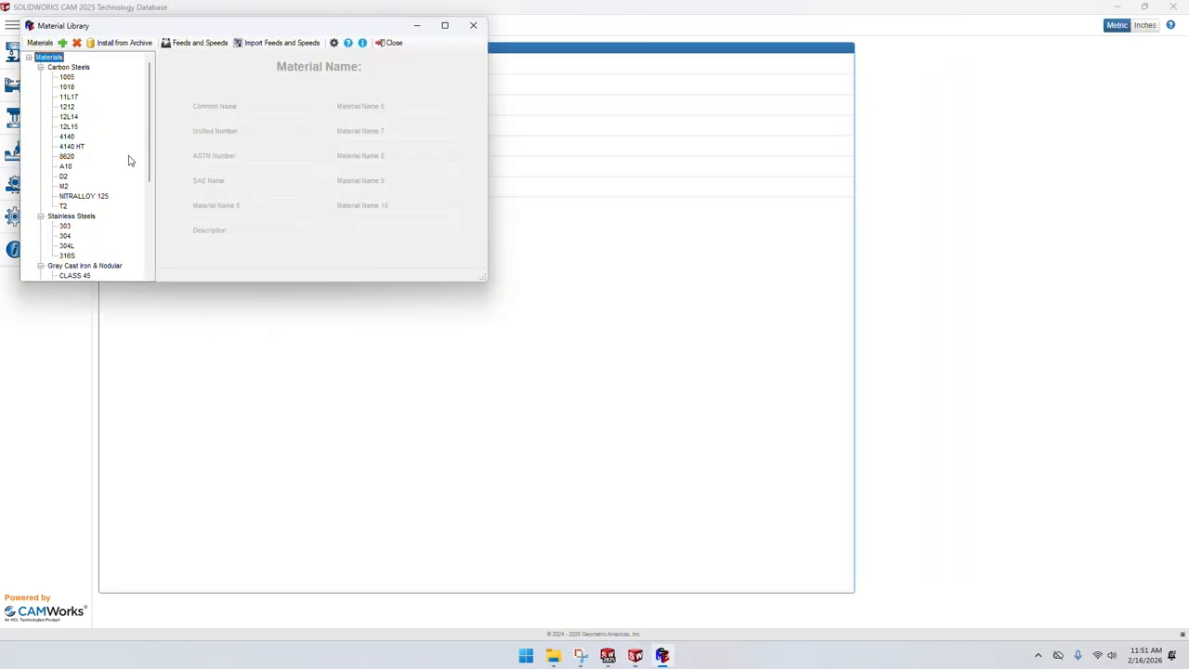
{"action": "scroll", "coordinate": [114, 209], "scroll_direction": "down", "scroll_amount": 5}
{"action": "scroll", "coordinate": [119, 170], "scroll_direction": "up", "scroll_amount": 3}
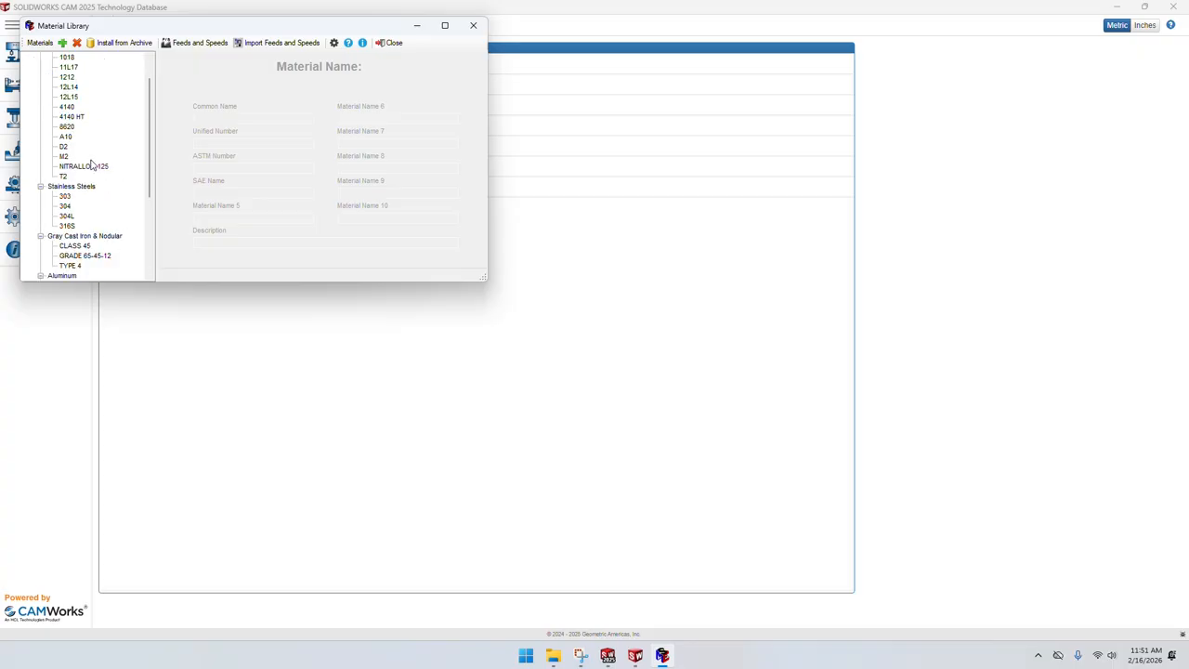
{"action": "scroll", "coordinate": [88, 182], "scroll_direction": "down", "scroll_amount": 3}
{"action": "left_click", "coordinate": [72, 147]}
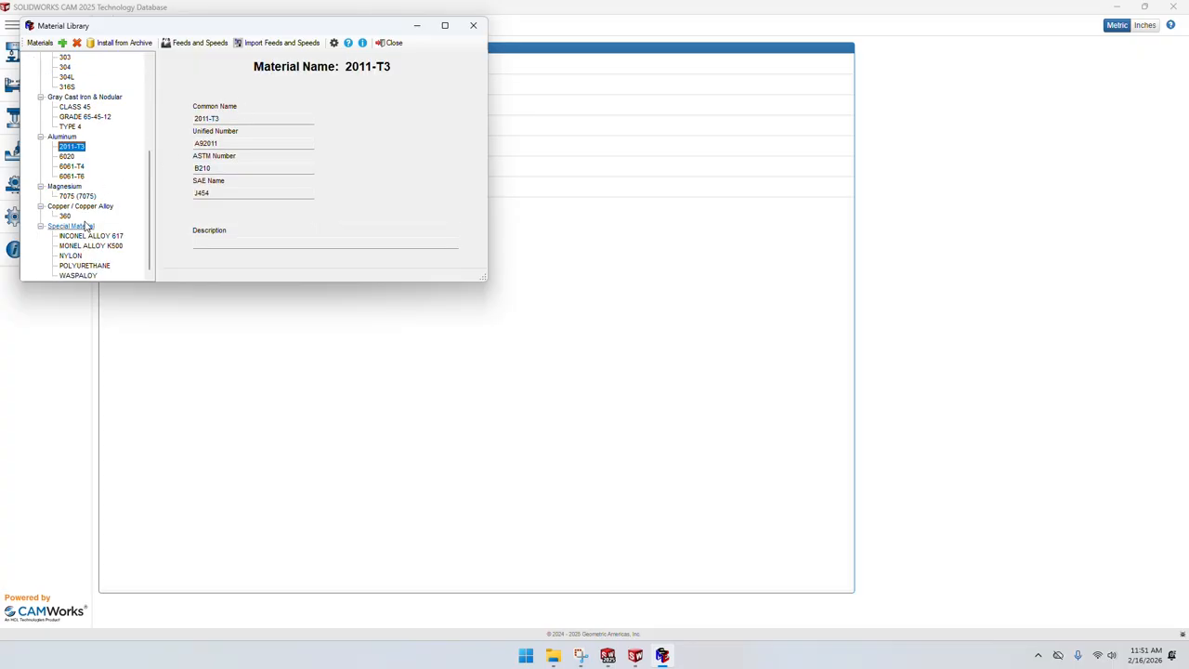
{"action": "left_click", "coordinate": [84, 226]}
{"action": "left_click", "coordinate": [65, 235]}
Start a new material in the Special Material class with the common name and description "machineable wax".
{"action": "left_click", "coordinate": [65, 227]}
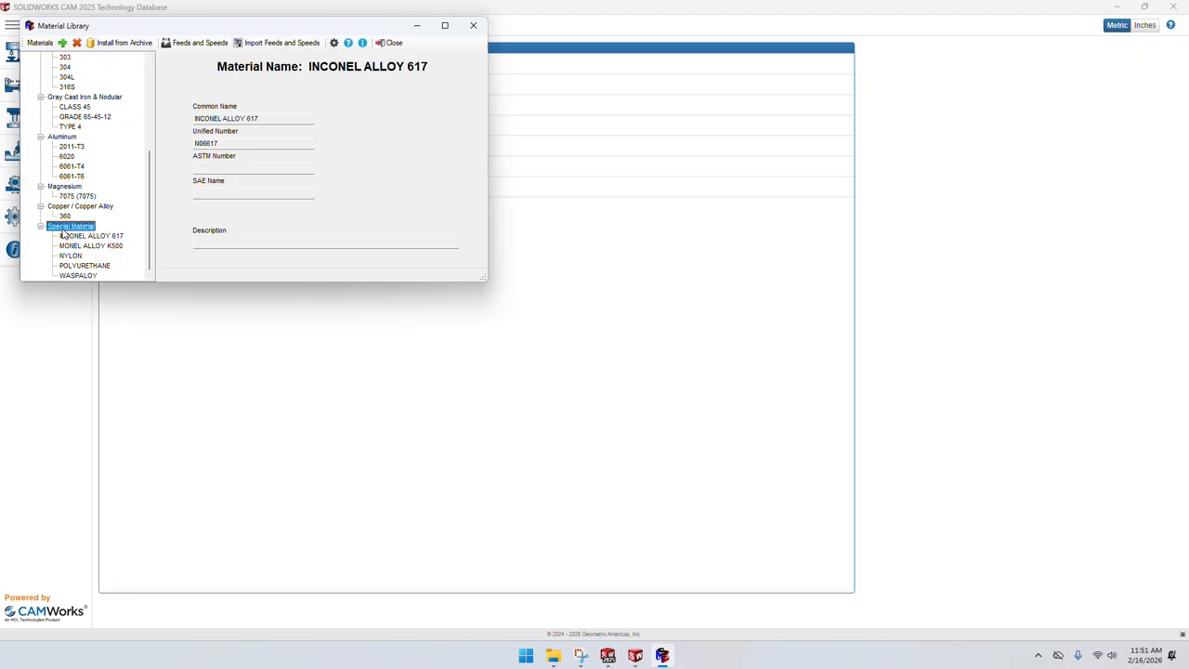
{"action": "left_click", "coordinate": [63, 42]}
{"action": "left_click", "coordinate": [177, 105]}
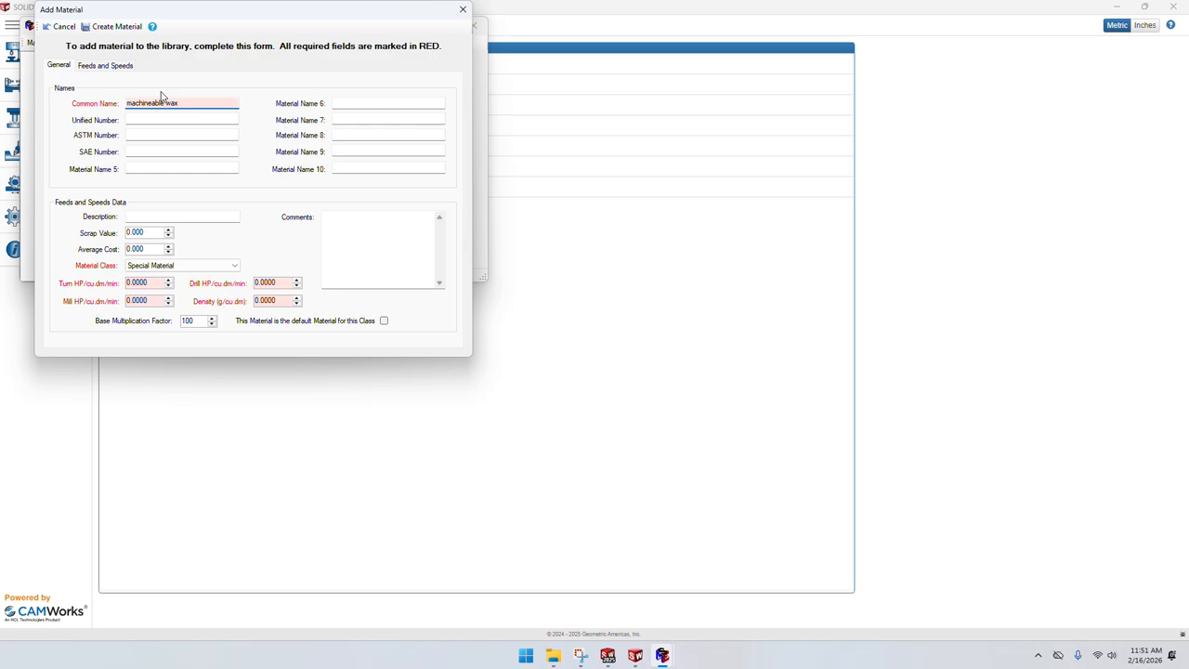
{"action": "left_click_drag", "start_coordinate": [195, 104], "coordinate": [85, 103]}
{"action": "key", "text": "ctrl+c"}
{"action": "left_click", "coordinate": [146, 216]}
{"action": "key", "text": "ctrl+v"}
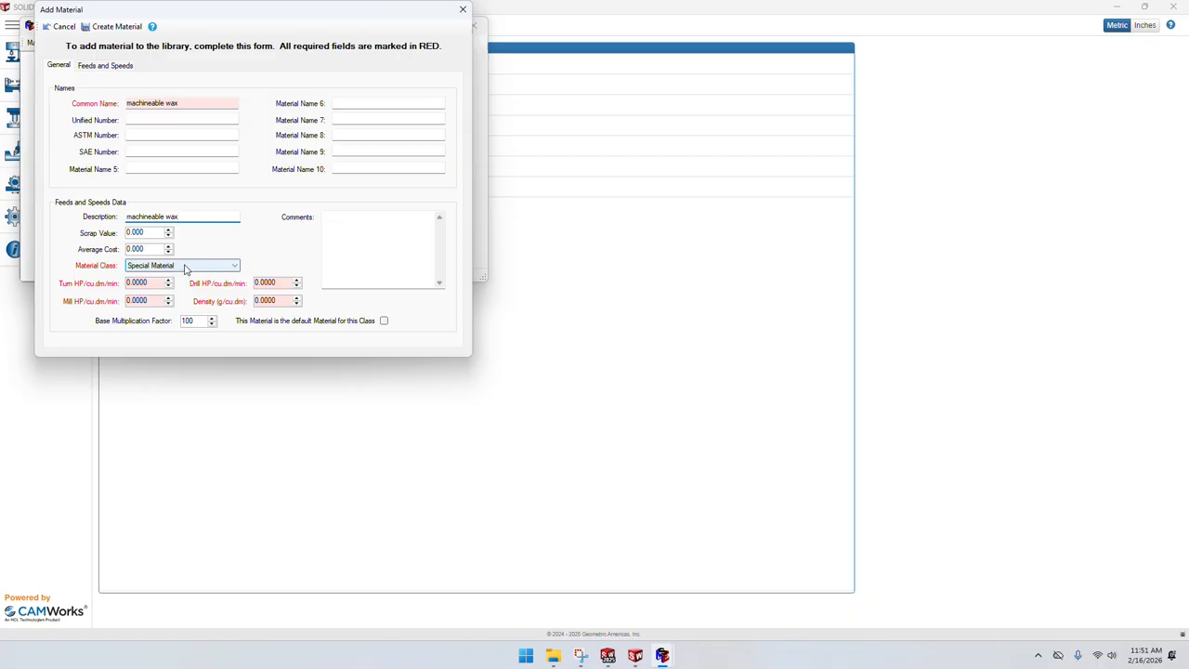
Set the new material's turn HP to 10, mill HP to 25, drill HP to 10 and density to .8.
{"action": "double_click", "coordinate": [140, 283]}
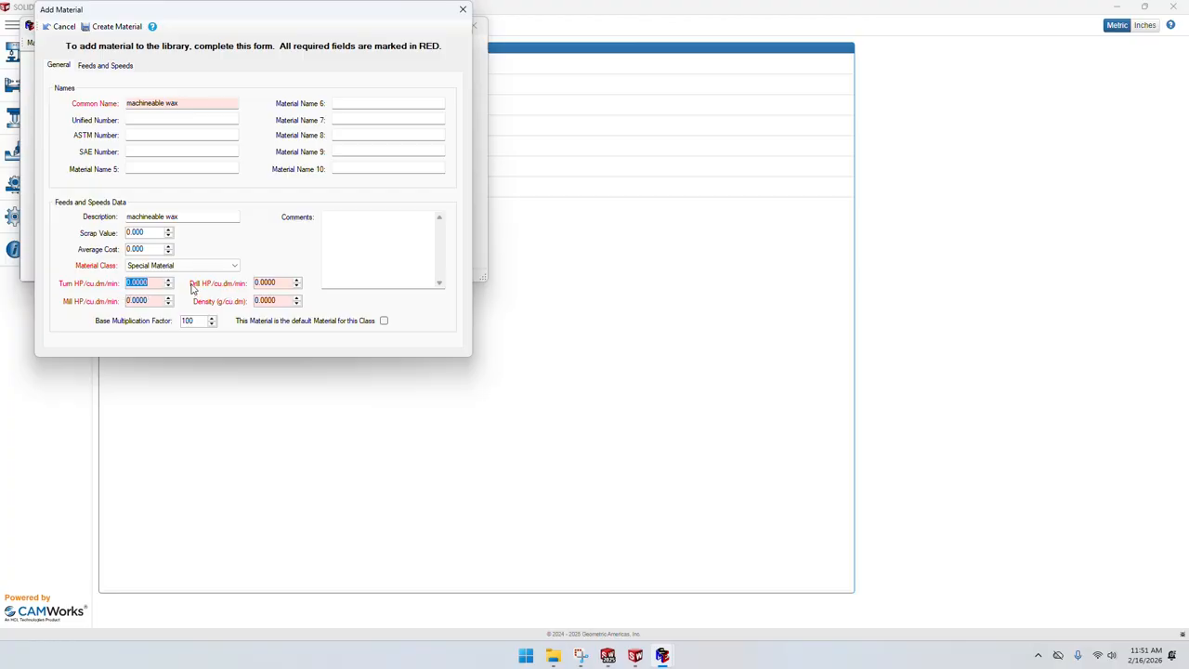
{"action": "type", "text": "10"}
{"action": "double_click", "coordinate": [156, 300]}
{"action": "type", "text": "25"}
{"action": "double_click", "coordinate": [282, 283]}
{"action": "type", "text": "10"}
{"action": "double_click", "coordinate": [279, 299]}
{"action": "type", "text": ".8"}
Set the feeds and speeds as a direct copy of the existing POLYURETHANE material and create the material.
{"action": "left_click", "coordinate": [119, 66]}
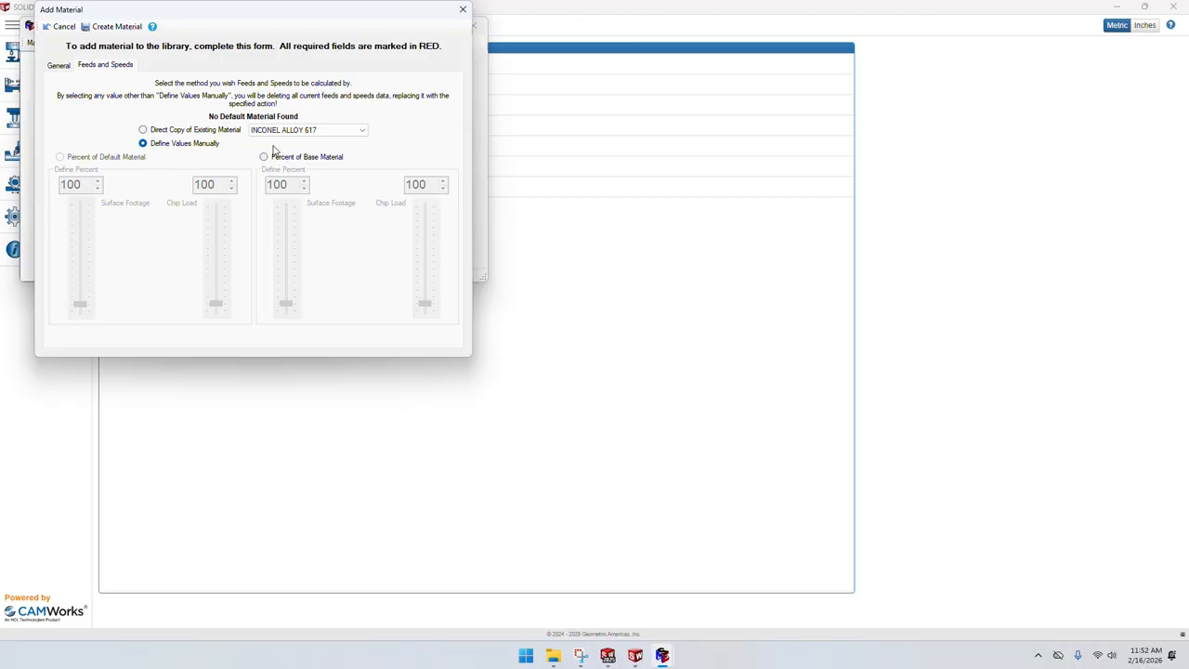
{"action": "left_click", "coordinate": [200, 132]}
{"action": "left_click", "coordinate": [298, 131]}
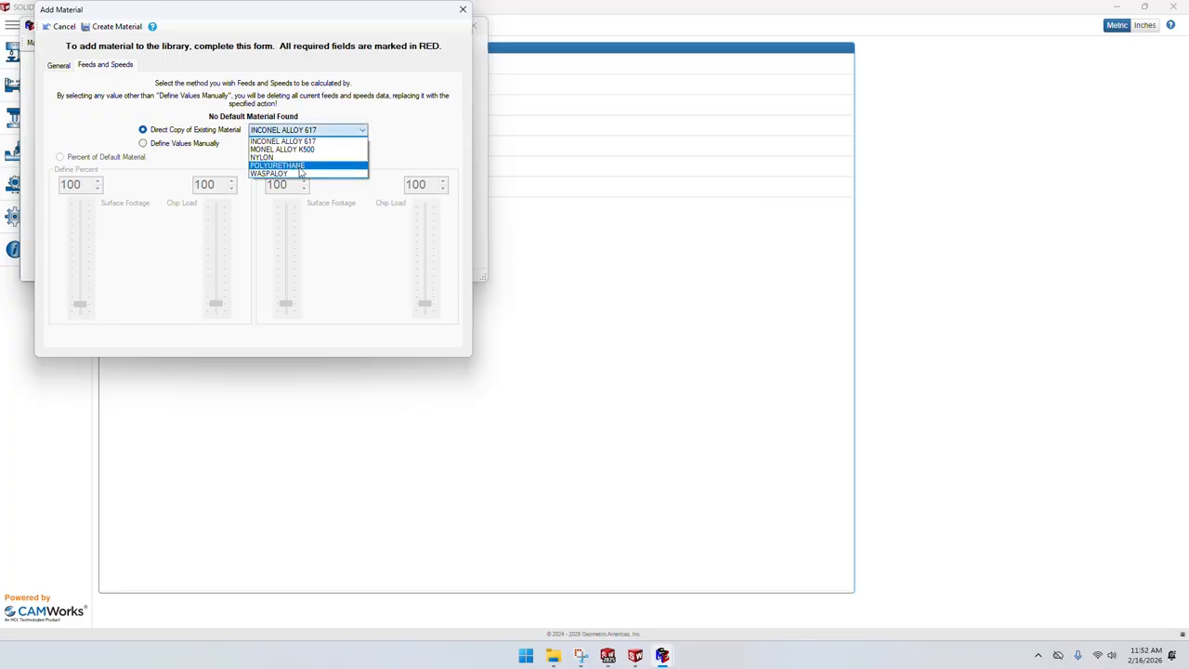
{"action": "left_click", "coordinate": [300, 167]}
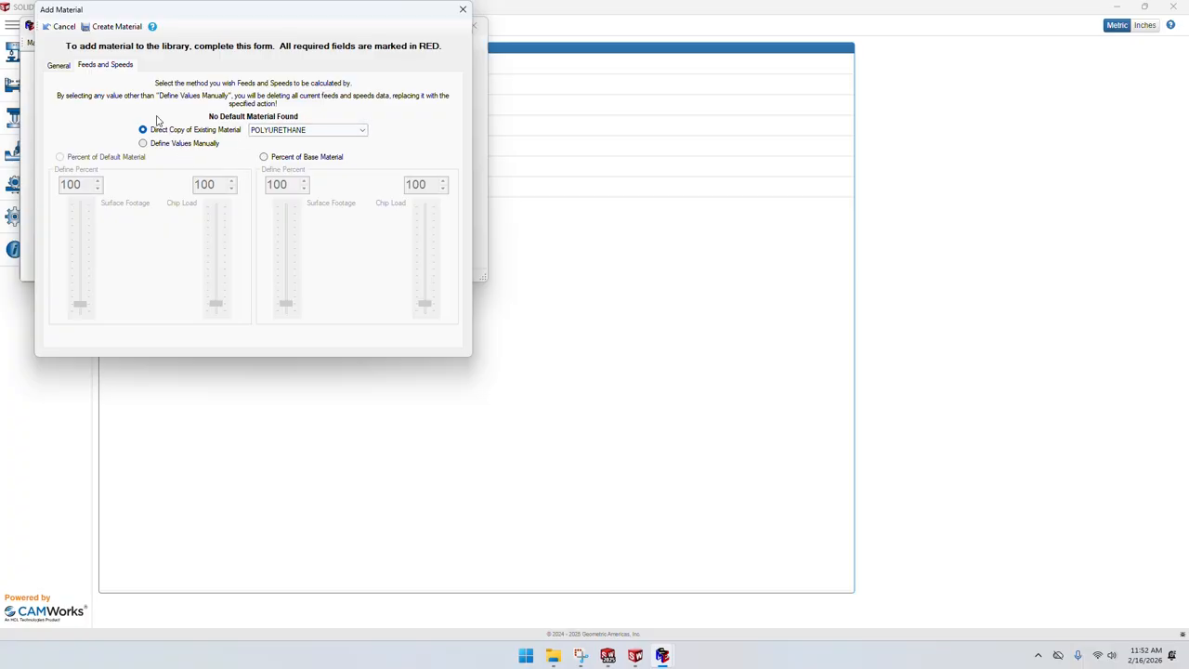
{"action": "left_click", "coordinate": [112, 26]}
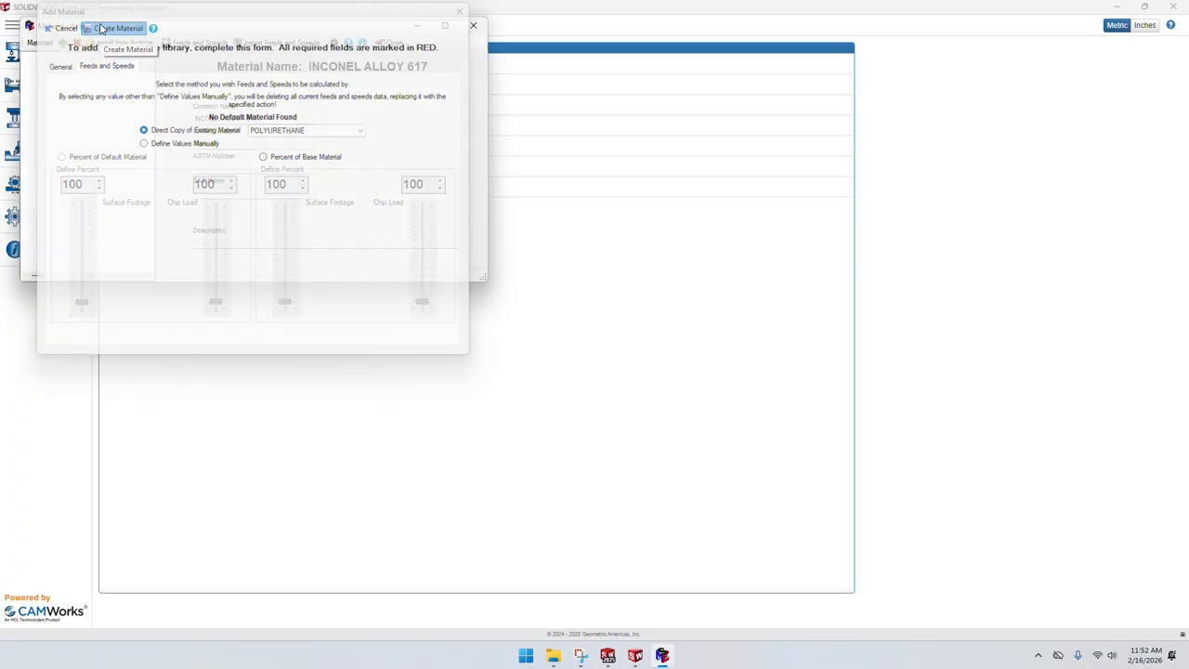
Review the machineable wax entry under Special Material and close the Material Library.
{"action": "scroll", "coordinate": [112, 195], "scroll_direction": "down", "scroll_amount": 7}
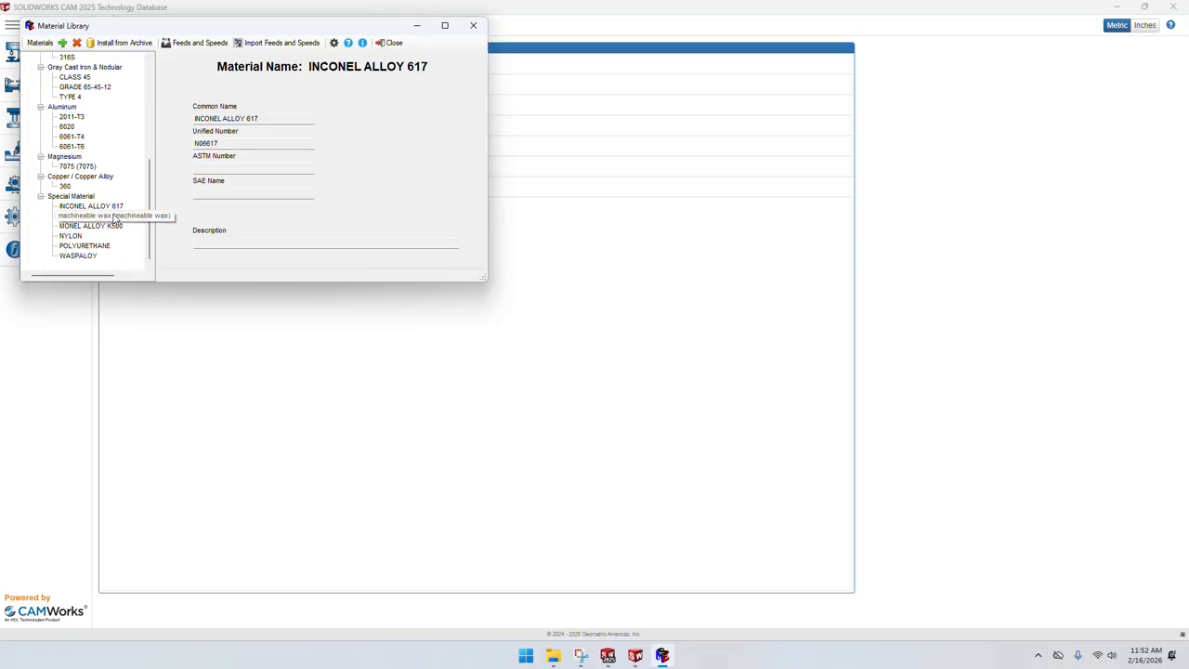
{"action": "left_click", "coordinate": [82, 216]}
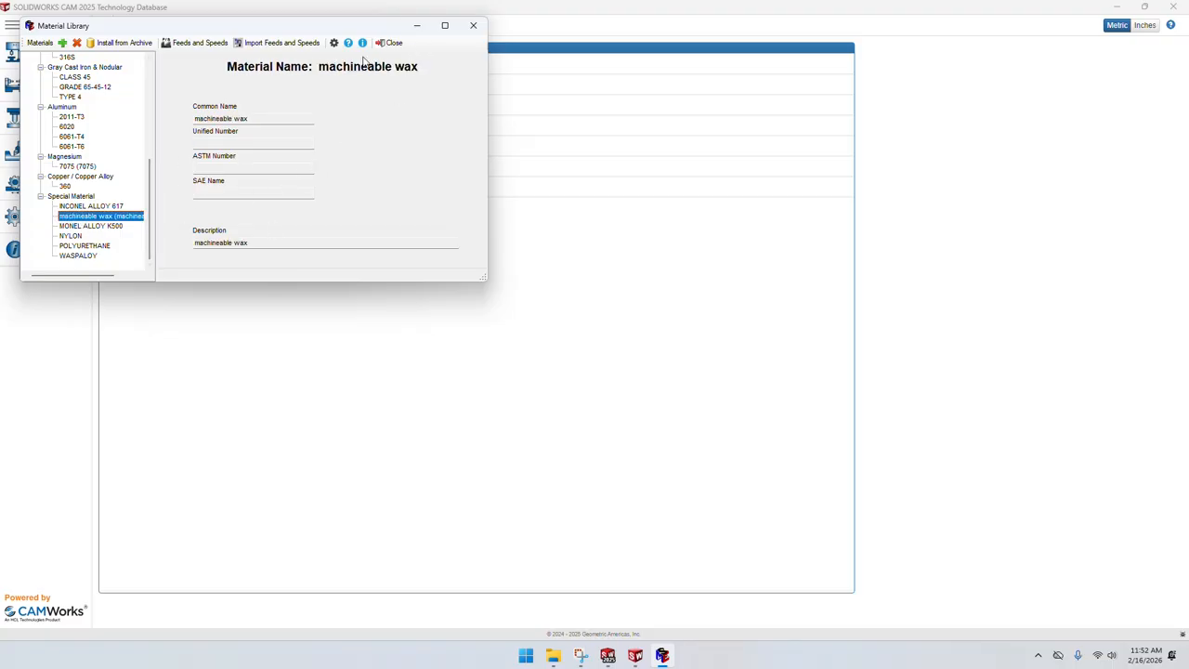
{"action": "left_click", "coordinate": [390, 43]}
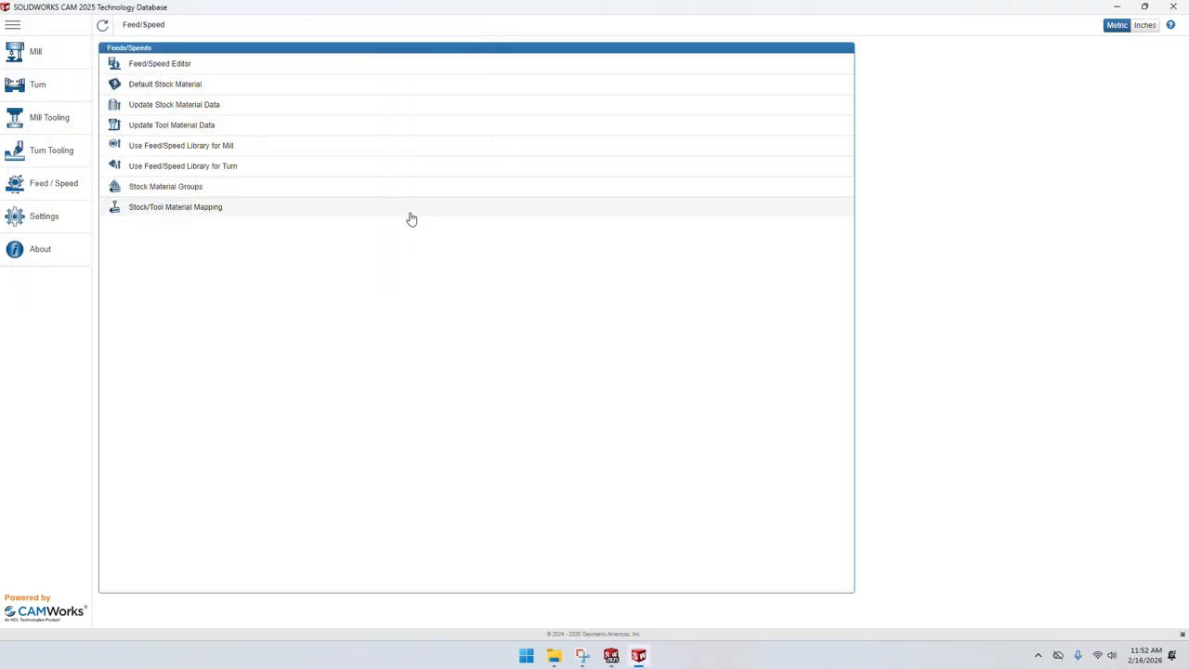
Check the default stock material list for the new material and update the database's stock material data.
{"action": "left_click", "coordinate": [213, 84]}
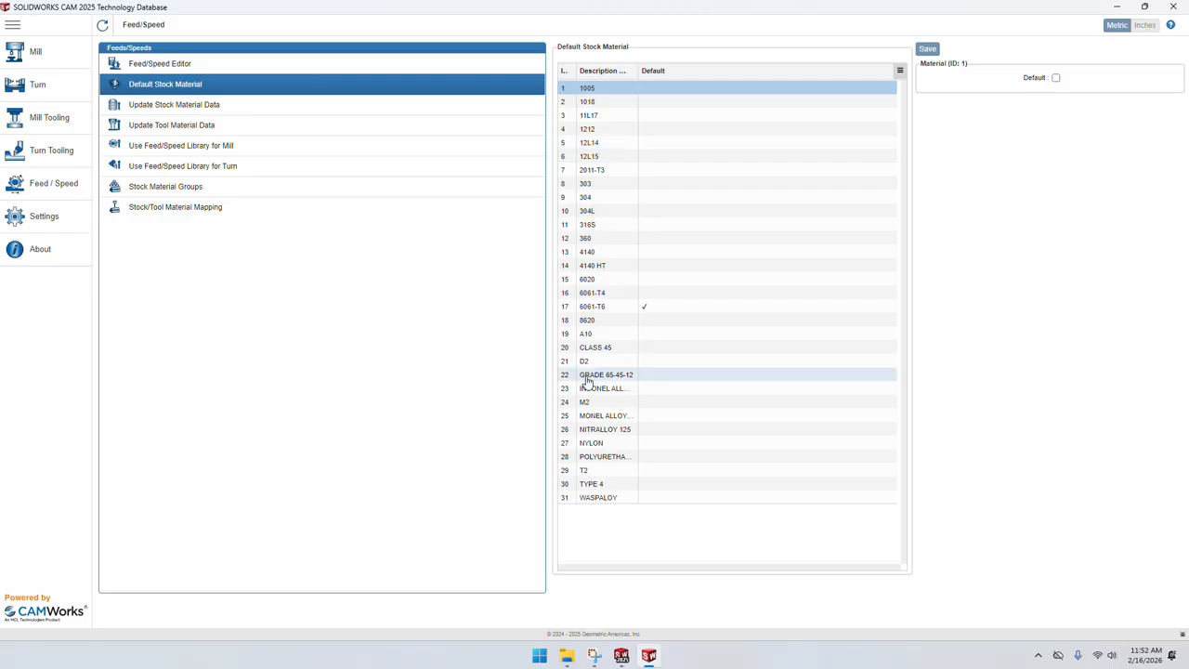
{"action": "left_click", "coordinate": [192, 106]}
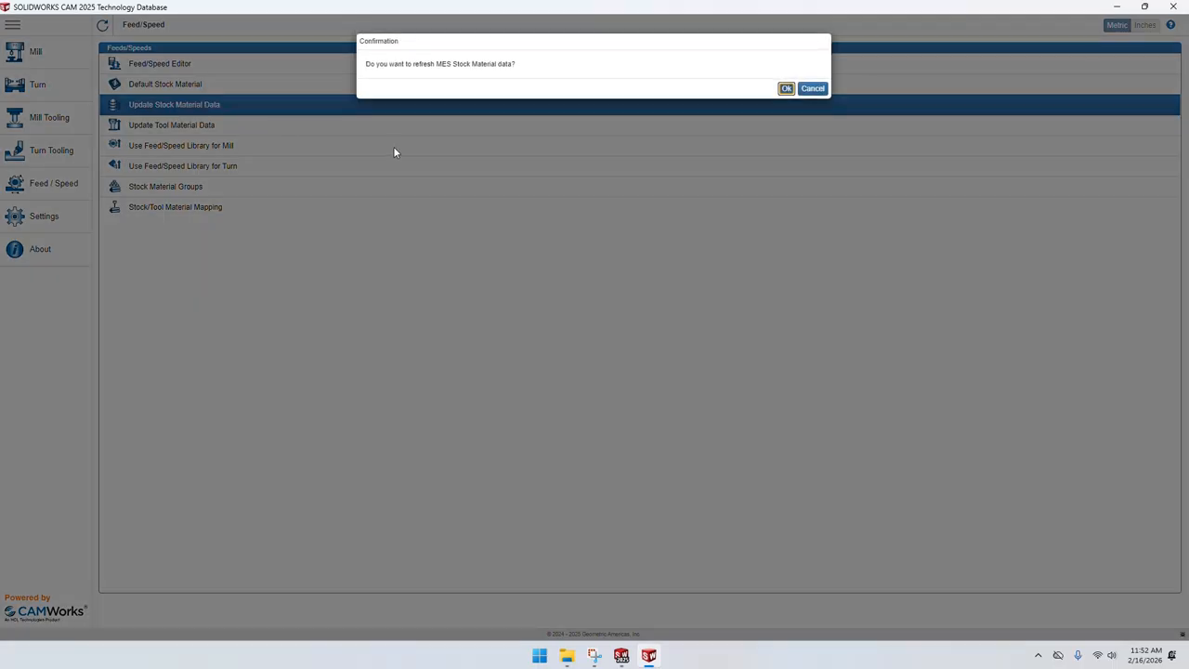
{"action": "left_click", "coordinate": [787, 87]}
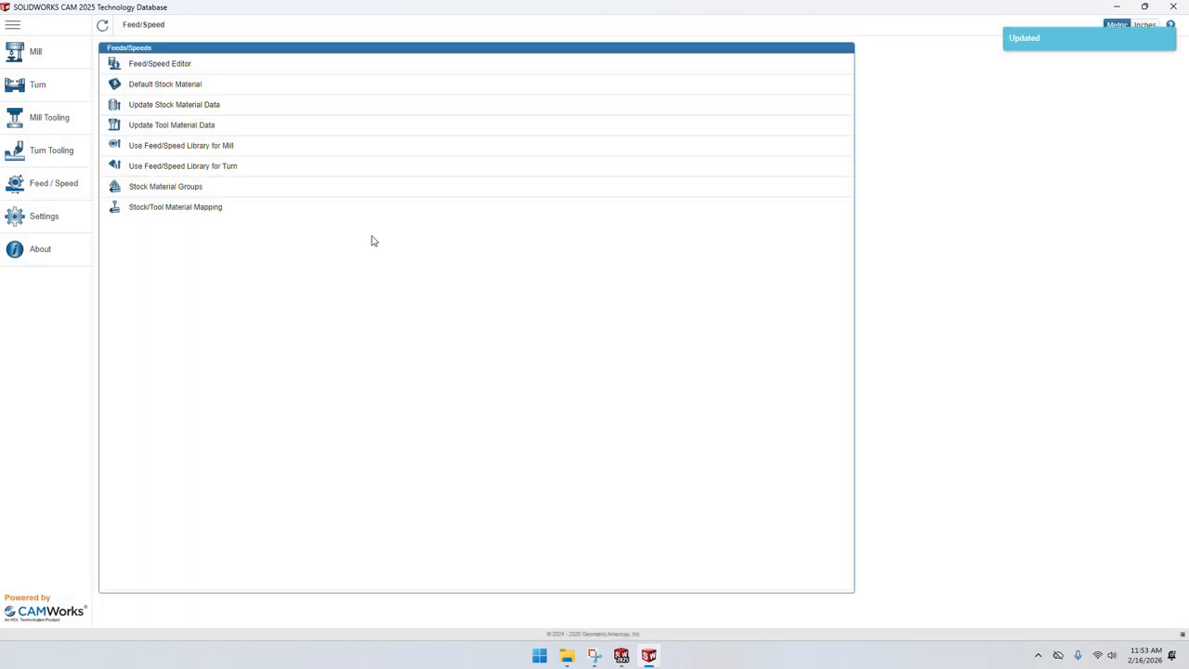
Make machineable wax the default stock material and save the setting.
{"action": "left_click", "coordinate": [339, 93]}
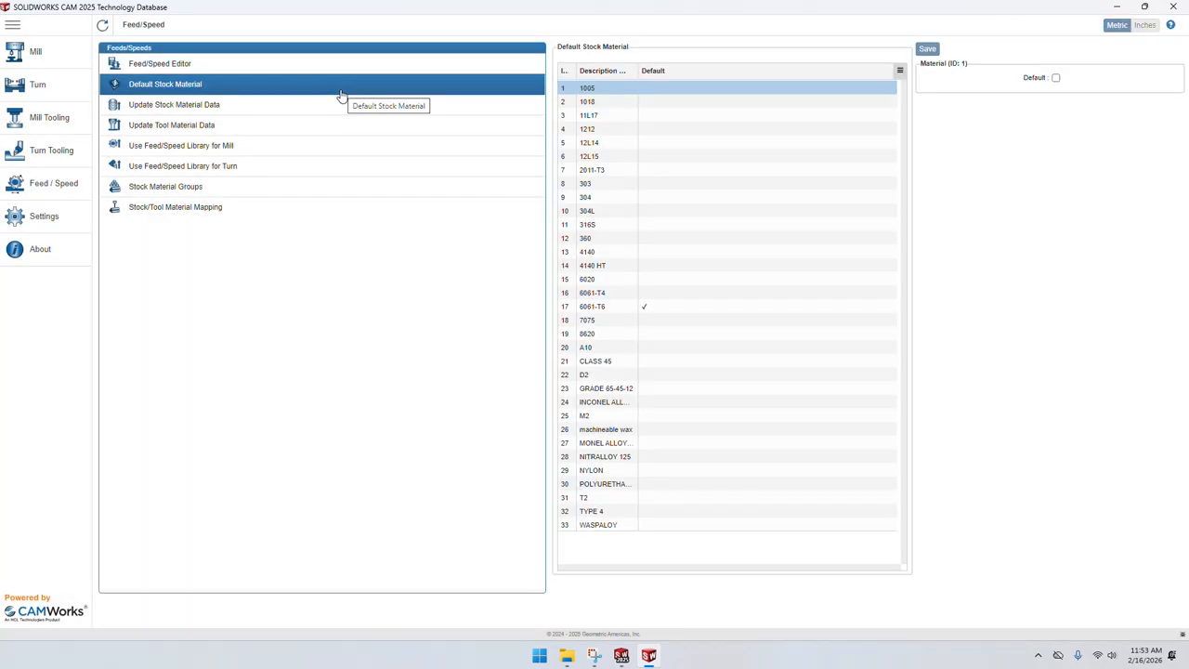
{"action": "left_click", "coordinate": [605, 431]}
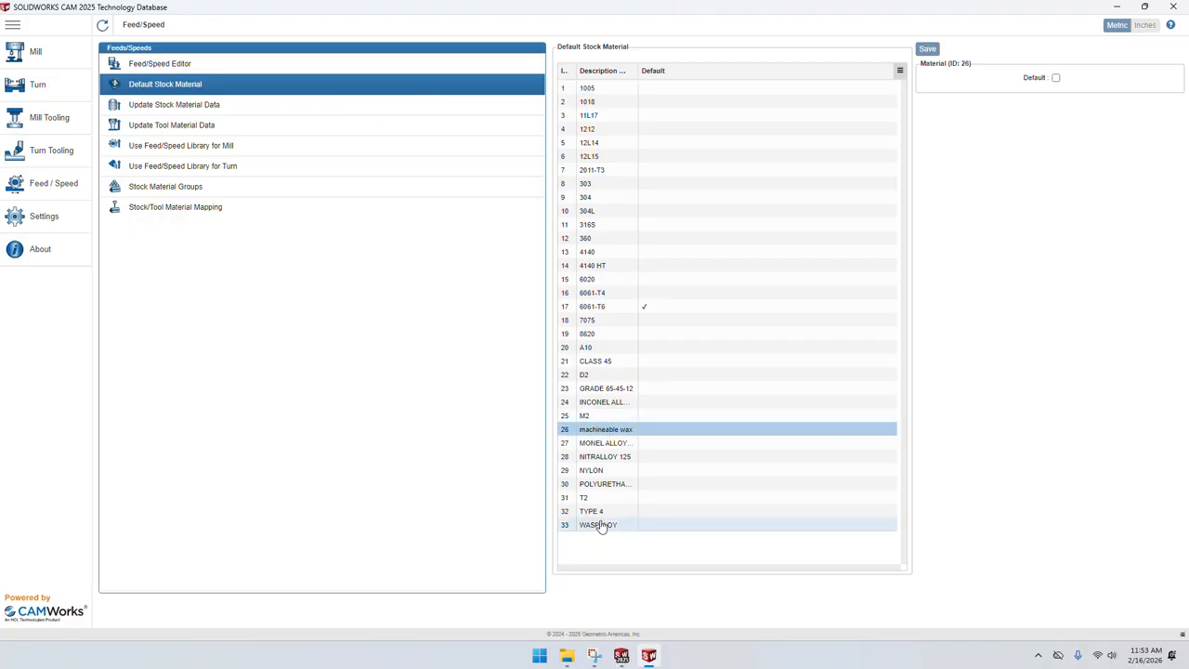
{"action": "left_click", "coordinate": [1056, 79]}
{"action": "left_click", "coordinate": [927, 49]}
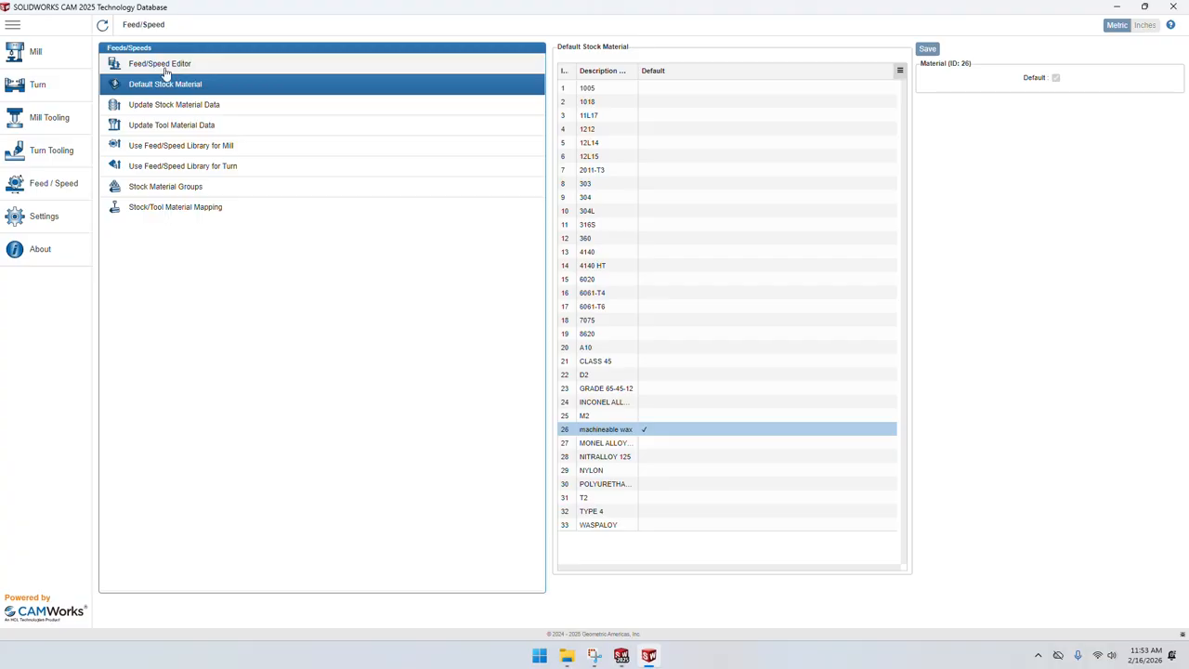
Open the feeds and speeds table from the Feed/Speed Editor and show the machineable wax data.
{"action": "left_click", "coordinate": [137, 65]}
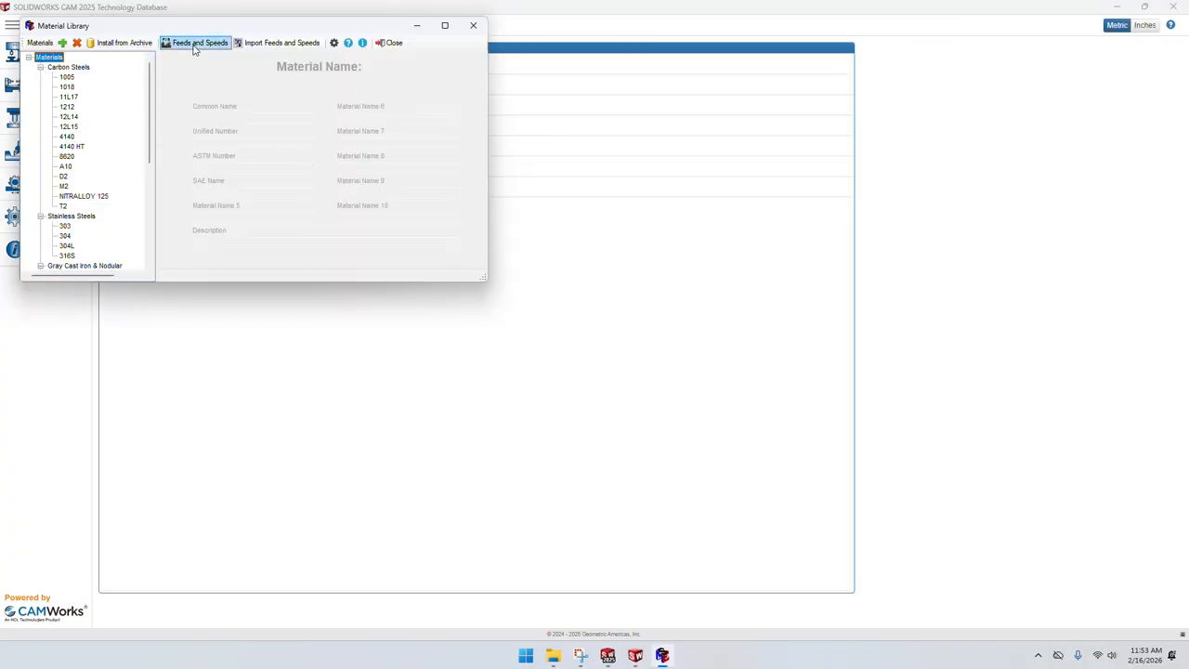
{"action": "left_click", "coordinate": [195, 43]}
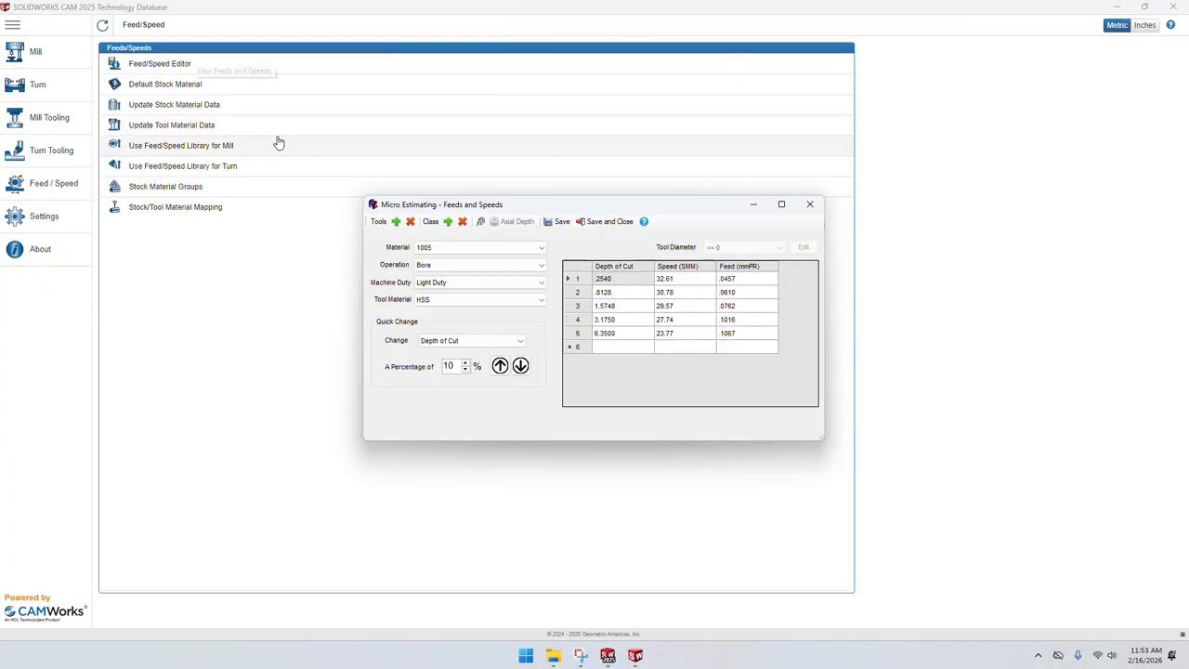
{"action": "left_click", "coordinate": [455, 247]}
{"action": "scroll", "coordinate": [459, 419], "scroll_direction": "down", "scroll_amount": 1}
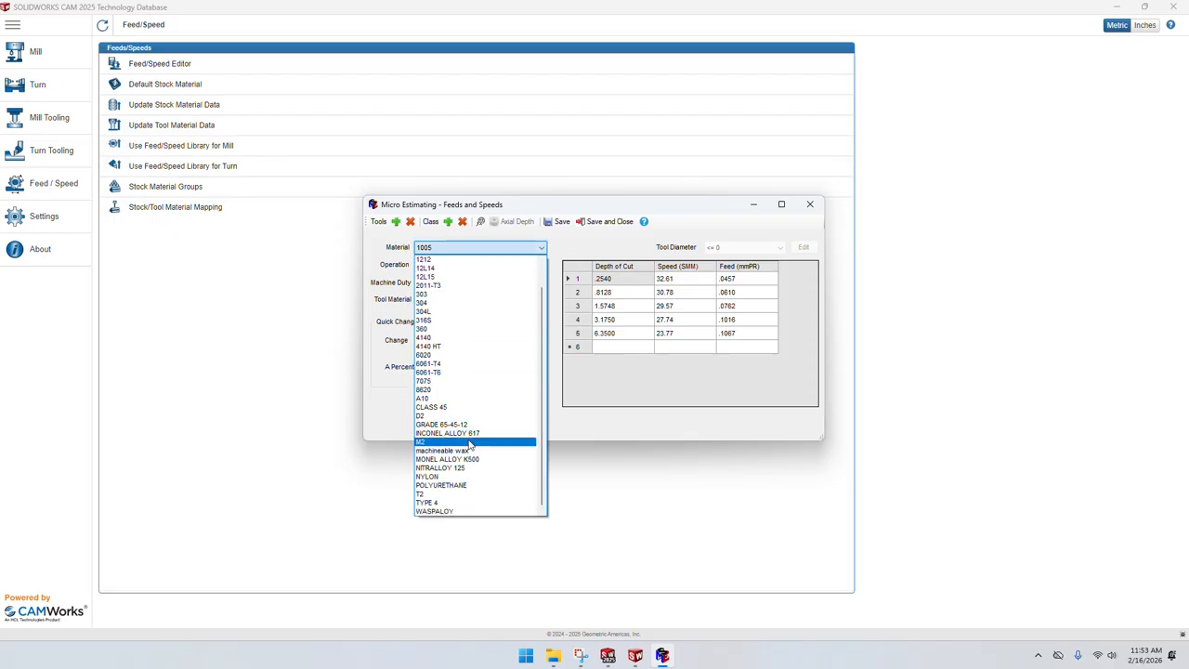
{"action": "left_click", "coordinate": [469, 451]}
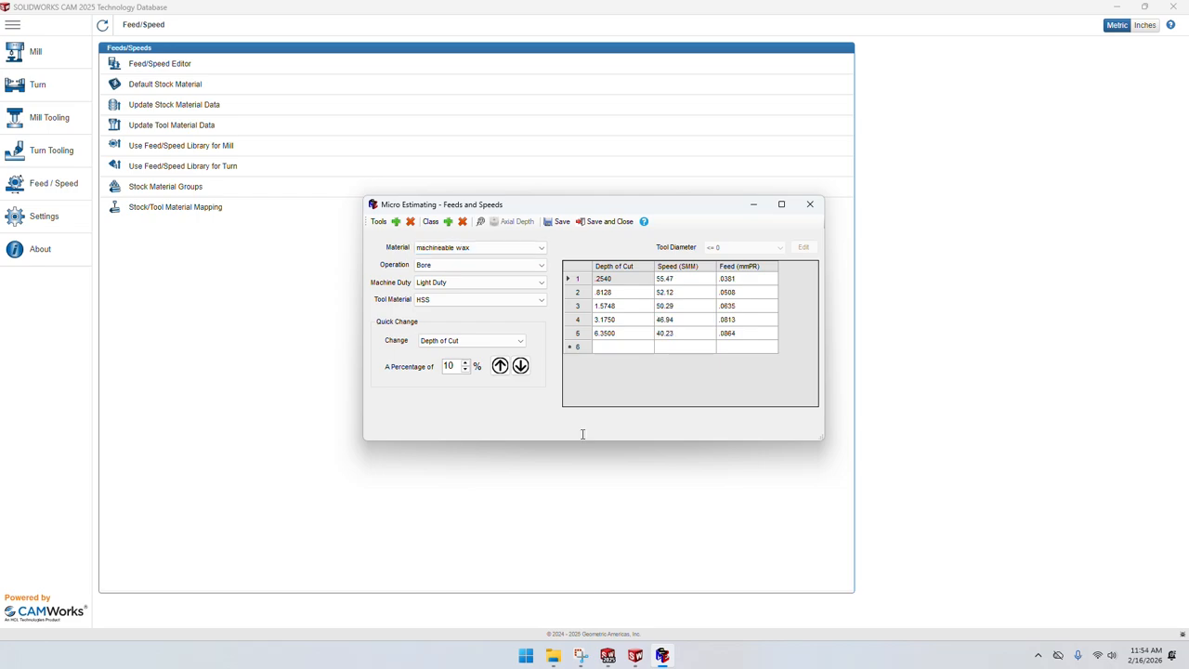
Show the wax data for 2/3 Axis Rough & Finish Mill with Heavy Duty machine duty and HSS tool material.
{"action": "left_click", "coordinate": [446, 266]}
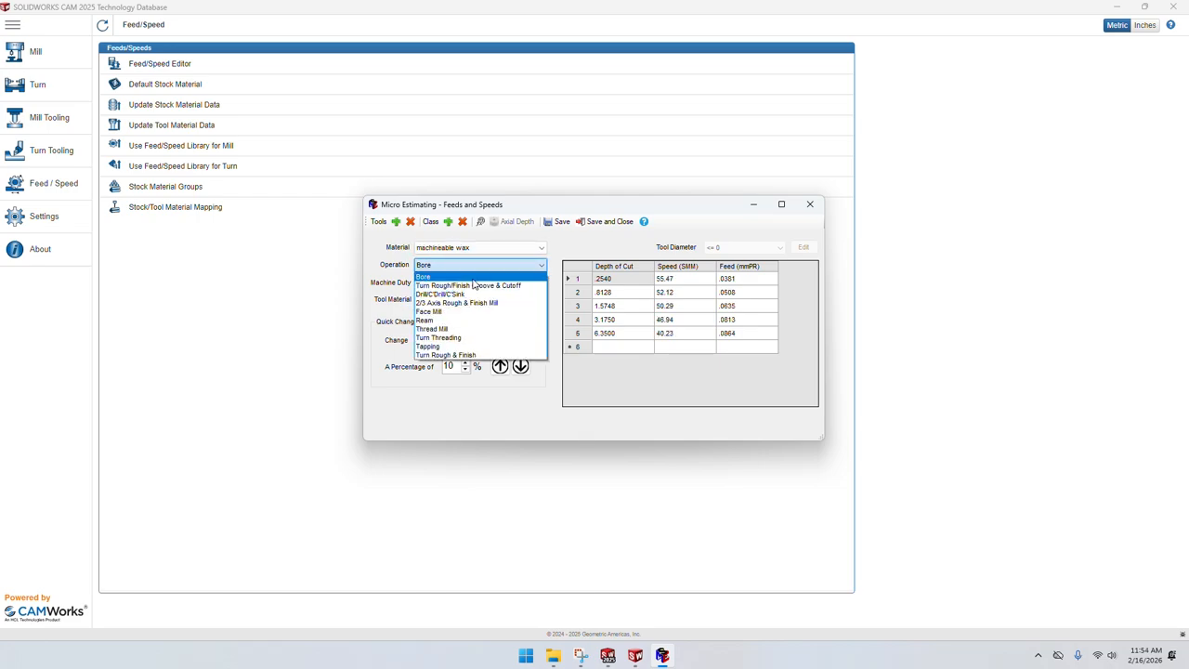
{"action": "left_click", "coordinate": [476, 303]}
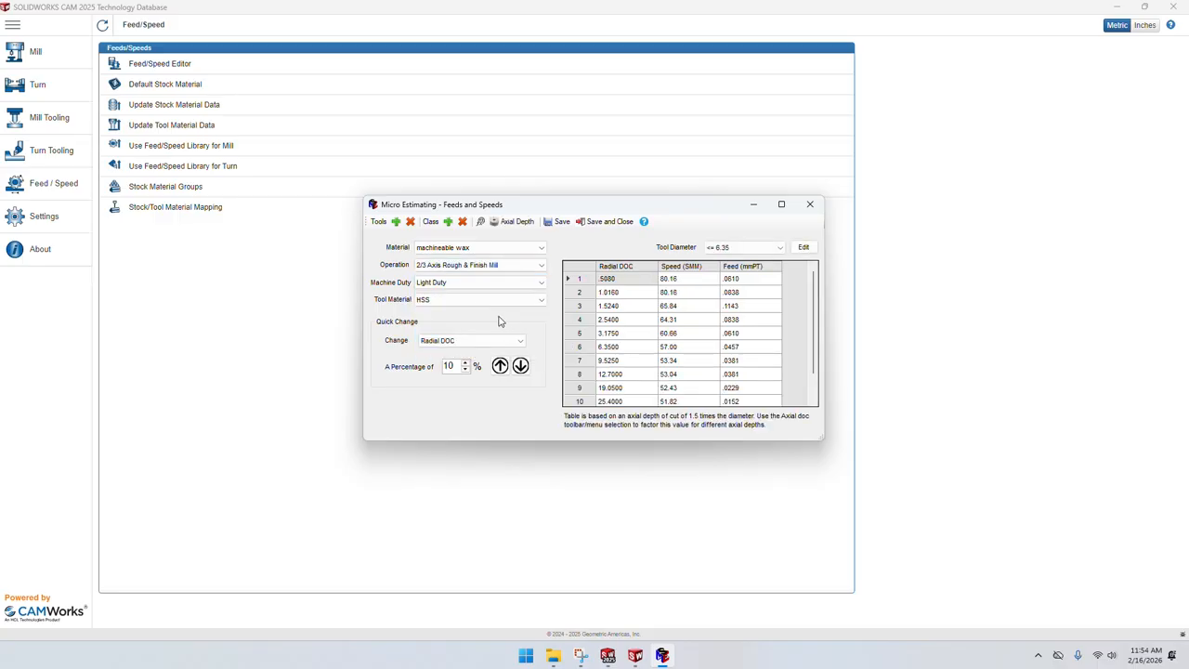
{"action": "left_click", "coordinate": [475, 282]}
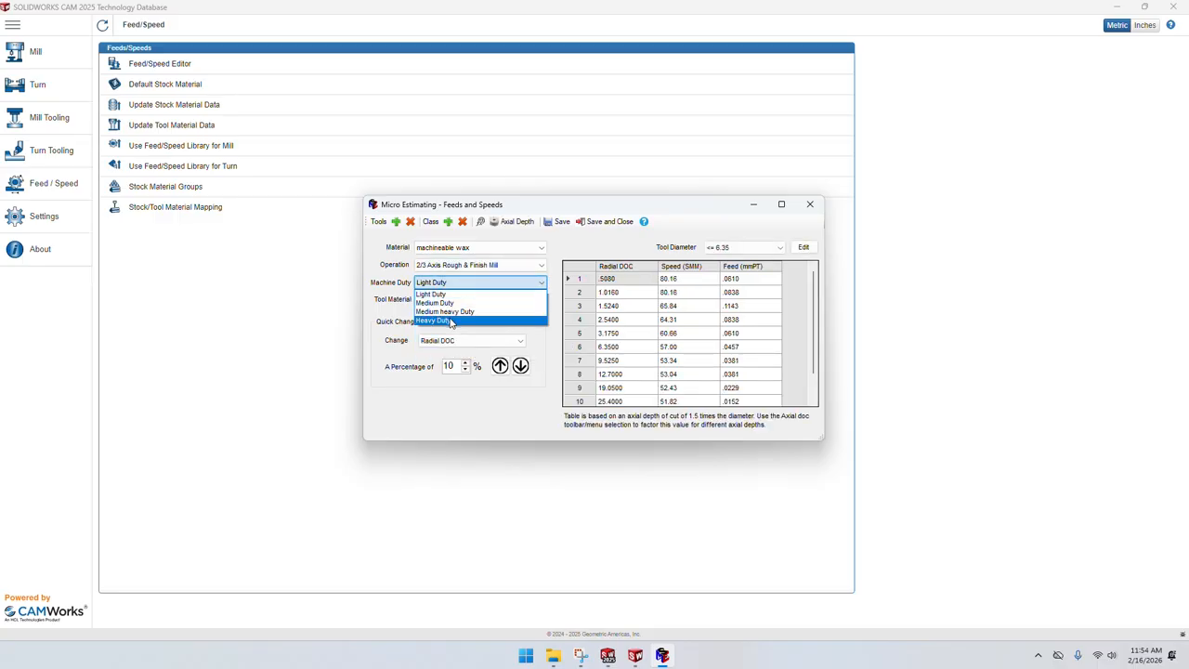
{"action": "left_click", "coordinate": [451, 321]}
{"action": "left_click", "coordinate": [437, 302]}
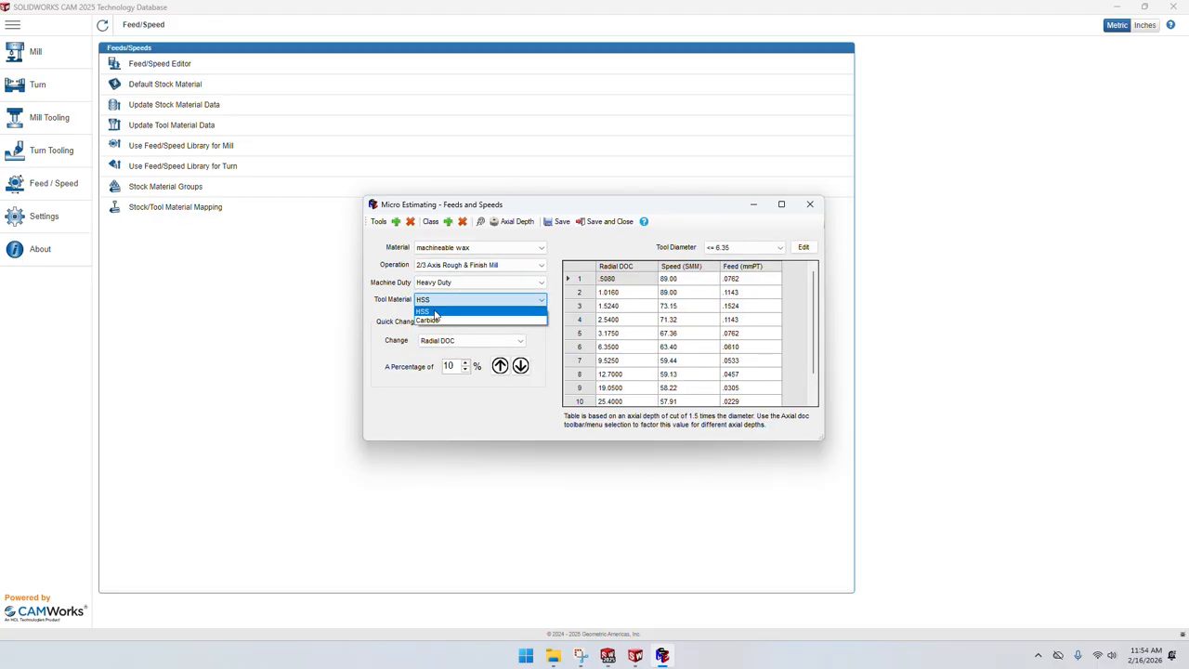
{"action": "left_click", "coordinate": [435, 312]}
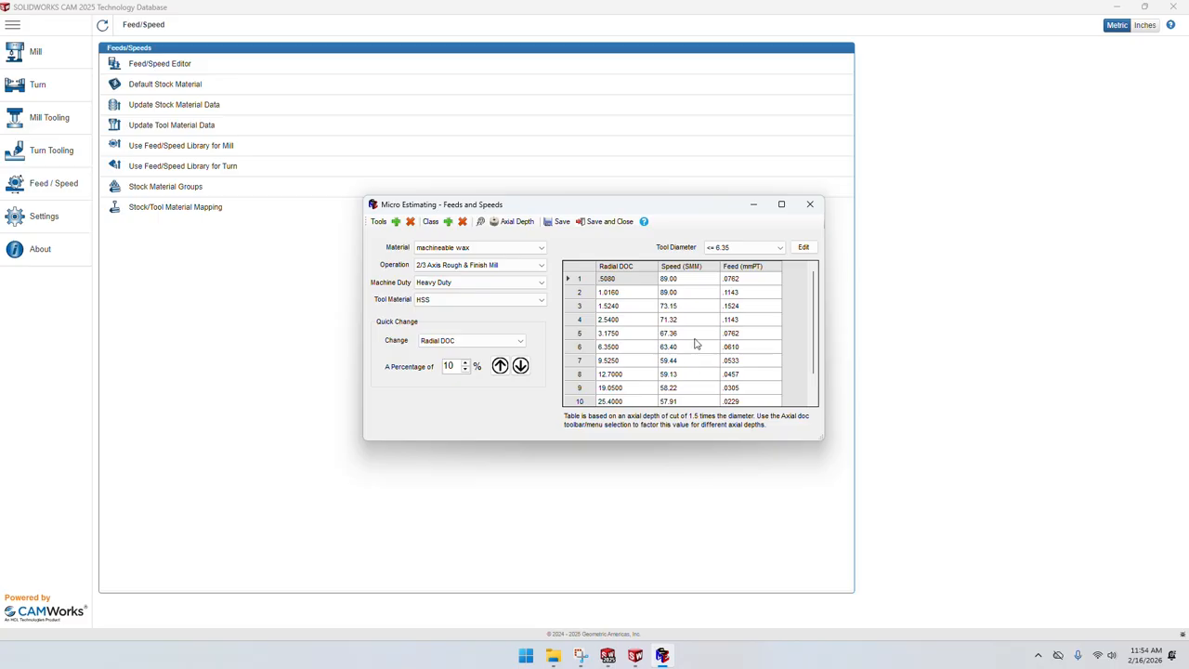
Inspect the radial depth-of-cut rows and reduce all Feed values in the table by 10 percent.
{"action": "left_click", "coordinate": [629, 293]}
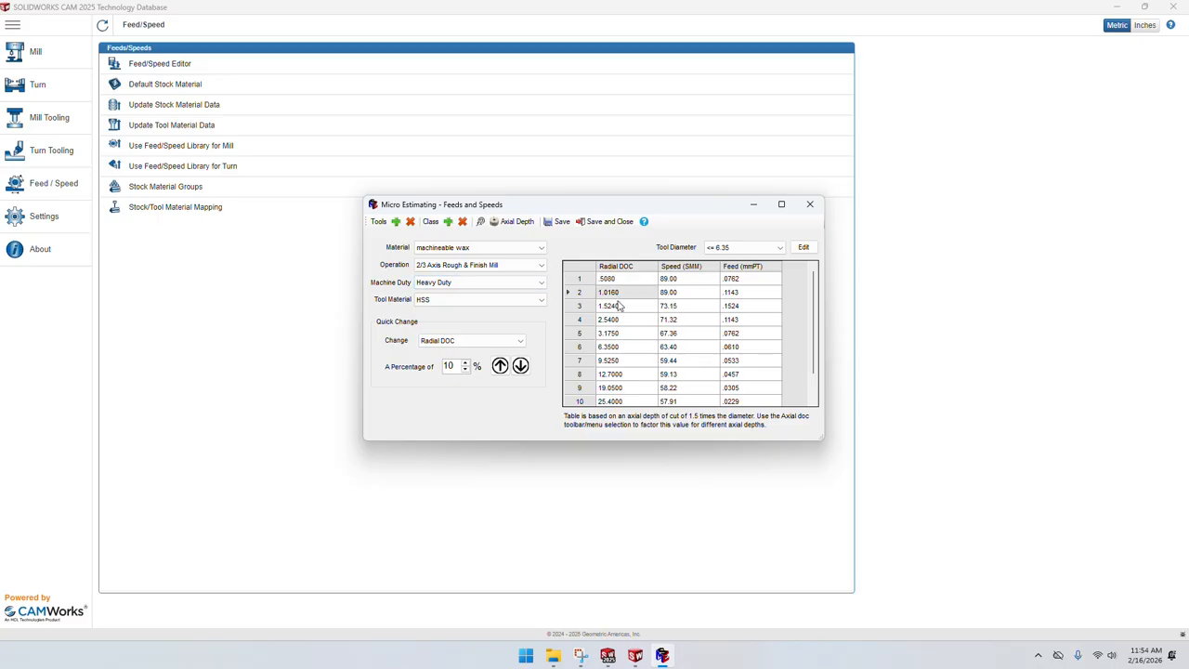
{"action": "scroll", "coordinate": [647, 323], "scroll_direction": "down", "scroll_amount": 1}
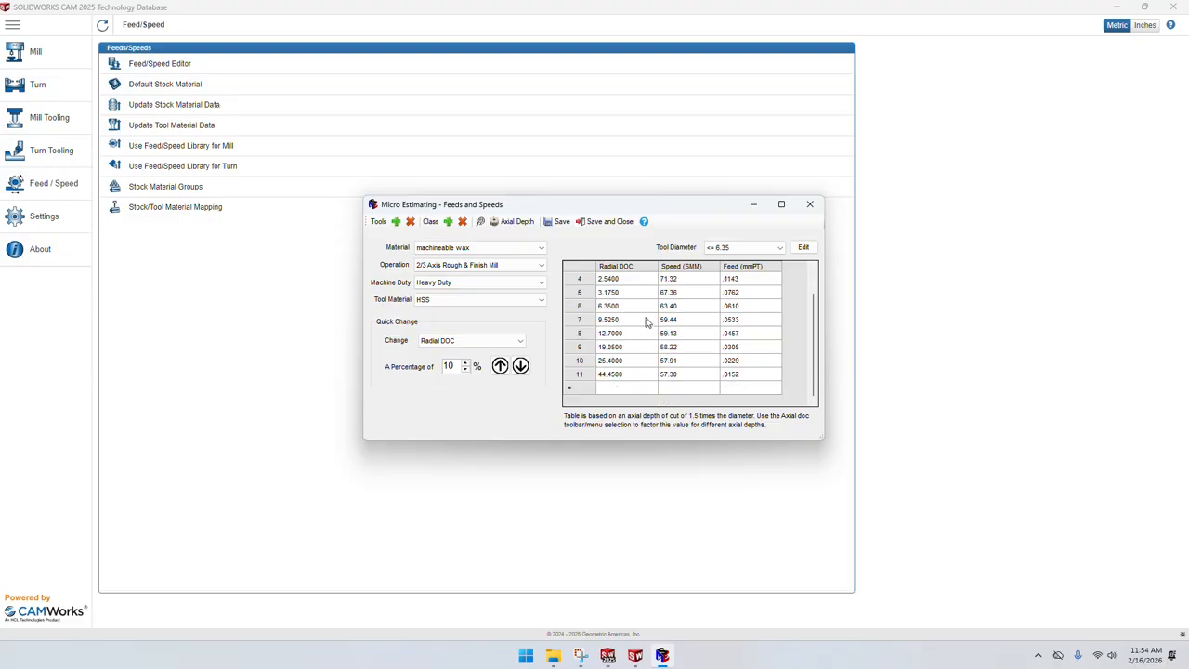
{"action": "scroll", "coordinate": [648, 322], "scroll_direction": "up", "scroll_amount": 1}
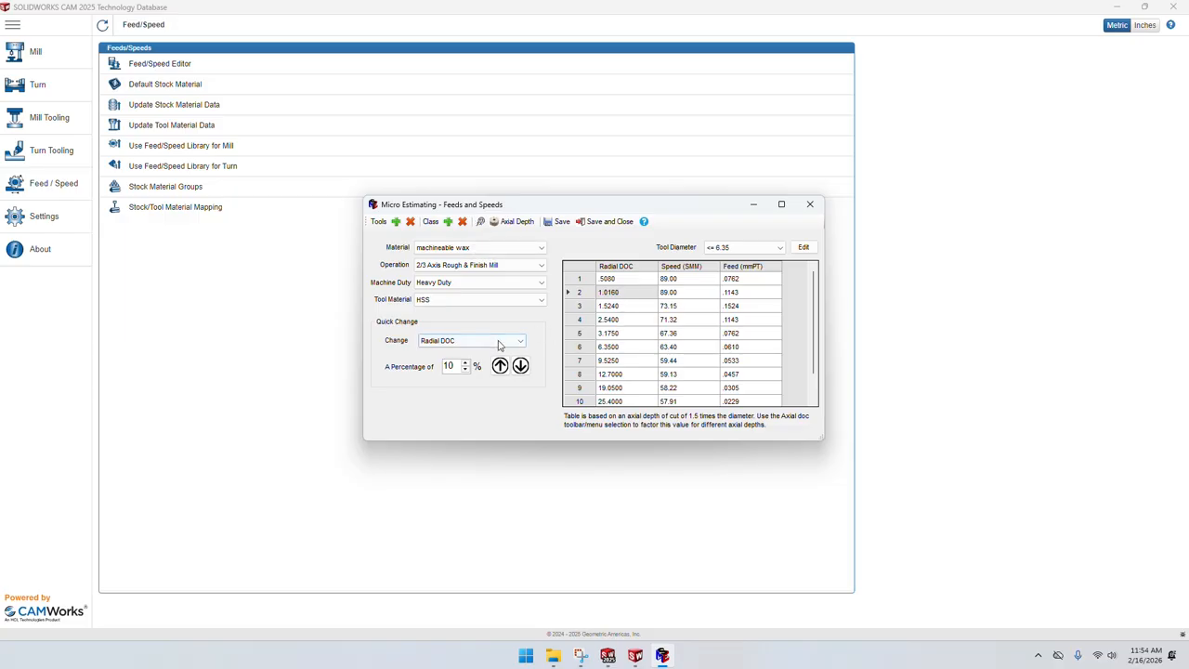
{"action": "left_click", "coordinate": [630, 294]}
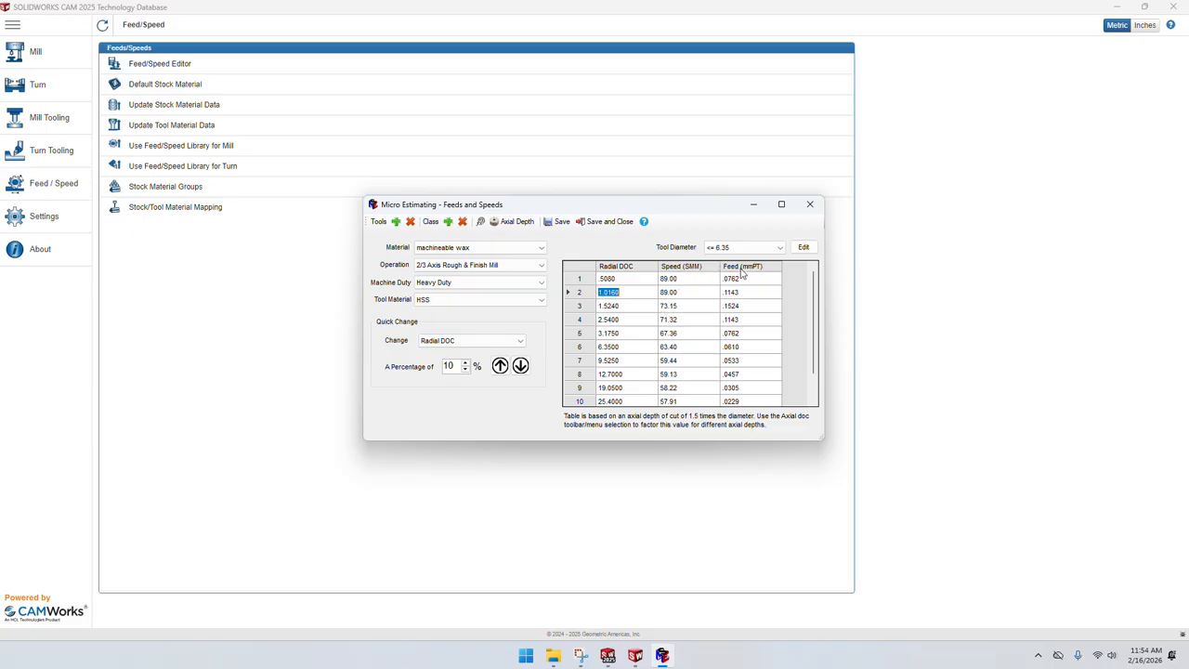
{"action": "left_click", "coordinate": [523, 340]}
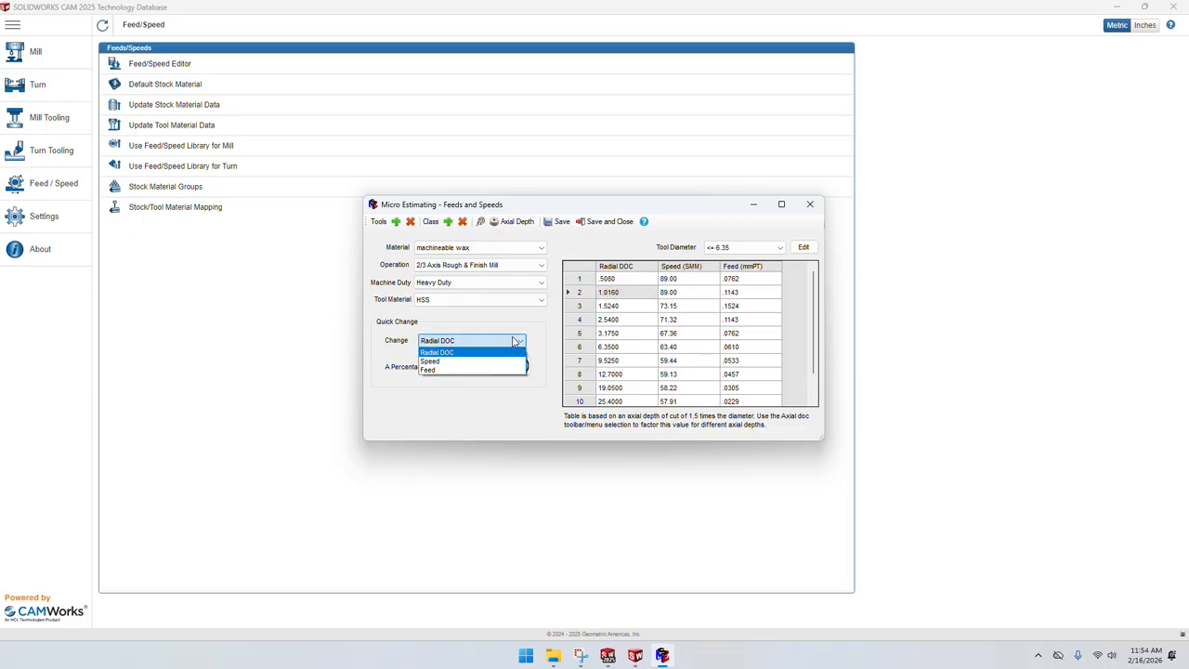
{"action": "left_click", "coordinate": [499, 368]}
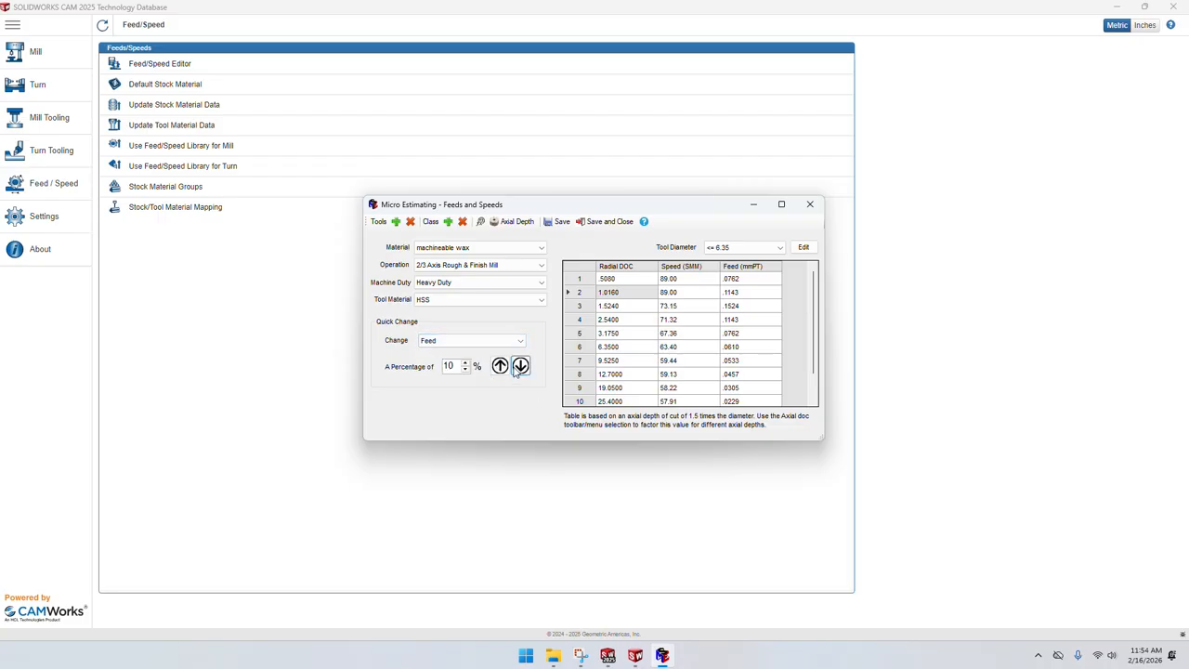
{"action": "left_click", "coordinate": [520, 366]}
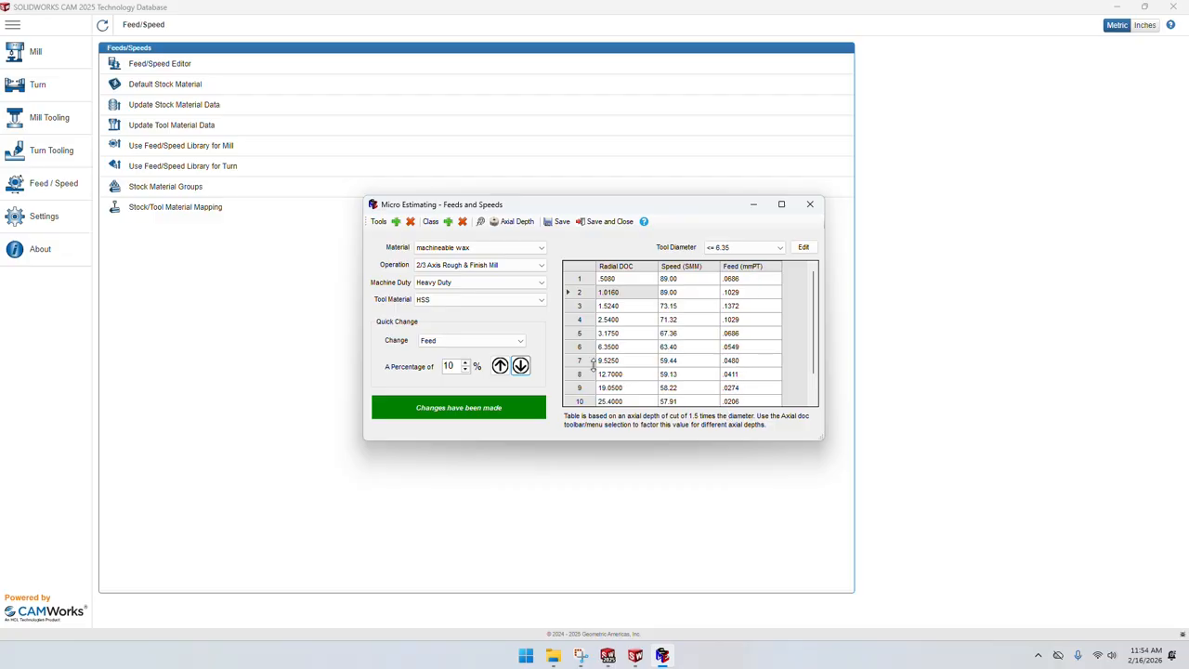
Decline saving the feed changes and close both the feeds and speeds table and the Material Library.
{"action": "left_click", "coordinate": [463, 252]}
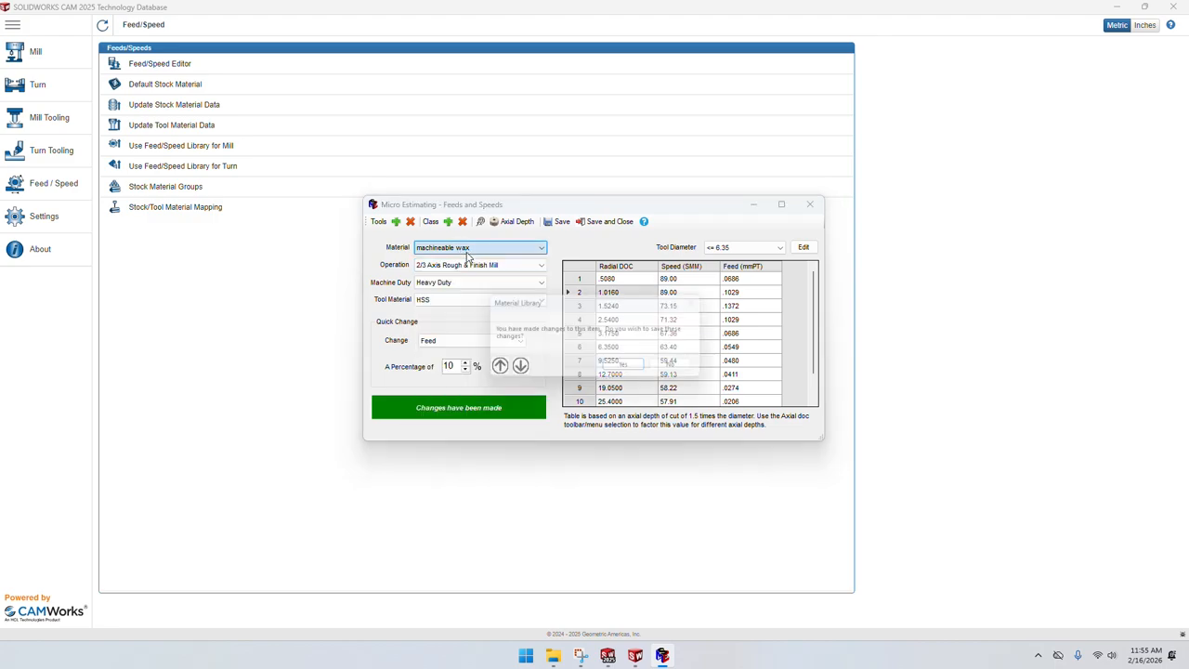
{"action": "left_click", "coordinate": [681, 369]}
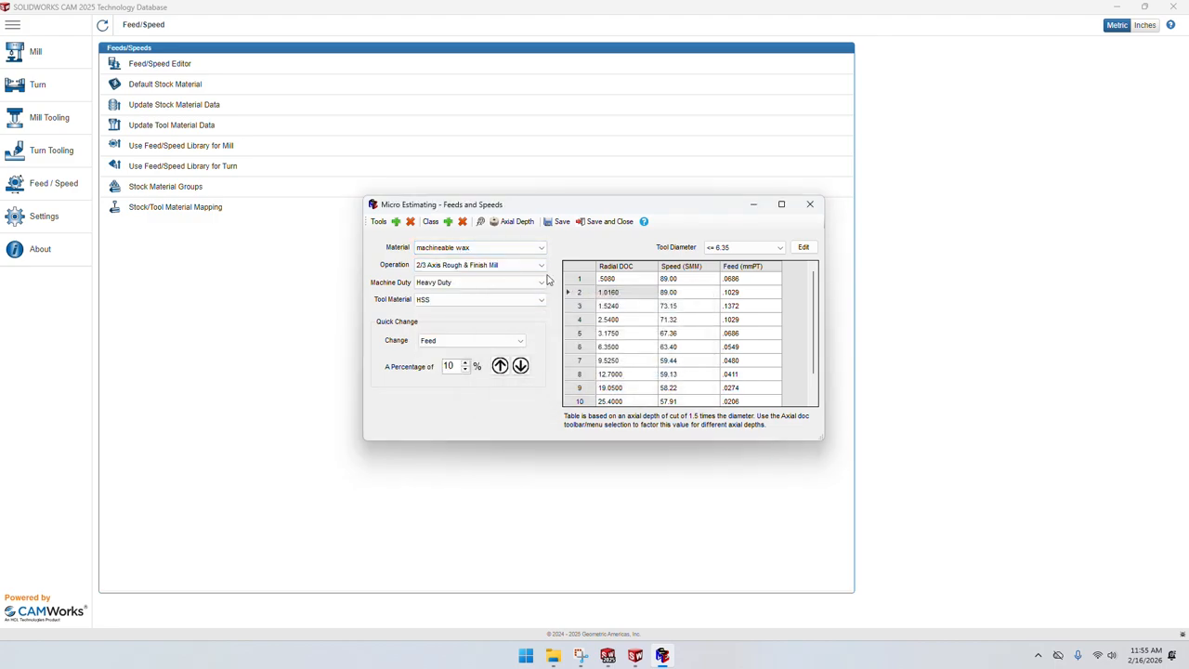
{"action": "left_click", "coordinate": [540, 247]}
{"action": "left_click", "coordinate": [572, 243]}
{"action": "left_click", "coordinate": [809, 203]}
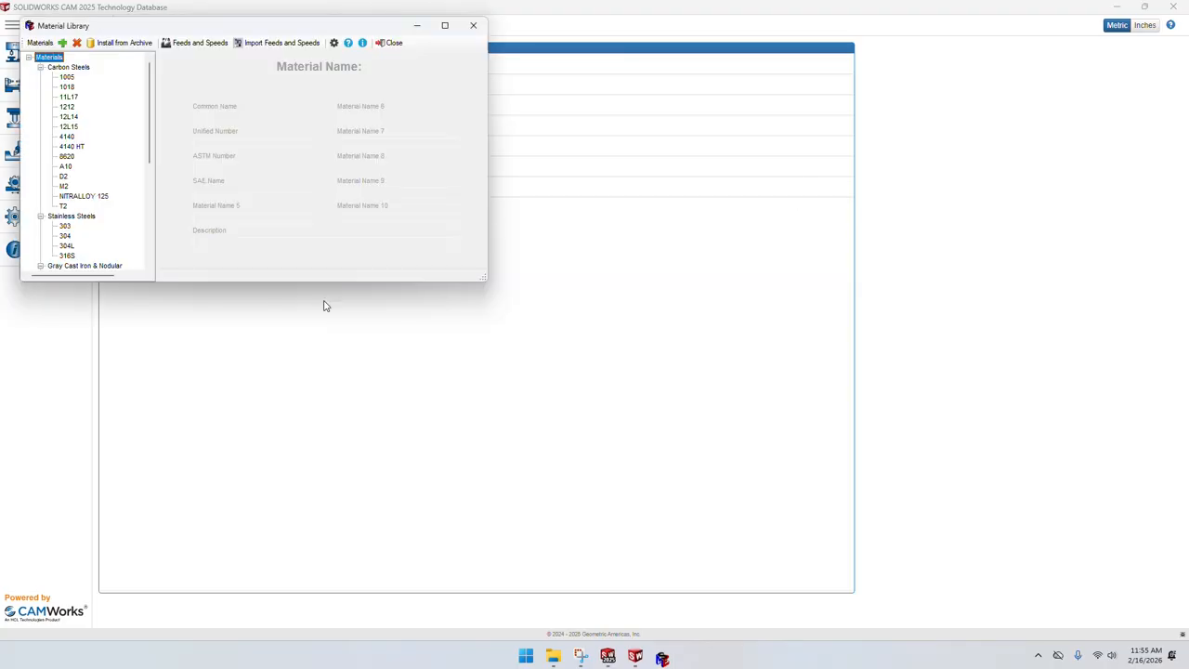
{"action": "left_click", "coordinate": [481, 25]}
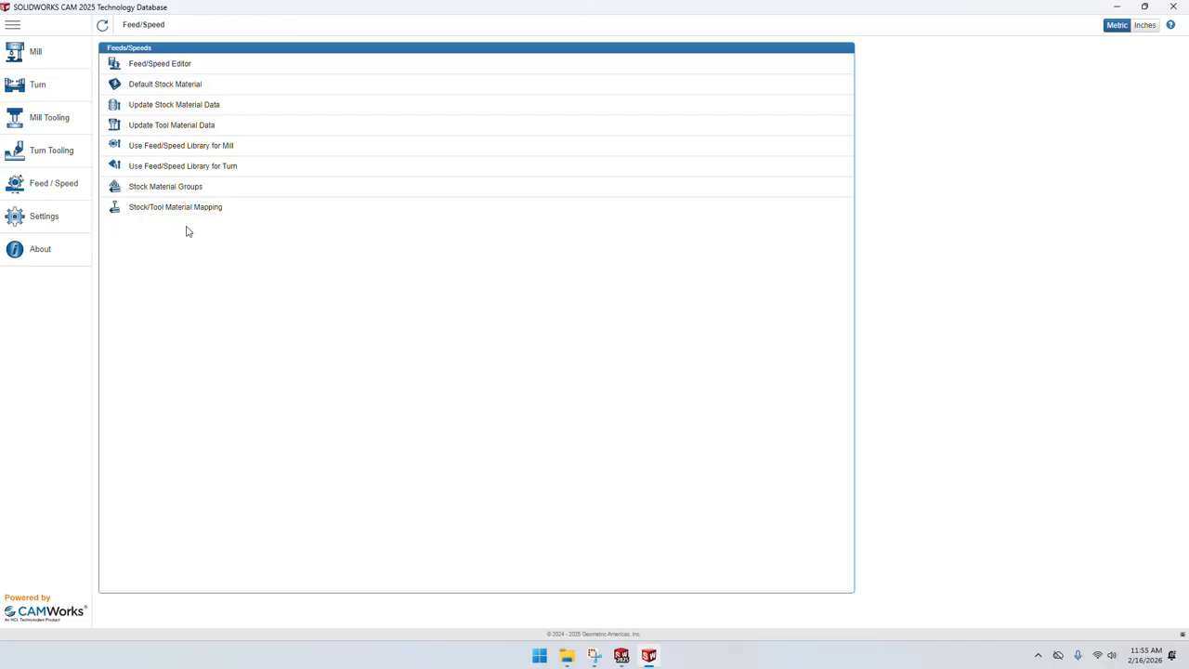
Duplicate the mill tool crib Tool Crib 1 (Metric) Empty and open the copy.
{"action": "left_click", "coordinate": [39, 62]}
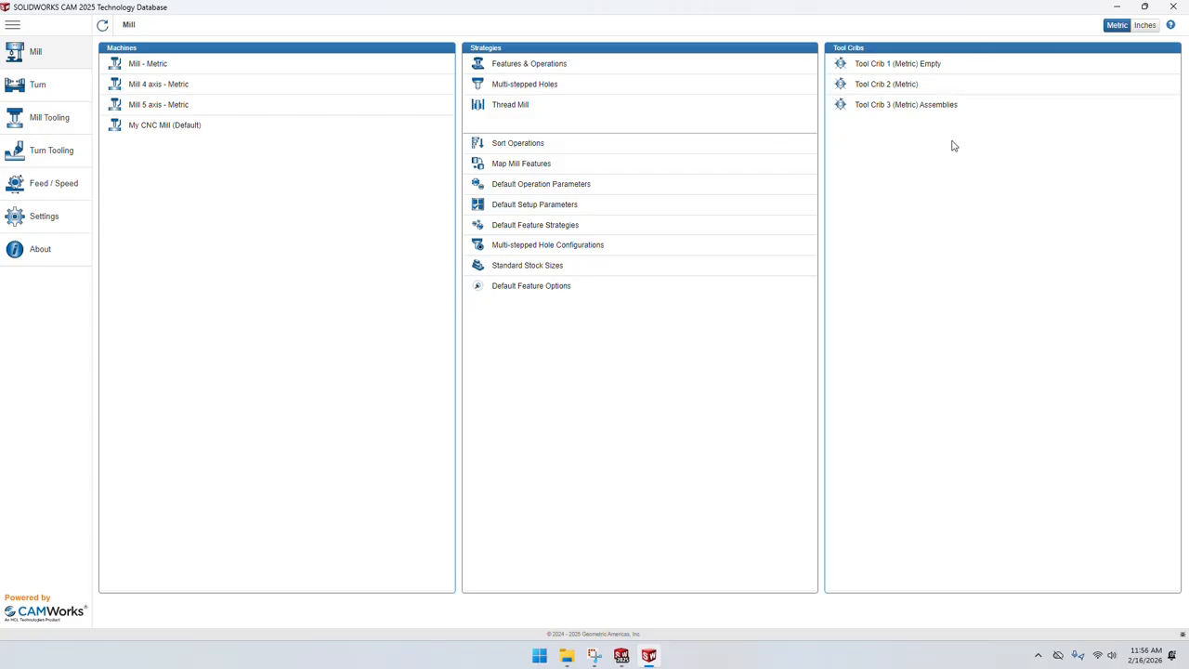
{"action": "left_click", "coordinate": [937, 65]}
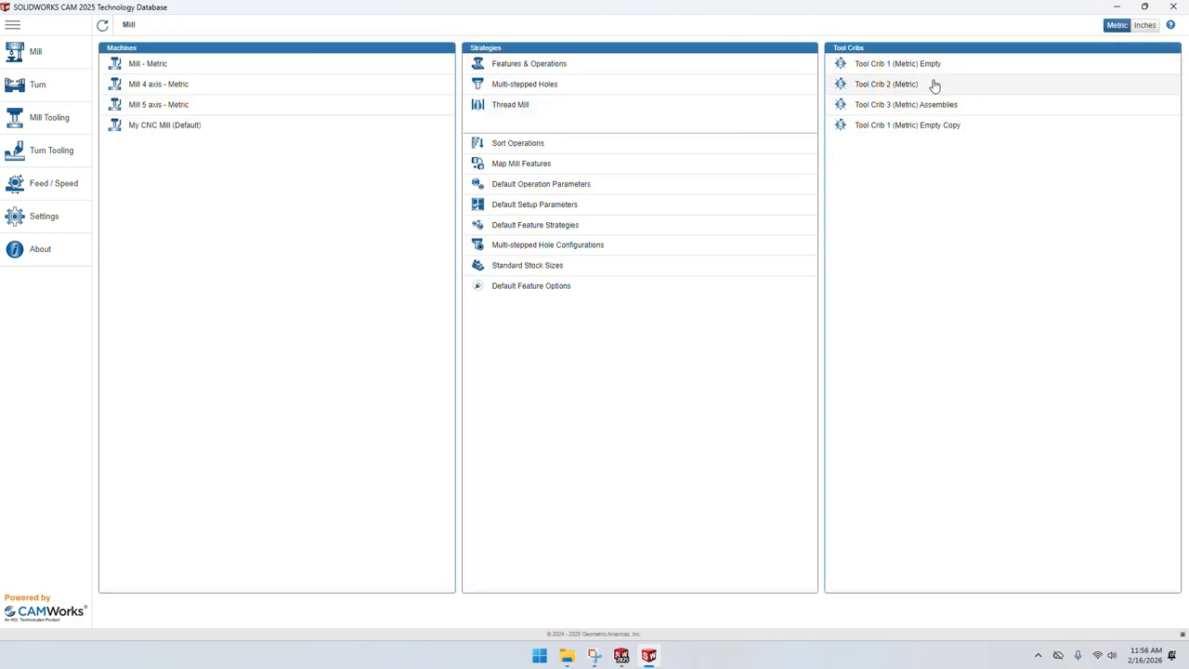
{"action": "left_click", "coordinate": [939, 125]}
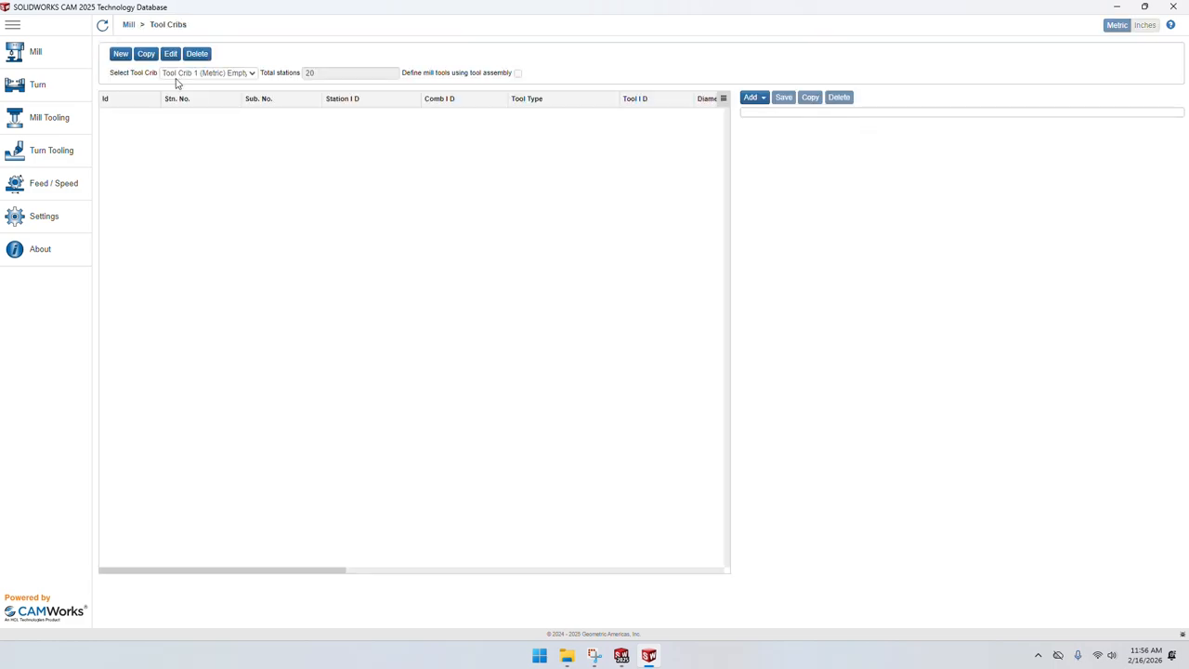
{"action": "left_click", "coordinate": [186, 74]}
{"action": "left_click", "coordinate": [276, 75]}
Rename the copied tool crib My Crib #1 and set its total stations to 10.
{"action": "left_click", "coordinate": [170, 53]}
{"action": "triple_click", "coordinate": [219, 99]}
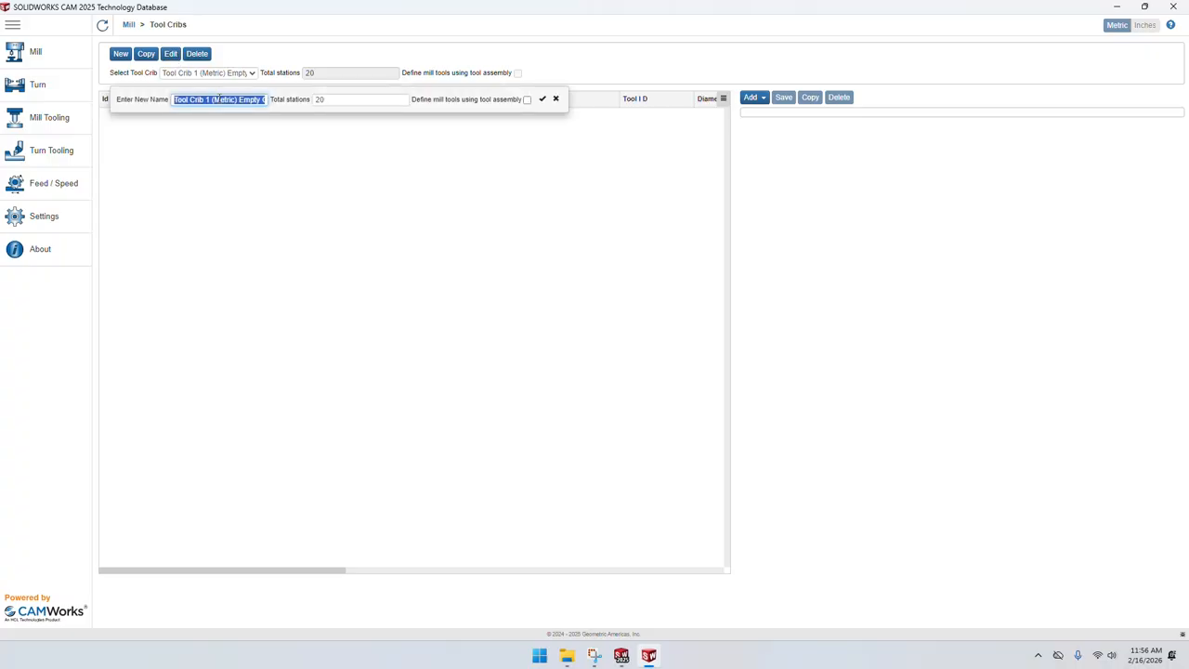
{"action": "type", "text": "My Crib #1"}
{"action": "double_click", "coordinate": [375, 97]}
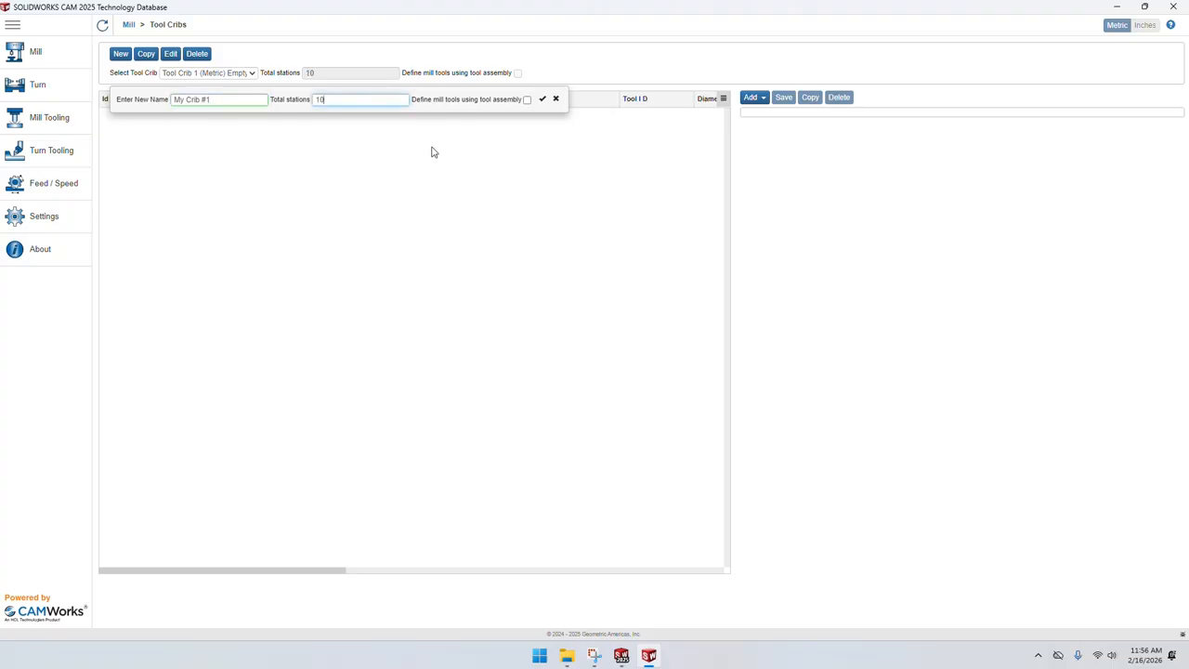
{"action": "left_click", "coordinate": [543, 99]}
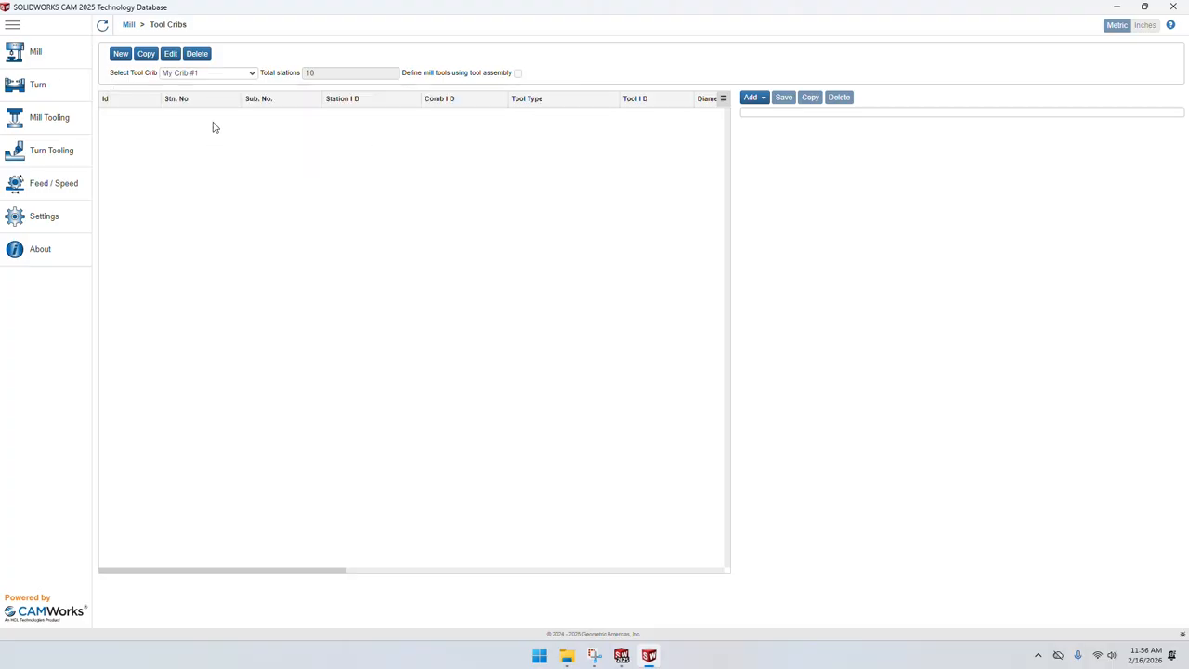
Add the 3.2mm JOBBER DRILL to My Crib #1, including the All stock material group in its cutting parameters.
{"action": "left_click", "coordinate": [751, 97]}
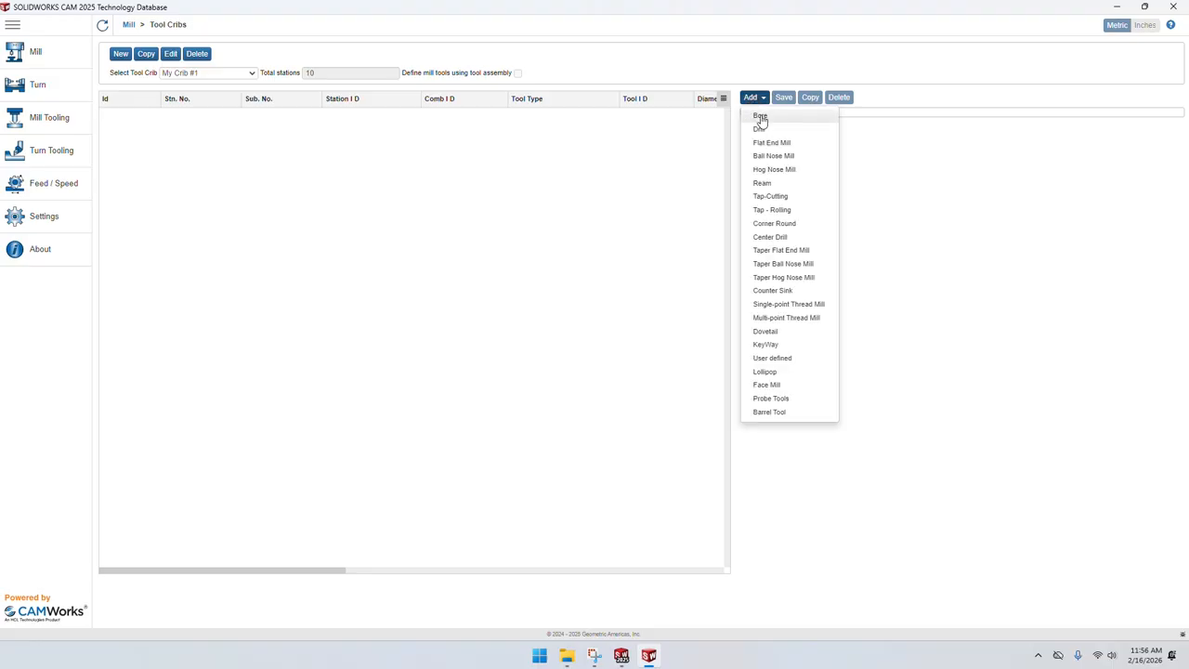
{"action": "left_click", "coordinate": [780, 130]}
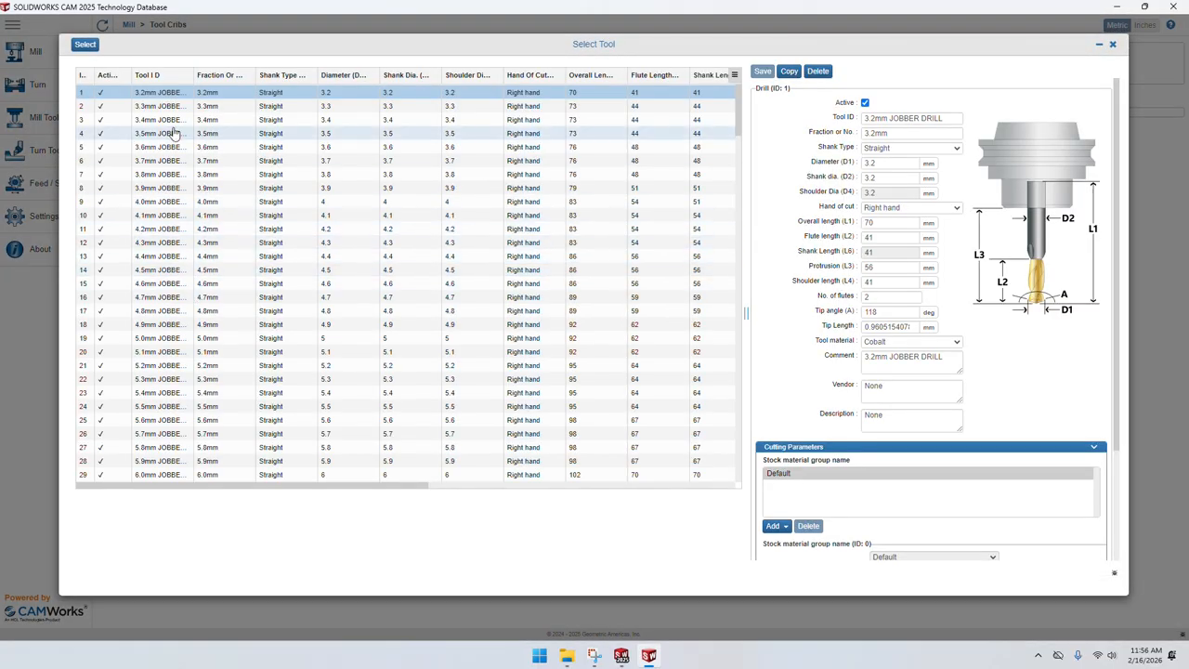
{"action": "scroll", "coordinate": [196, 279], "scroll_direction": "down", "scroll_amount": 5}
{"action": "scroll", "coordinate": [165, 372], "scroll_direction": "up", "scroll_amount": 5}
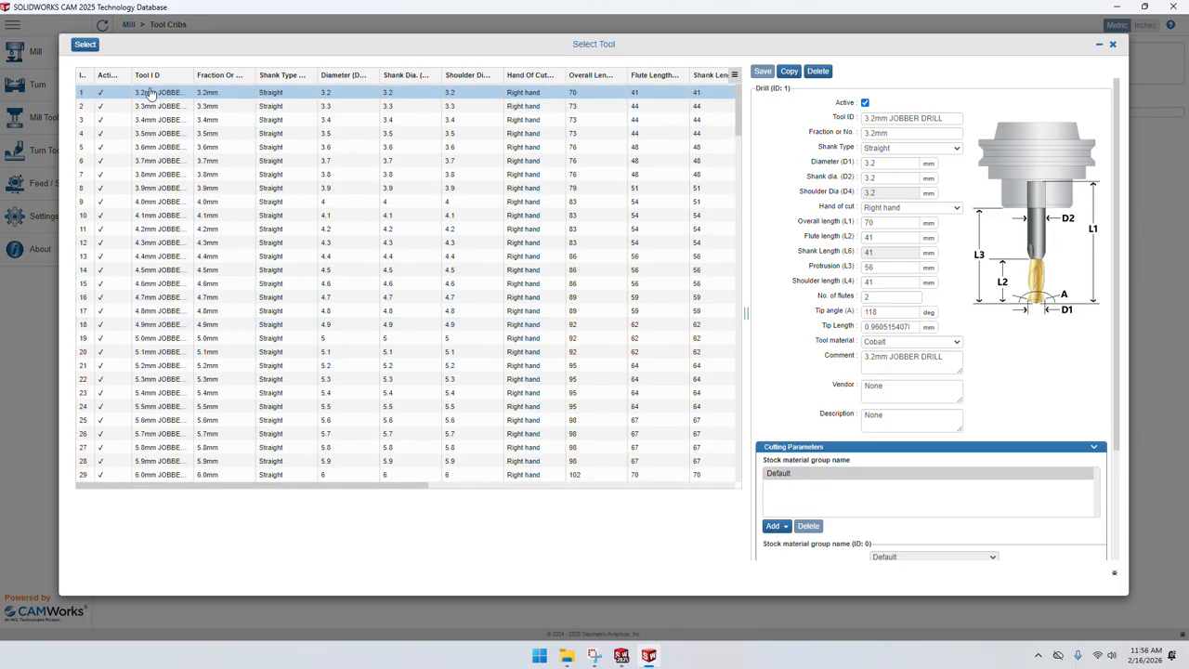
{"action": "left_click", "coordinate": [775, 527]}
{"action": "left_click", "coordinate": [793, 507]}
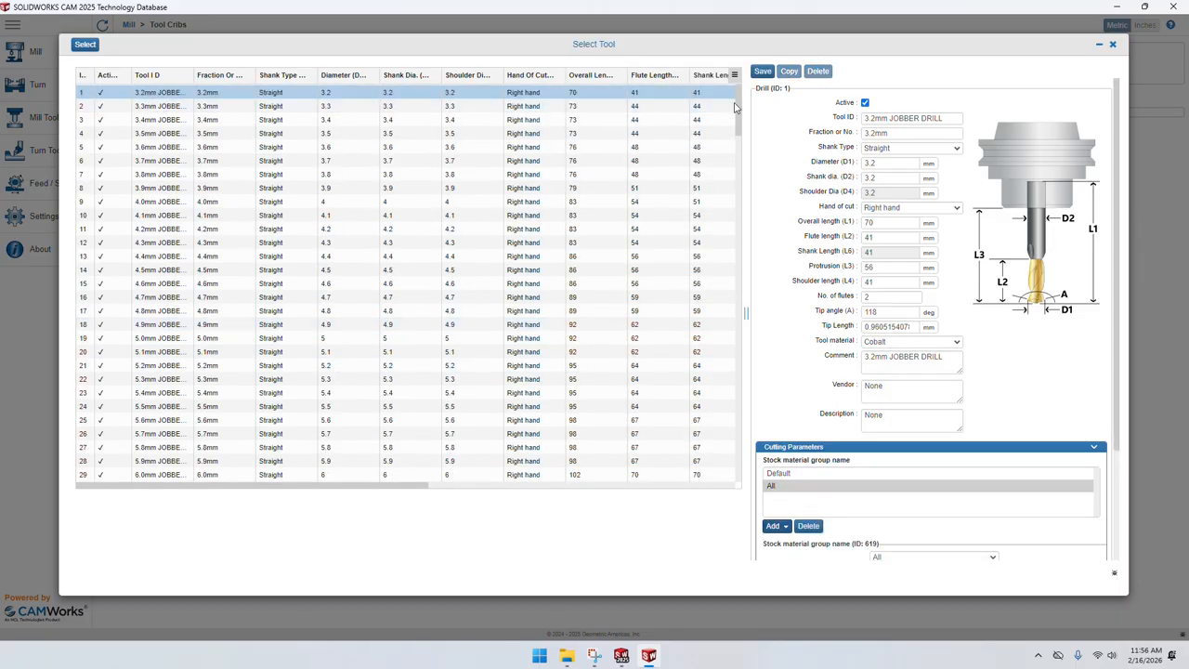
{"action": "left_click", "coordinate": [85, 45]}
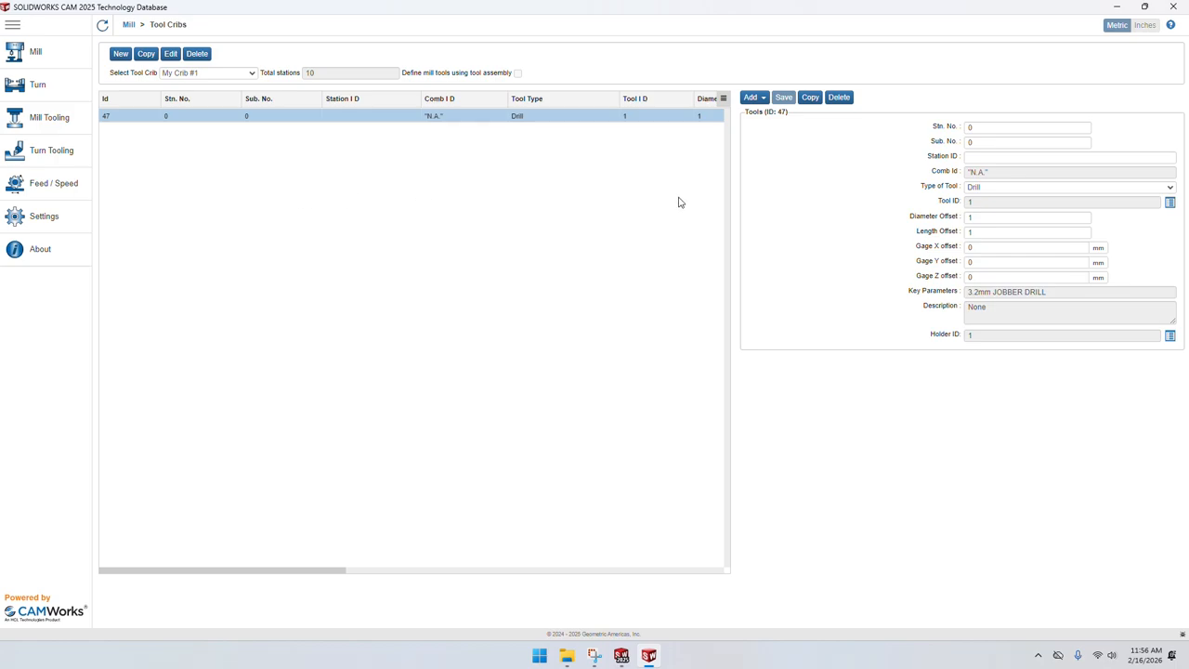
Add the ball nose mill 2MM CRB 2FL BM 6.3 LOC to My Crib #1.
{"action": "left_click", "coordinate": [753, 102]}
{"action": "left_click", "coordinate": [770, 164]}
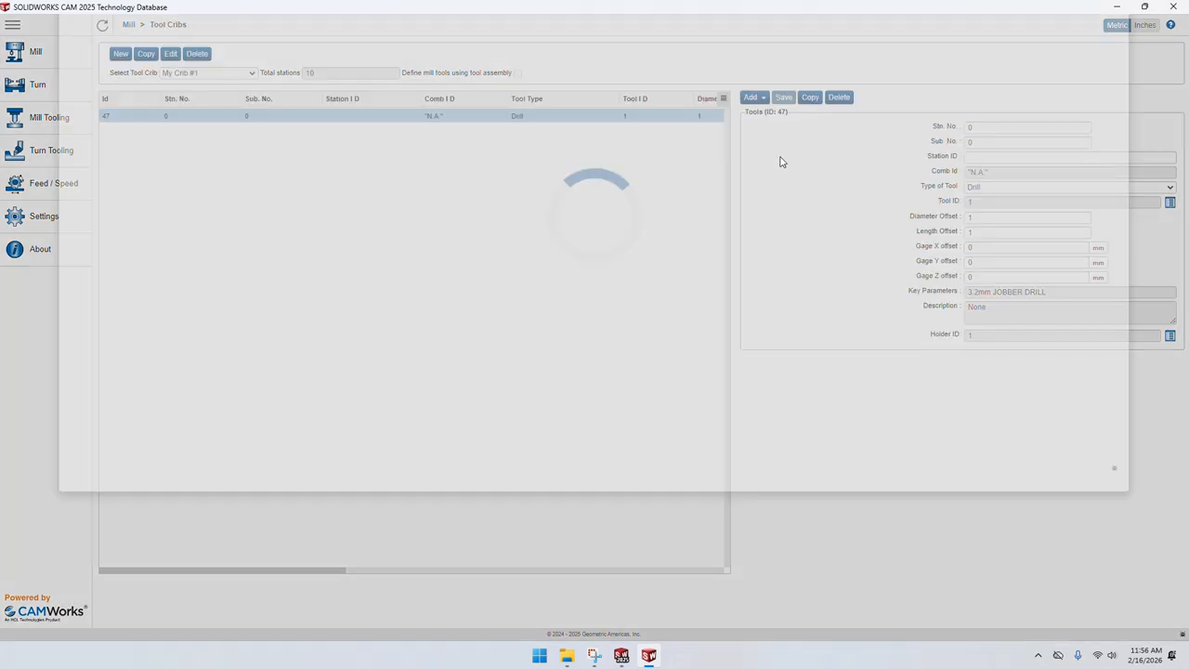
{"action": "left_click", "coordinate": [253, 259]}
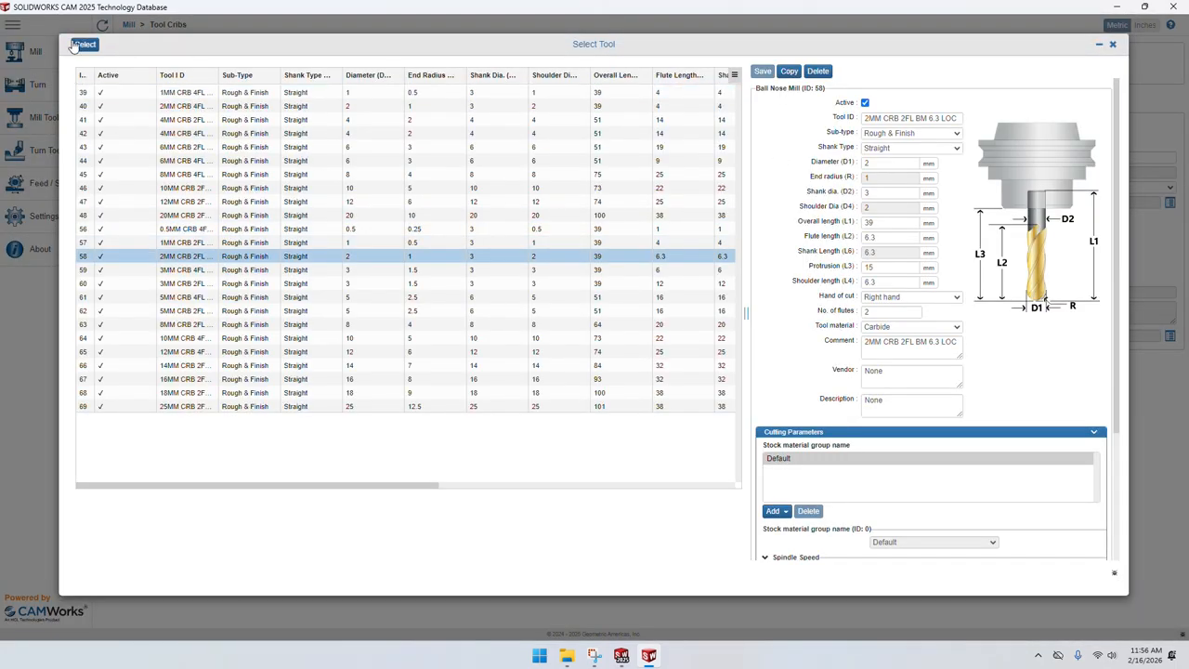
{"action": "left_click", "coordinate": [84, 44]}
Add the flat end mill 6.35 mm (1/4") HSS 2FL 25LOC to My Crib #1.
{"action": "left_click", "coordinate": [751, 97]}
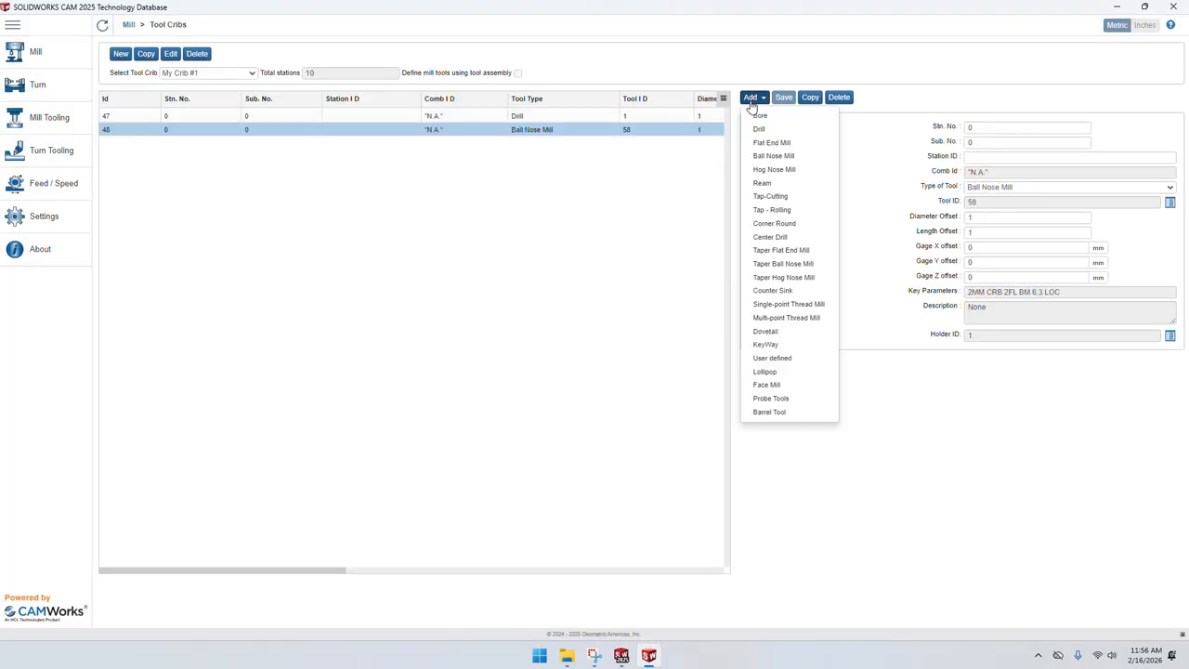
{"action": "left_click", "coordinate": [790, 149]}
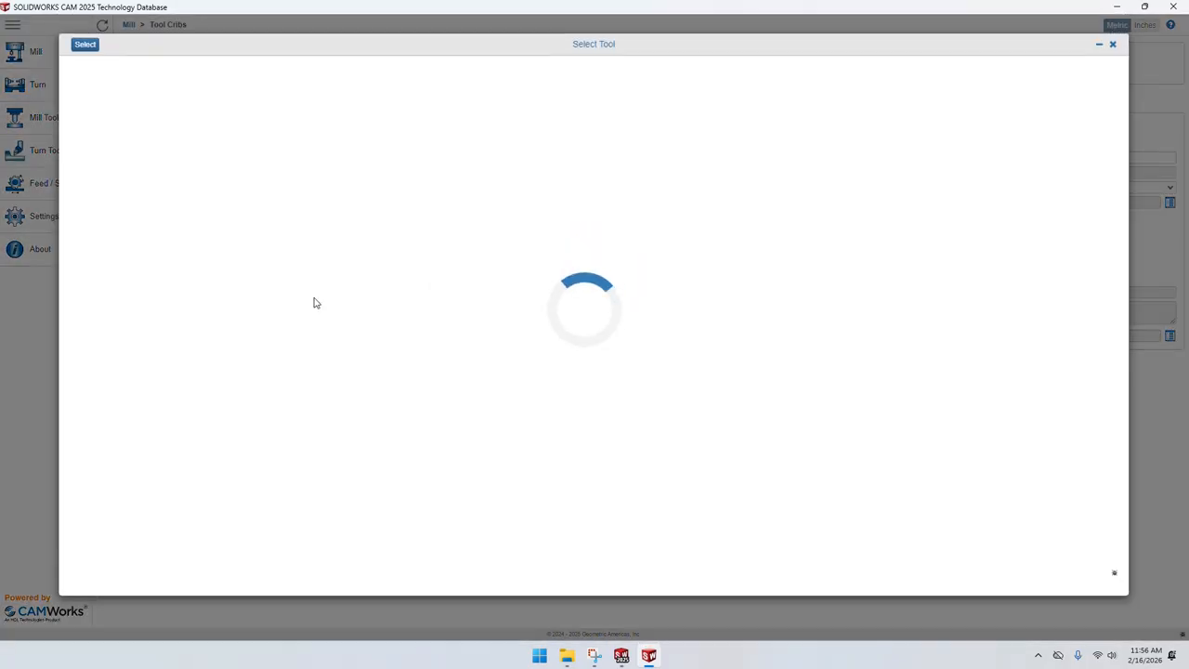
{"action": "scroll", "coordinate": [182, 399], "scroll_direction": "down", "scroll_amount": 2}
{"action": "left_click", "coordinate": [197, 477]}
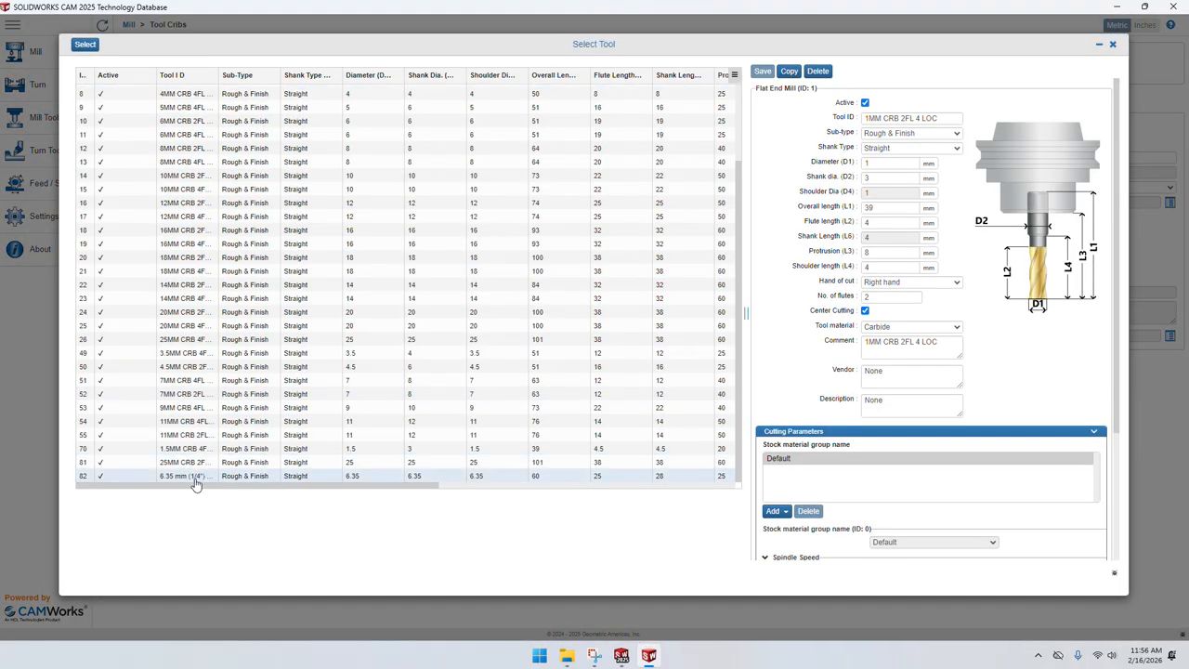
{"action": "left_click", "coordinate": [86, 45]}
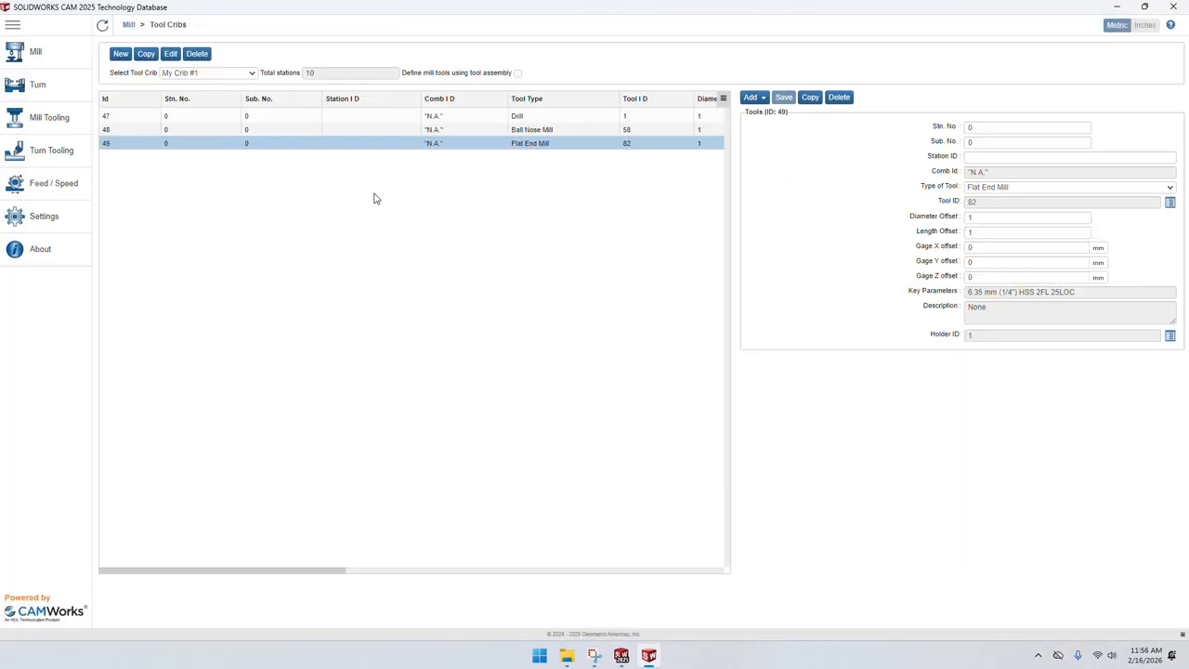
Add the 8MM X 120DEG C'SINK countersink to My Crib #1.
{"action": "left_click", "coordinate": [753, 97]}
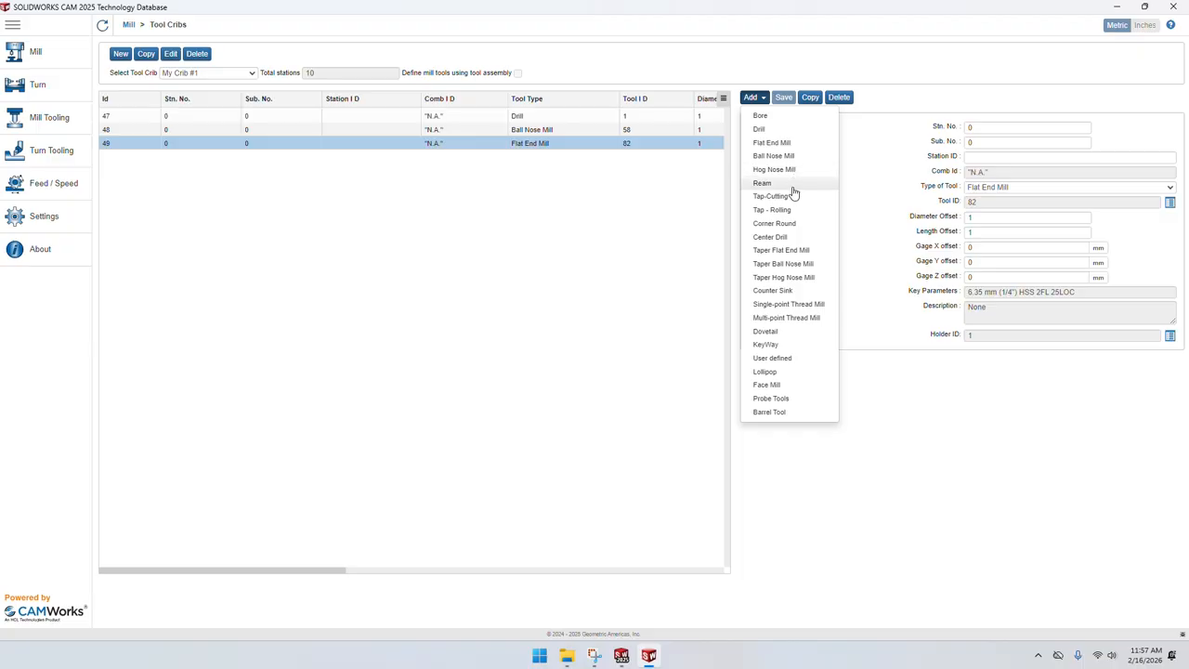
{"action": "left_click", "coordinate": [785, 290]}
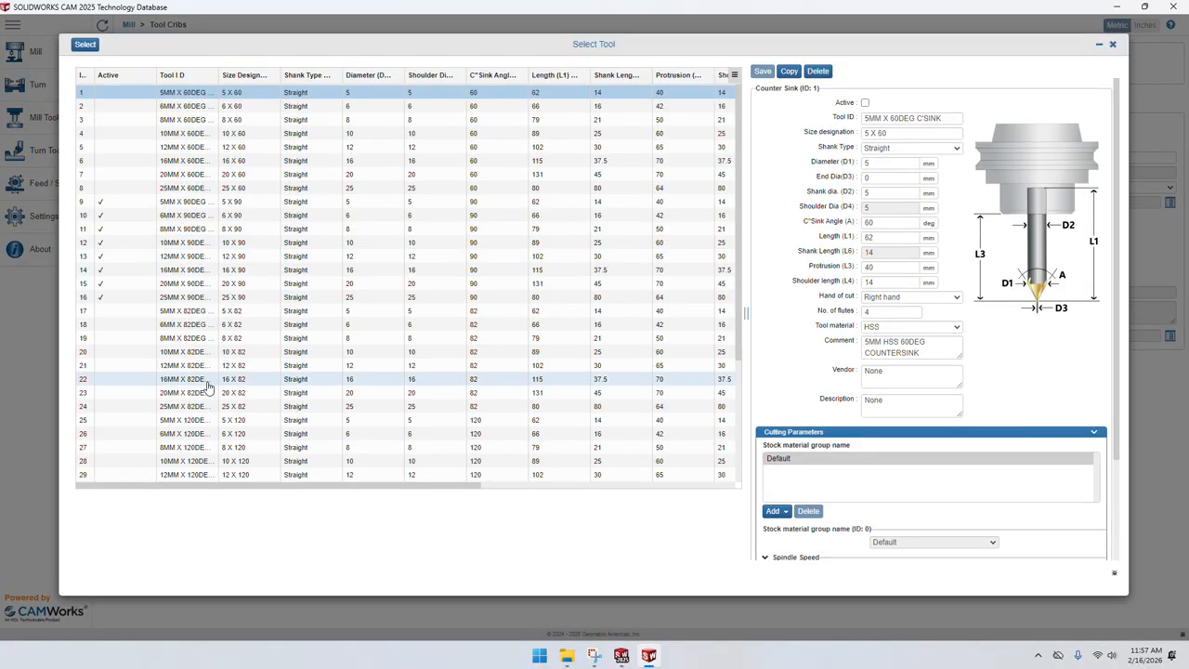
{"action": "left_click", "coordinate": [186, 449]}
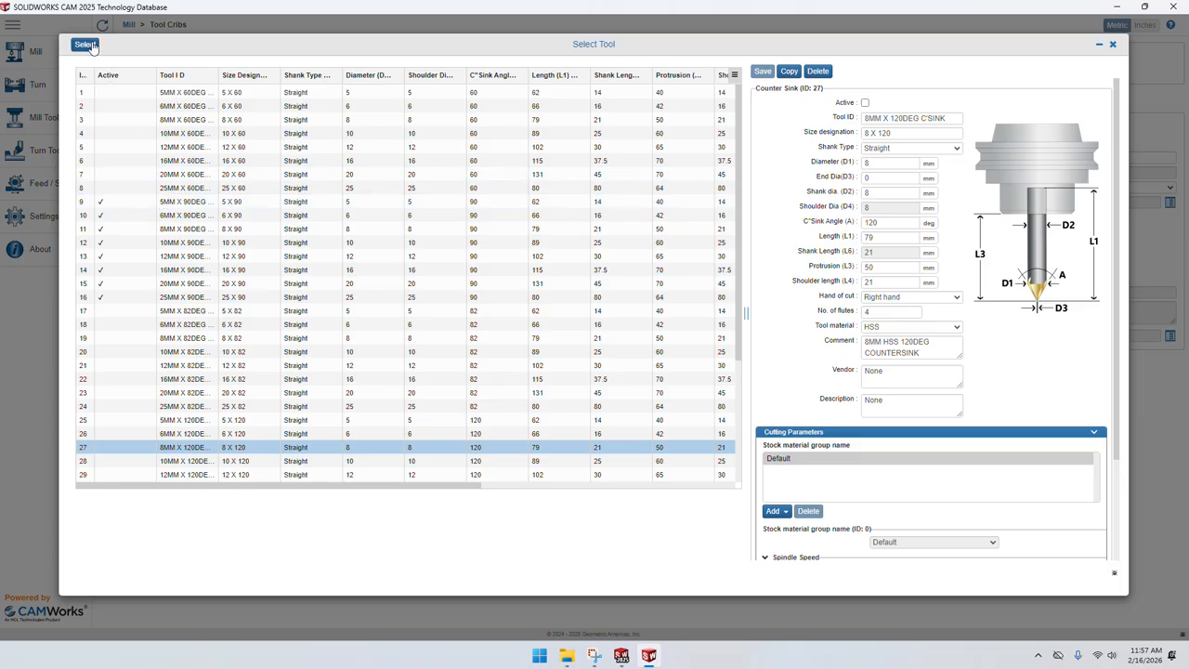
{"action": "left_click", "coordinate": [84, 45]}
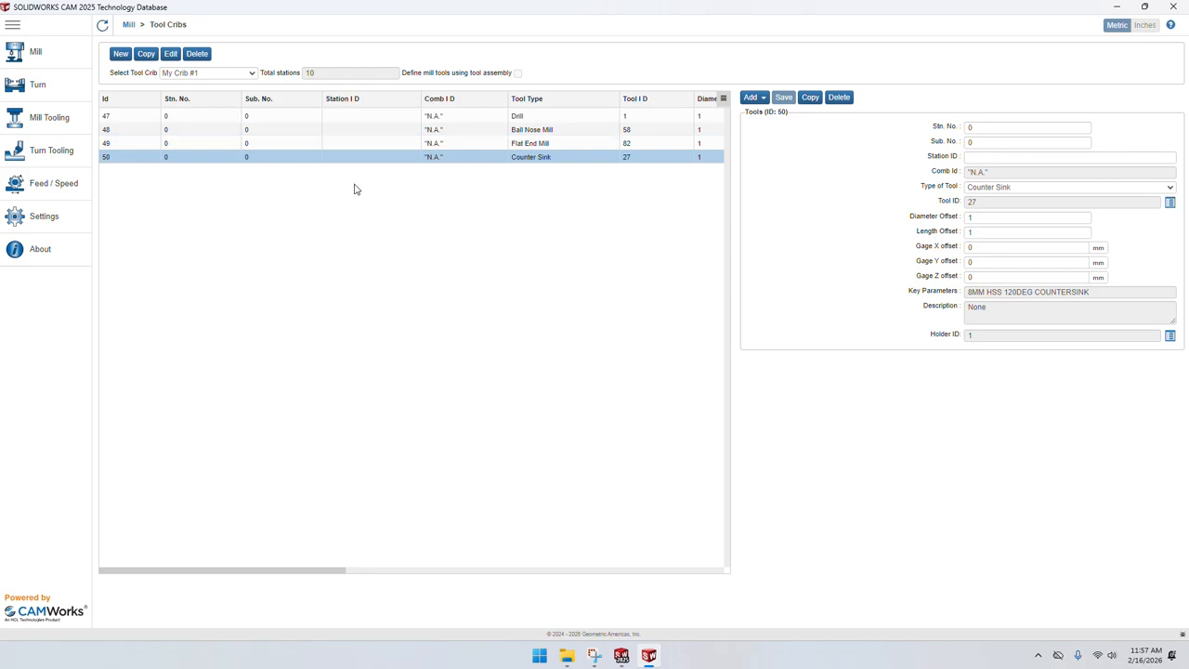
Assign the crib's drill to station number 1 and its ball nose mill to station number 3, saving each.
{"action": "left_click", "coordinate": [201, 119]}
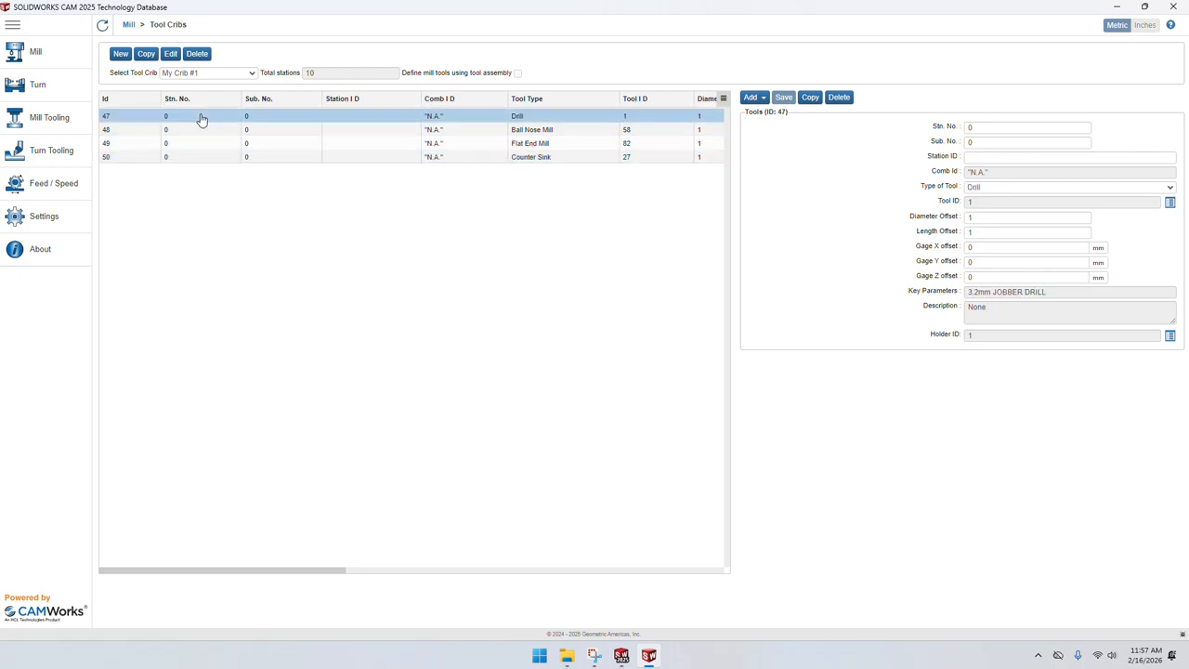
{"action": "double_click", "coordinate": [1012, 127]}
{"action": "type", "text": "1"}
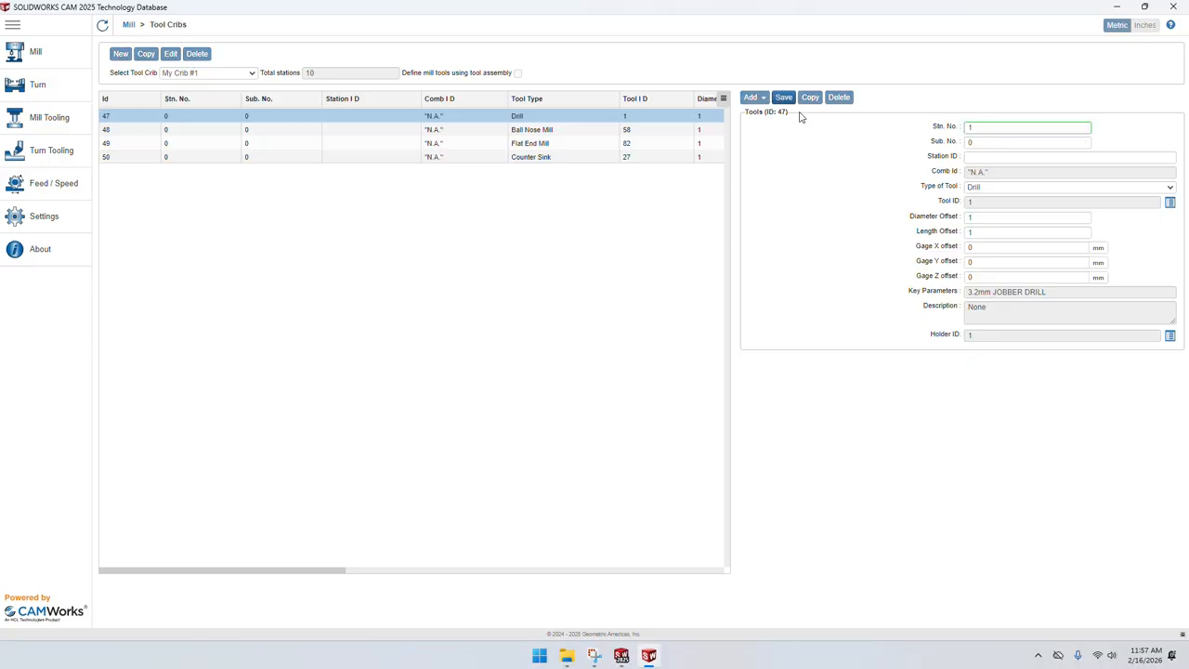
{"action": "left_click", "coordinate": [784, 98]}
{"action": "left_click", "coordinate": [172, 131]}
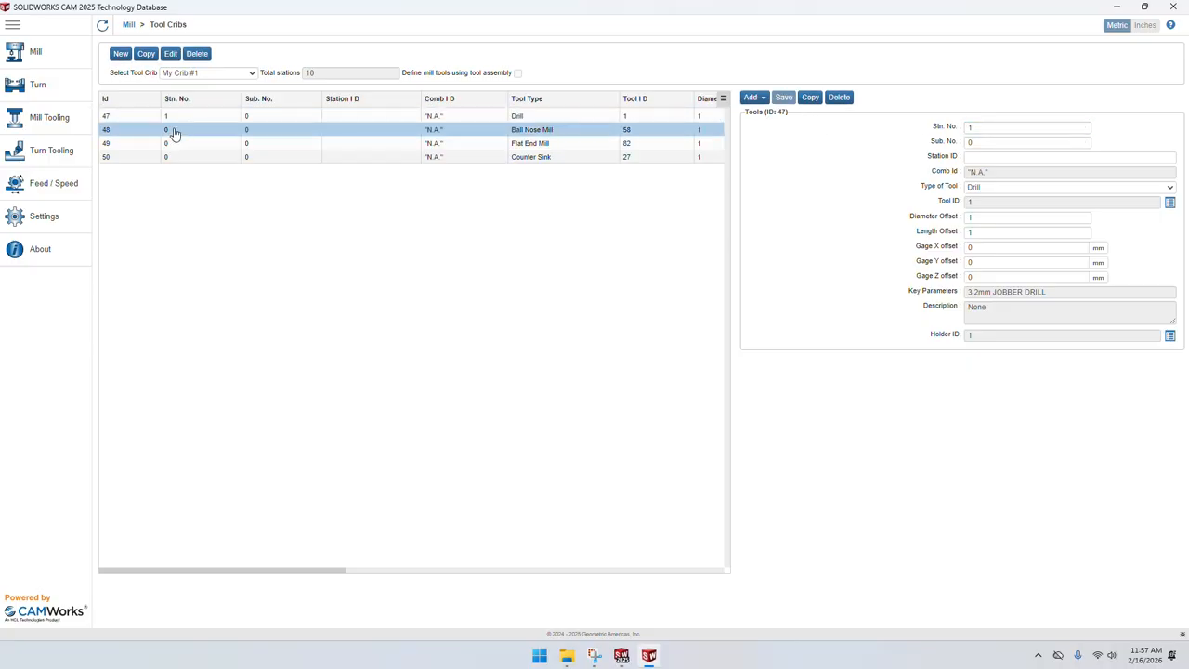
{"action": "left_click", "coordinate": [997, 128]}
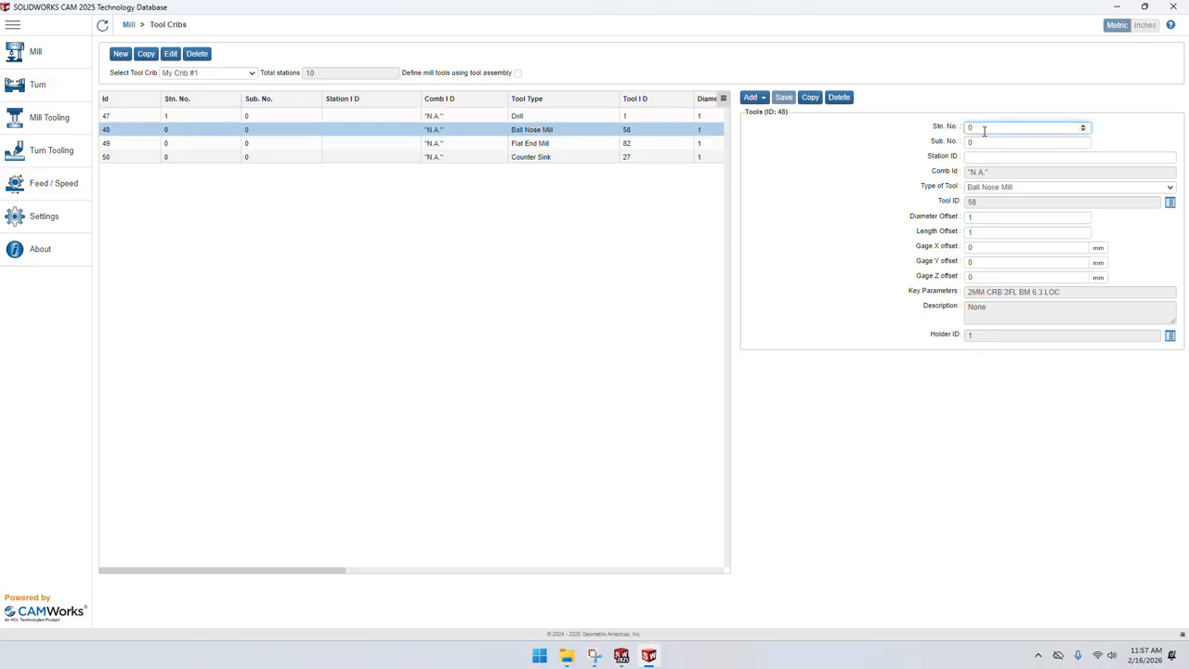
{"action": "double_click", "coordinate": [984, 131]}
{"action": "type", "text": "3"}
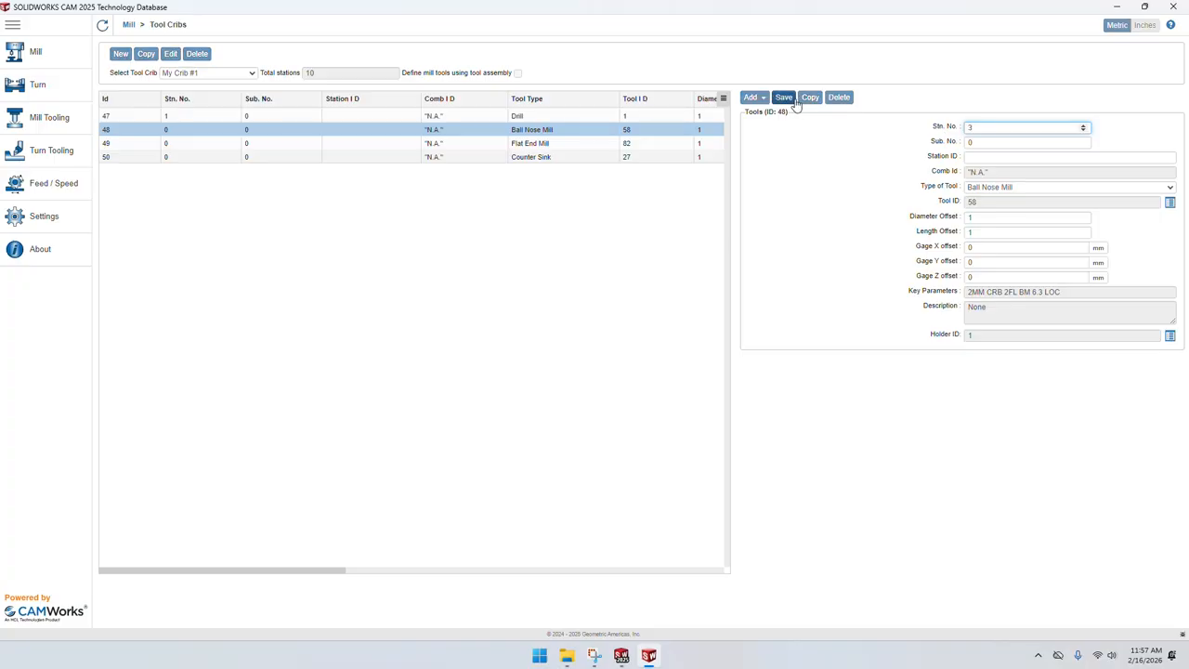
{"action": "left_click", "coordinate": [785, 98]}
Assign the crib's flat end mill to station number 4 and its countersink to station number 9, saving each.
{"action": "left_click", "coordinate": [212, 142]}
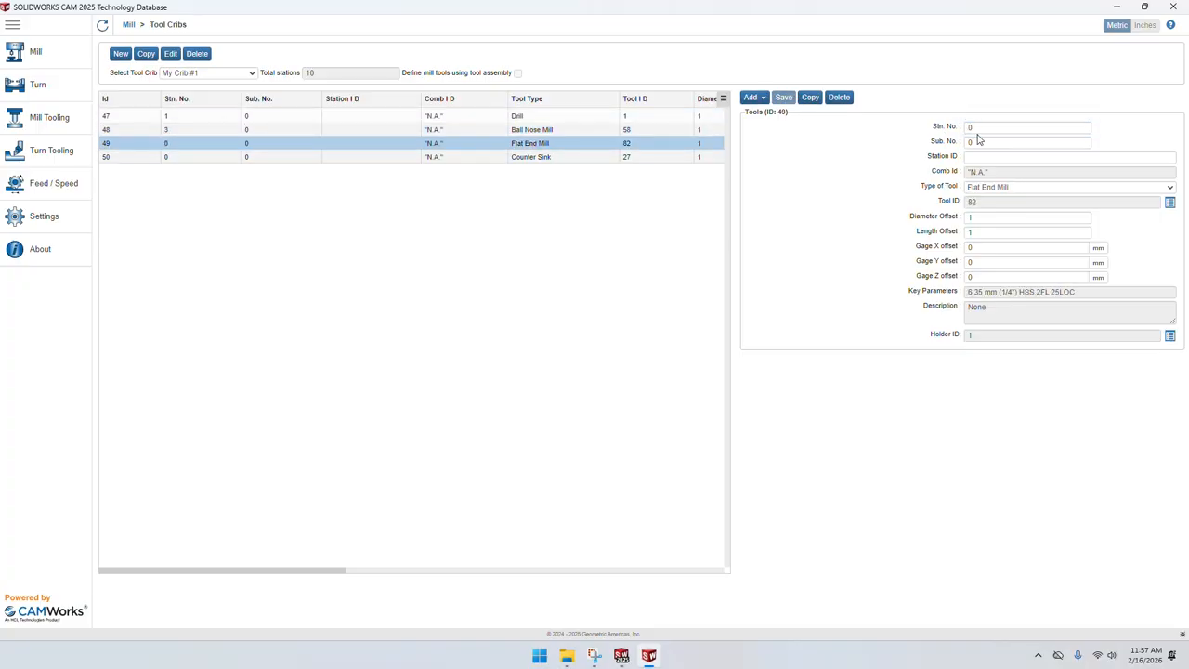
{"action": "left_click", "coordinate": [977, 128]}
{"action": "left_click", "coordinate": [786, 99]}
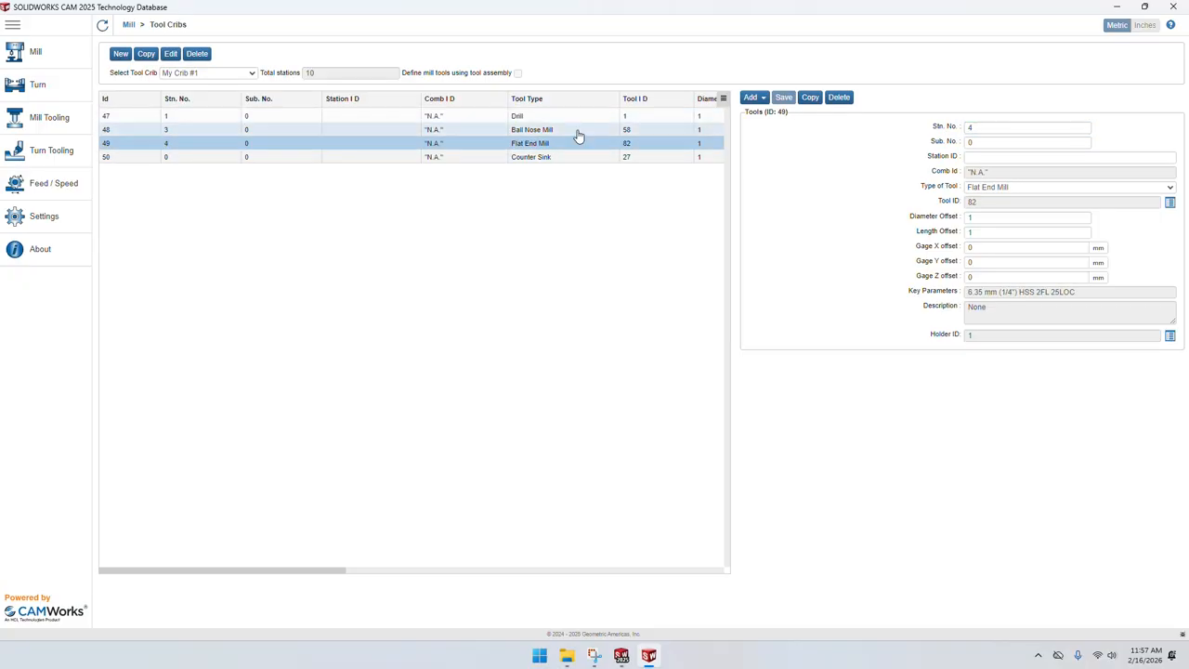
{"action": "left_click", "coordinate": [626, 157]}
{"action": "left_click", "coordinate": [999, 130]}
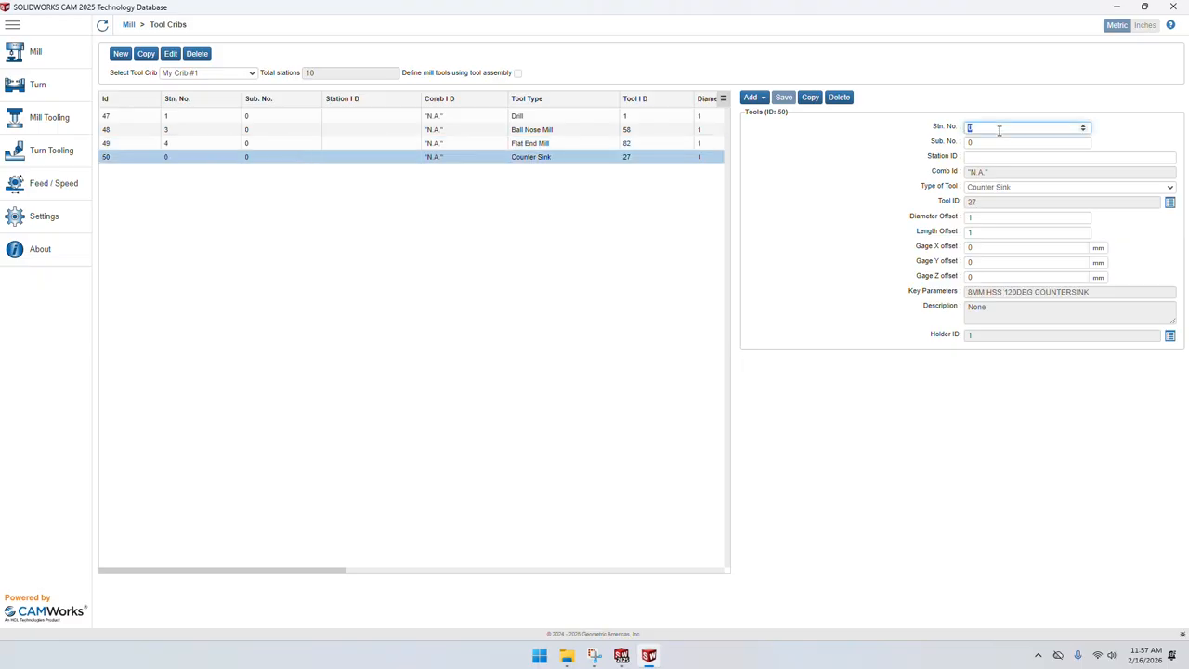
{"action": "type", "text": "9"}
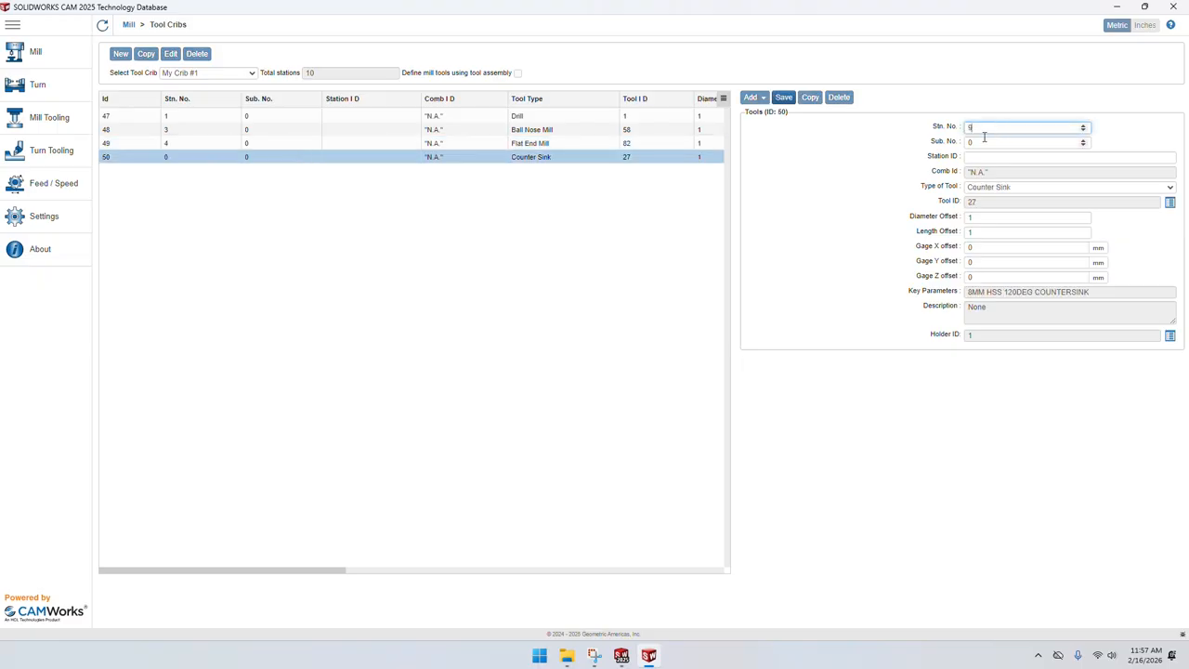
{"action": "left_click", "coordinate": [783, 98]}
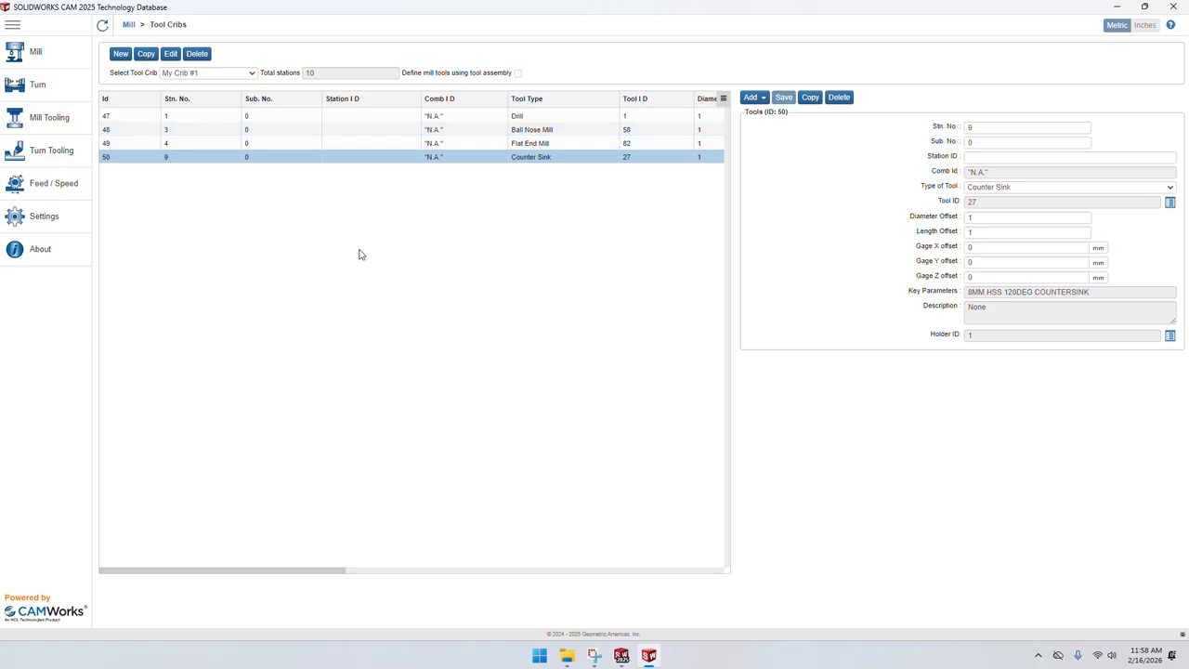
Set the tool crib of the machine My CNC Mill to My Crib #1, save it, and return to the mill overview.
{"action": "left_click", "coordinate": [130, 26]}
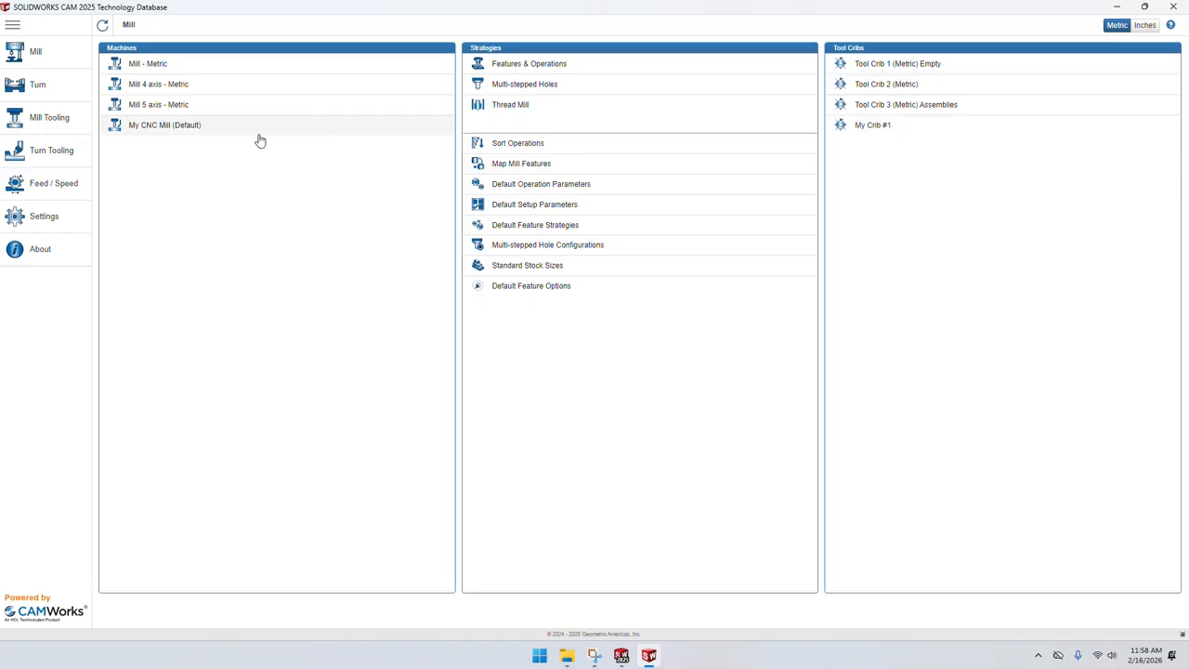
{"action": "left_click", "coordinate": [225, 135]}
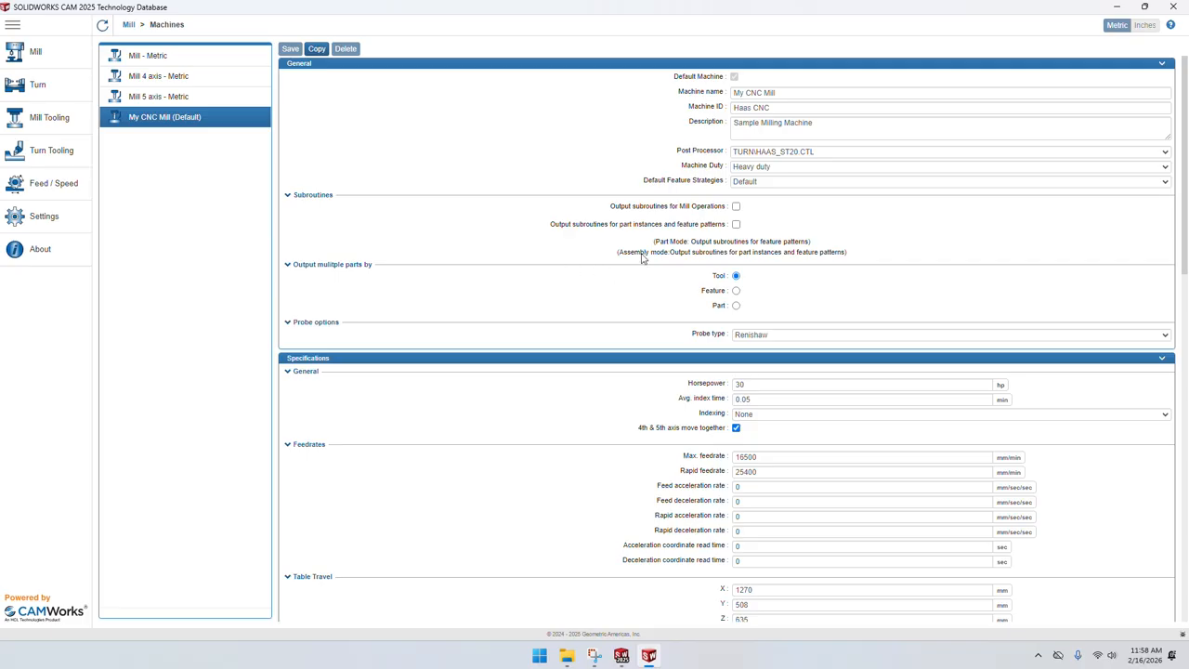
{"action": "scroll", "coordinate": [630, 242], "scroll_direction": "down", "scroll_amount": 4}
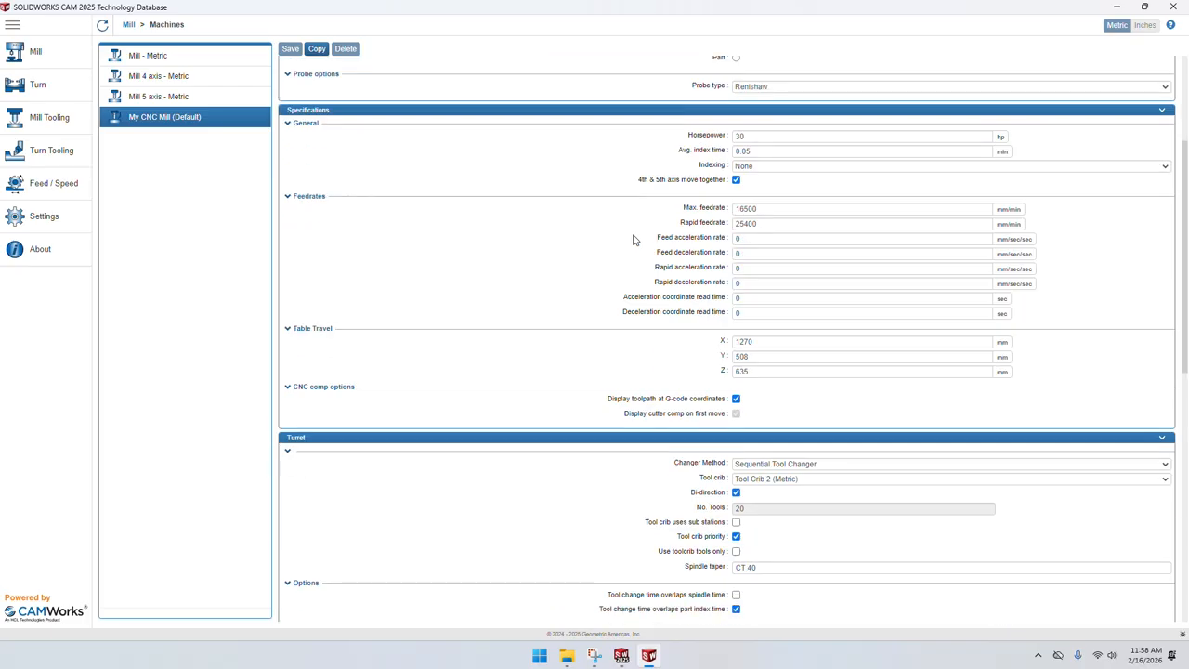
{"action": "left_click", "coordinate": [791, 355]}
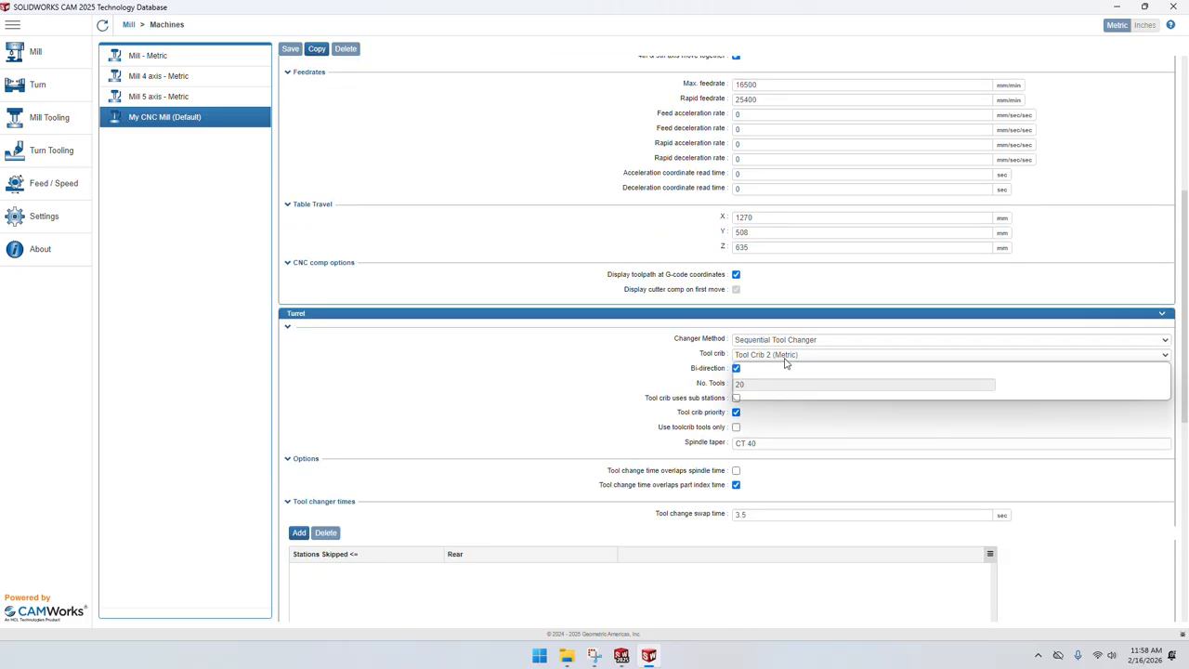
{"action": "left_click", "coordinate": [783, 395]}
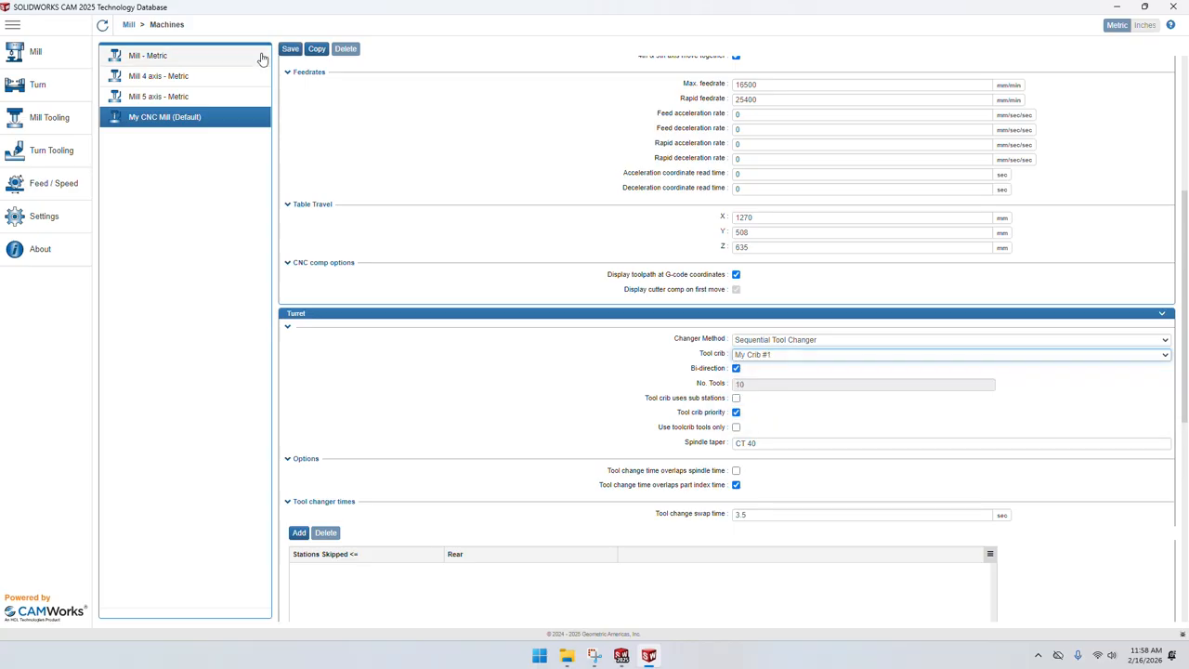
{"action": "left_click", "coordinate": [290, 48]}
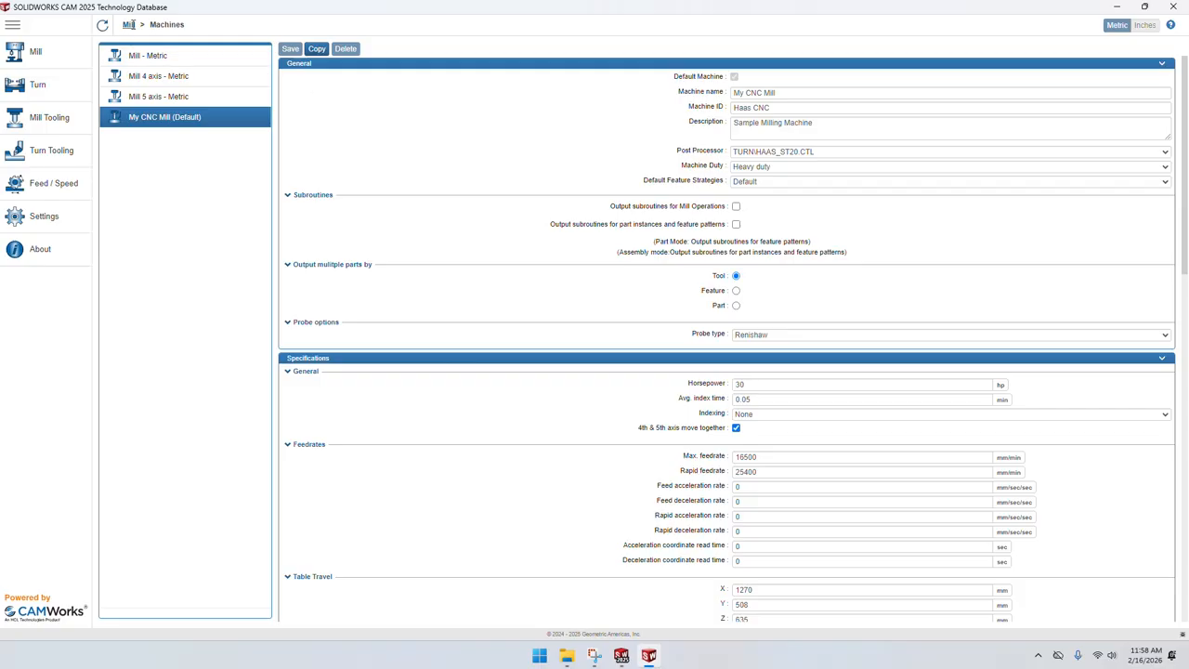
{"action": "left_click", "coordinate": [129, 25]}
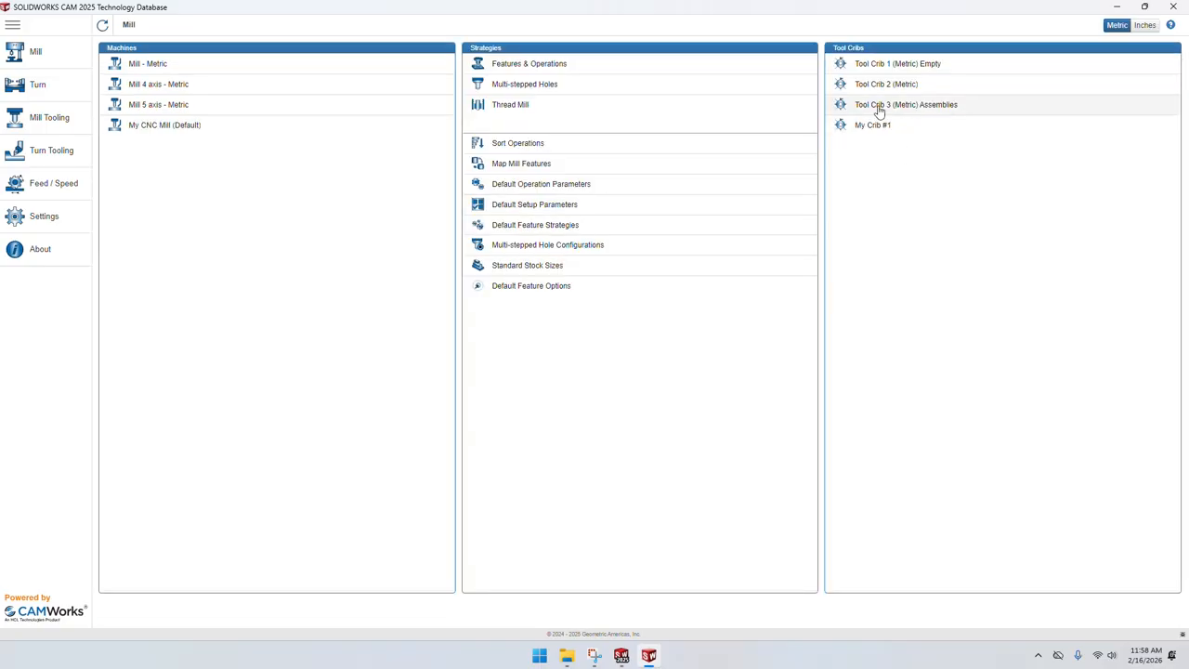